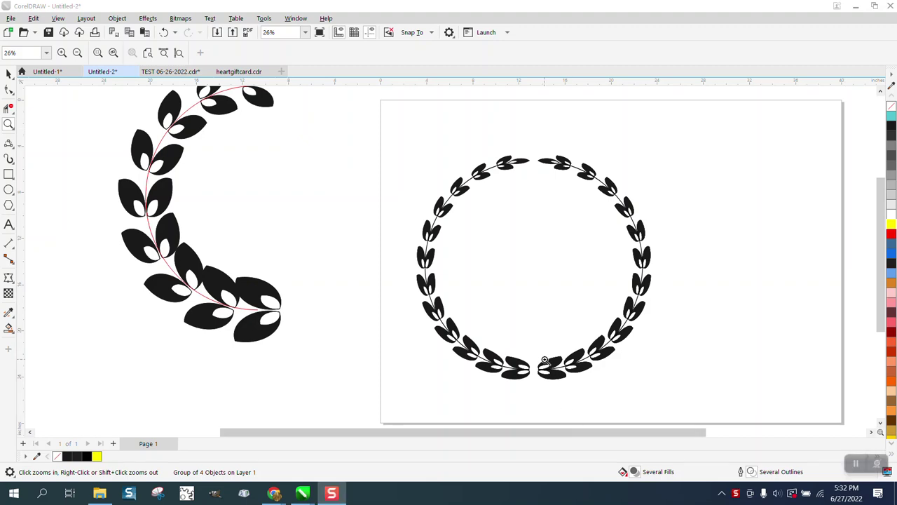
Zoom in and out to inspect the finished wreath, including a close look at its top
left_click_drag(425, 152, 720, 408)
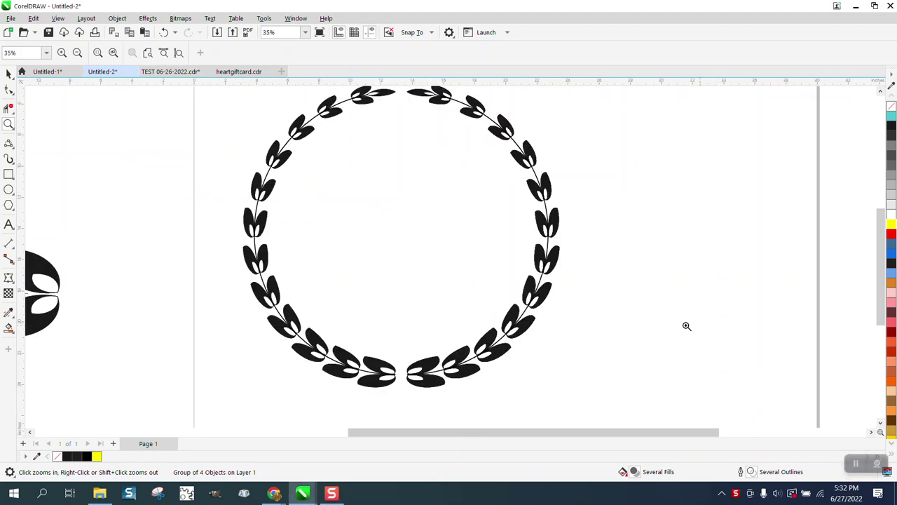
right_click(535, 163)
right_click(534, 163)
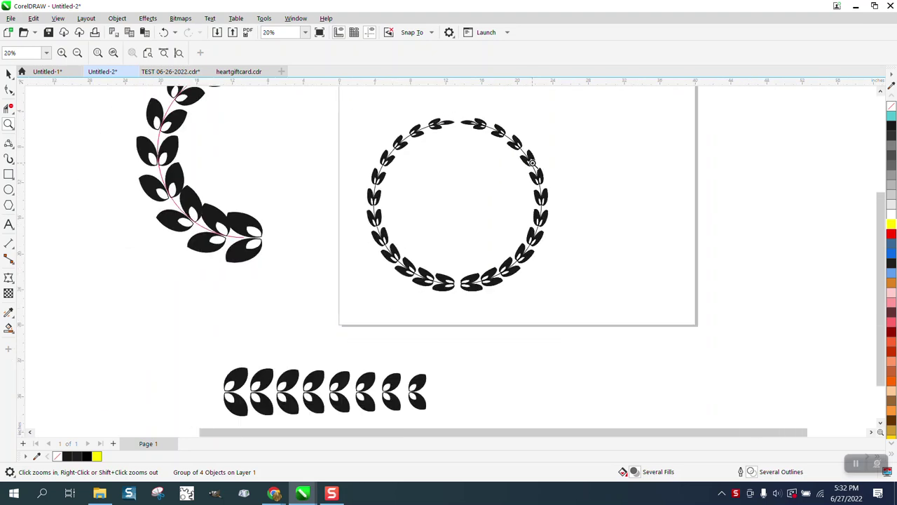
left_click_drag(423, 106, 497, 140)
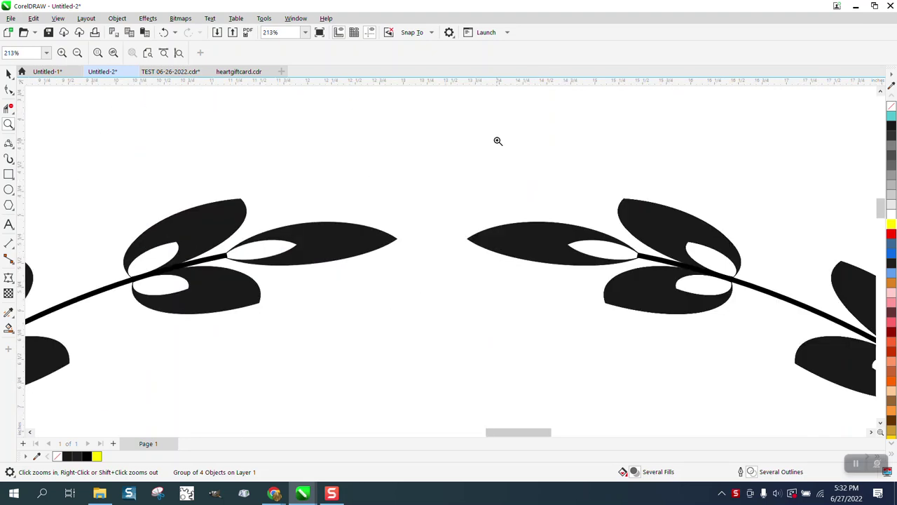
right_click(497, 141)
right_click(497, 141)
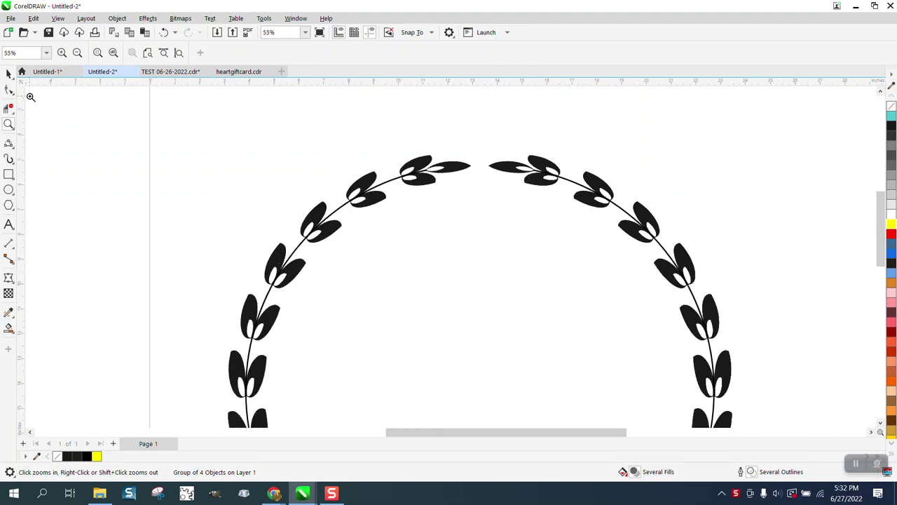
Marquee-select the whole wreath with the Pick tool and drag it right, off the page
left_click(9, 74)
scroll(357, 144, "down", 2)
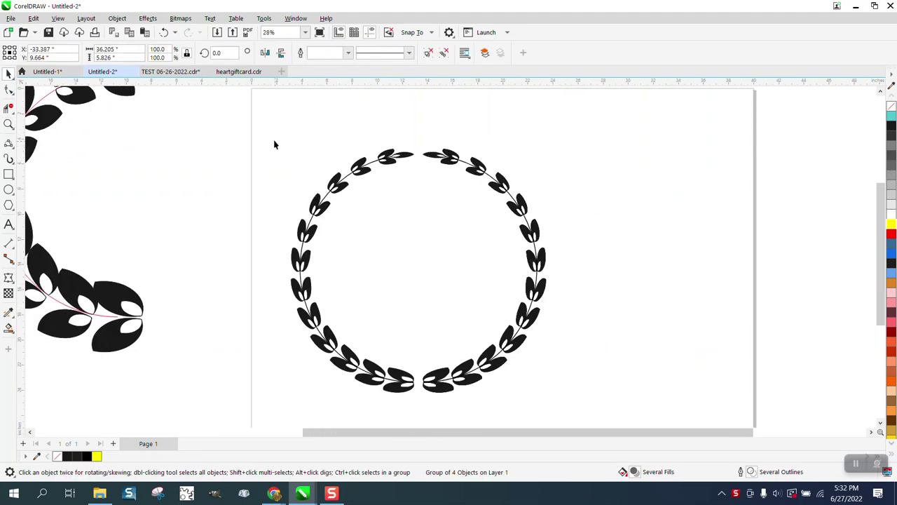
left_click_drag(250, 134, 582, 397)
scroll(503, 312, "down", 2)
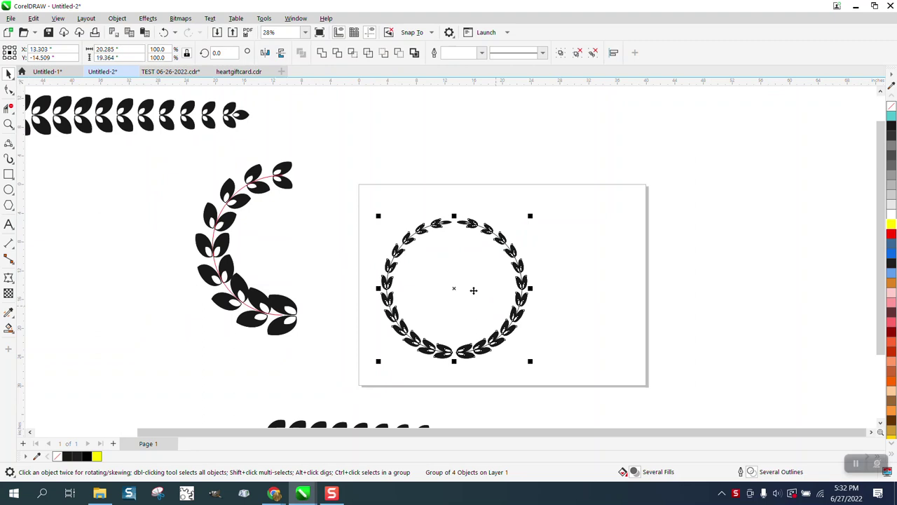
left_click_drag(456, 291, 743, 261)
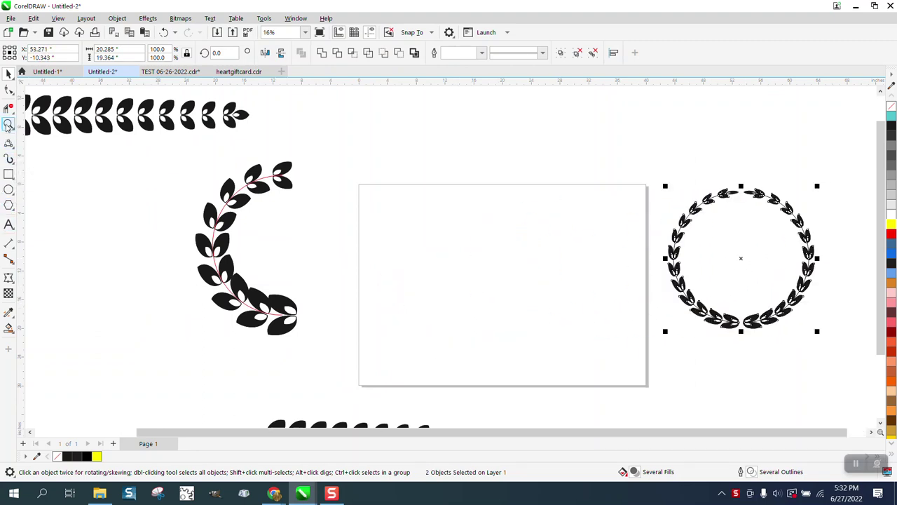
Draw a circle on the empty page and place an overlapping copy to its right
left_click(9, 125)
left_click_drag(384, 206, 637, 369)
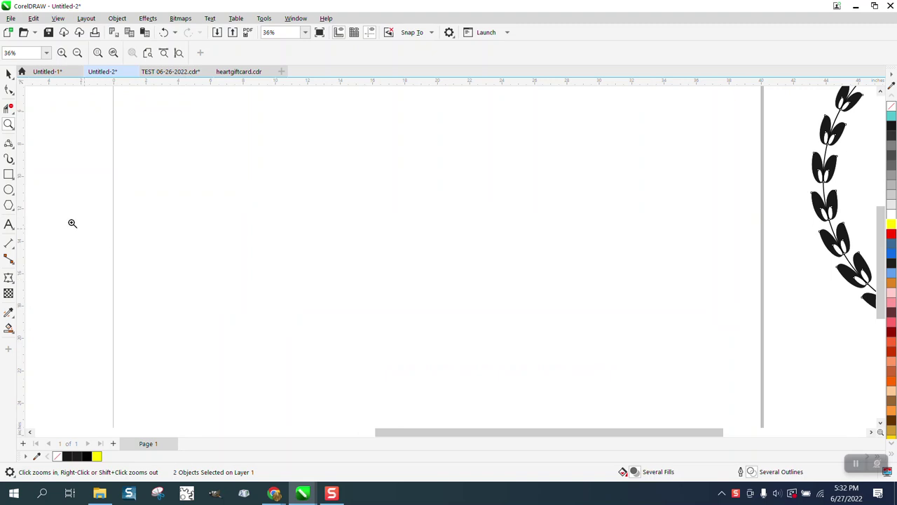
left_click(8, 189)
left_click_drag(388, 168, 287, 307)
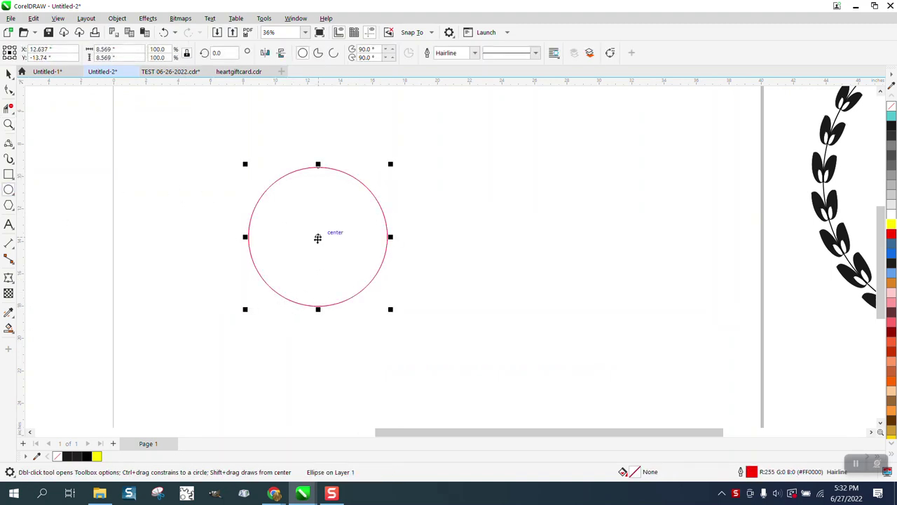
left_click_drag(318, 237, 387, 238)
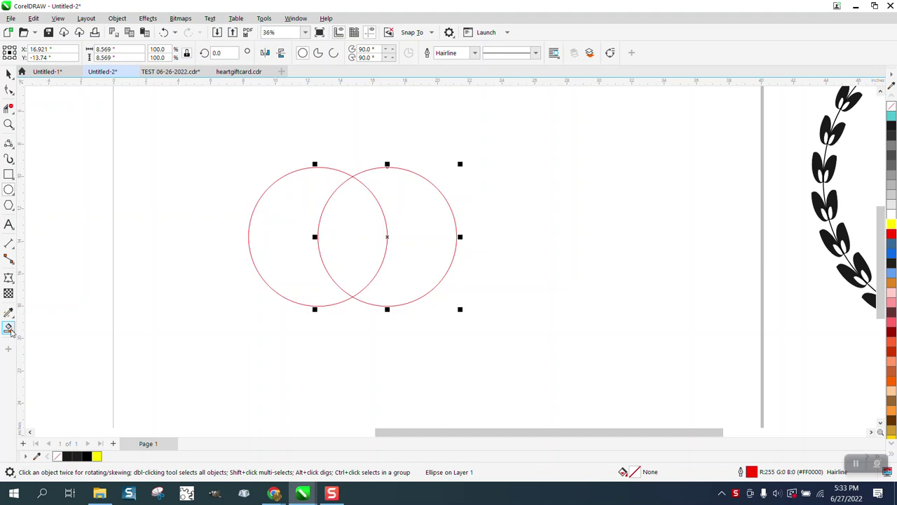
Smart Fill the circles' overlap into a lens shape and move it right of the circles
left_click(10, 329)
left_click(355, 257)
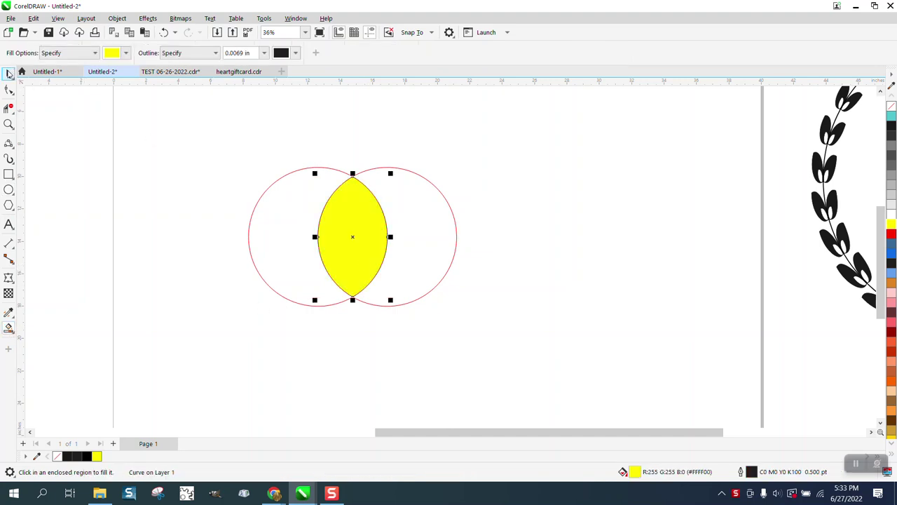
left_click(8, 73)
left_click_drag(354, 238, 554, 241)
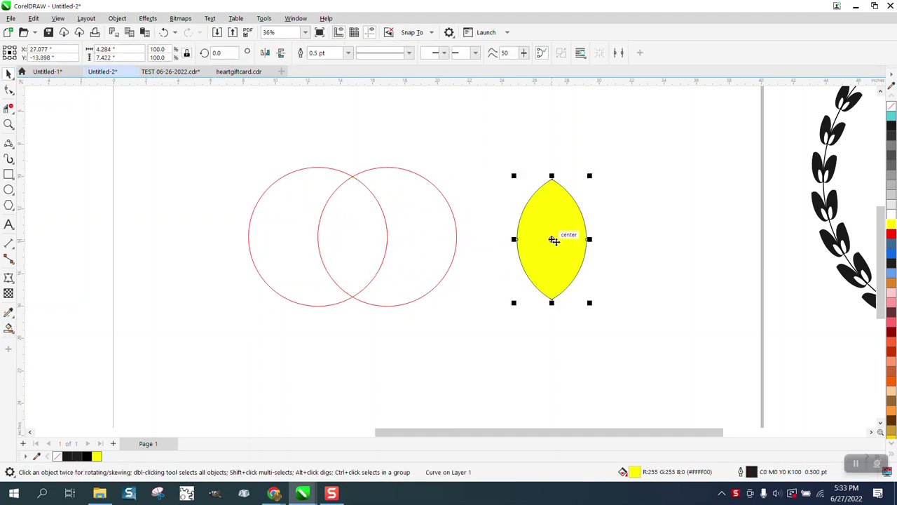
Give the lens a red outline with no fill, delete both circles and centre the lens
left_click(891, 106)
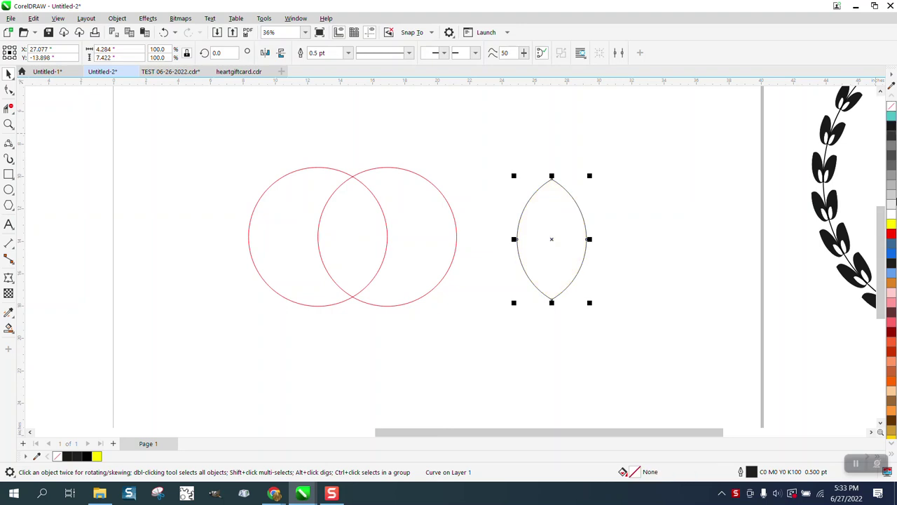
right_click(892, 236)
left_click_drag(225, 147, 515, 344)
key("p")
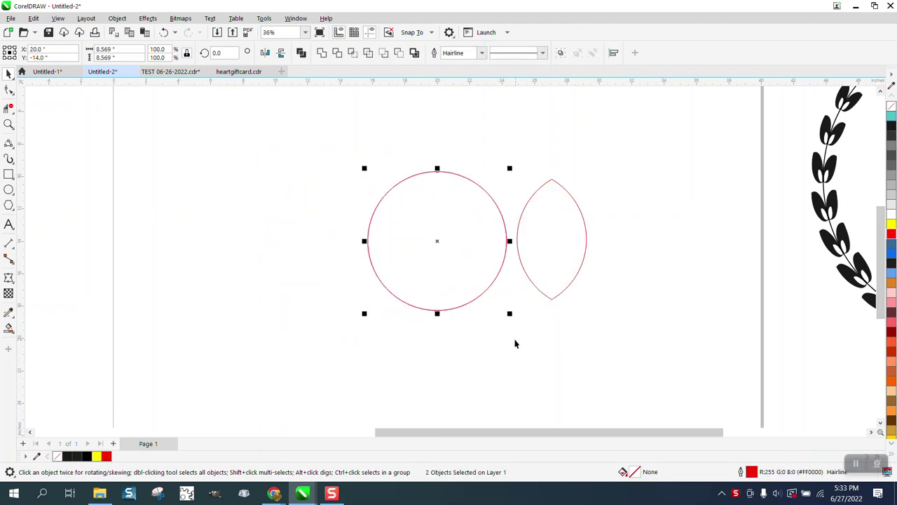
key("Delete")
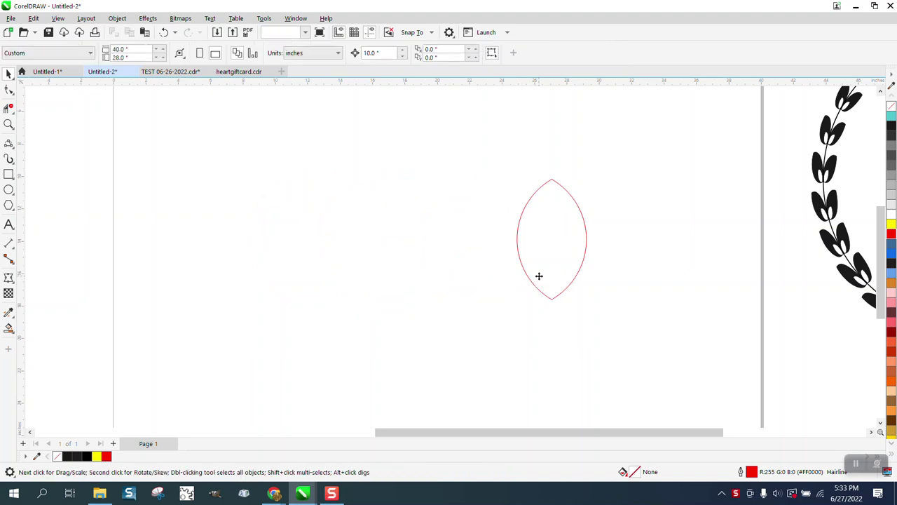
left_click(537, 277)
key("p")
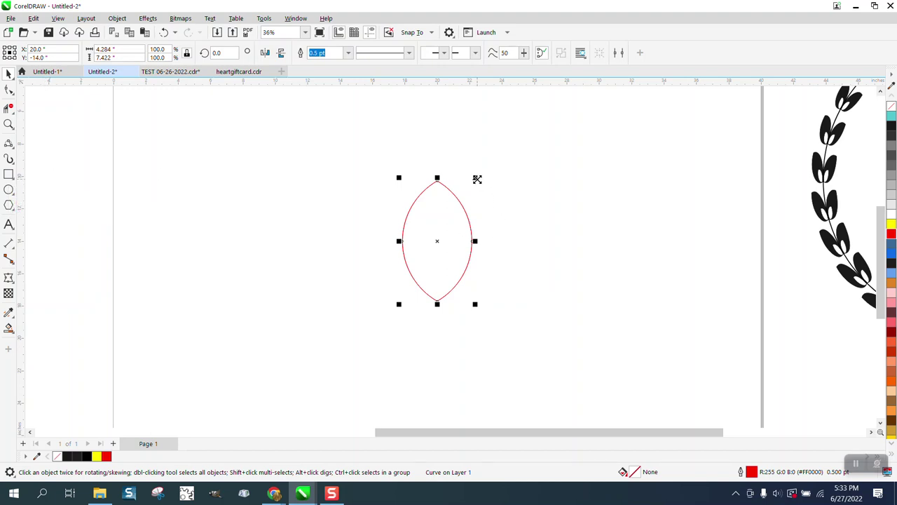
Add a half-size lens copy aligned to the bottom, then Smart Fill the area between them
left_click_drag(477, 178, 461, 216)
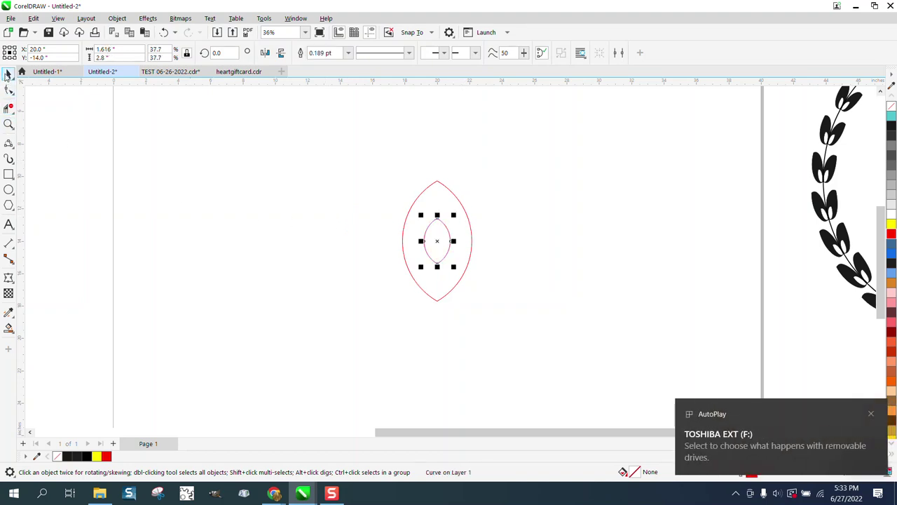
left_click_drag(374, 167, 568, 348)
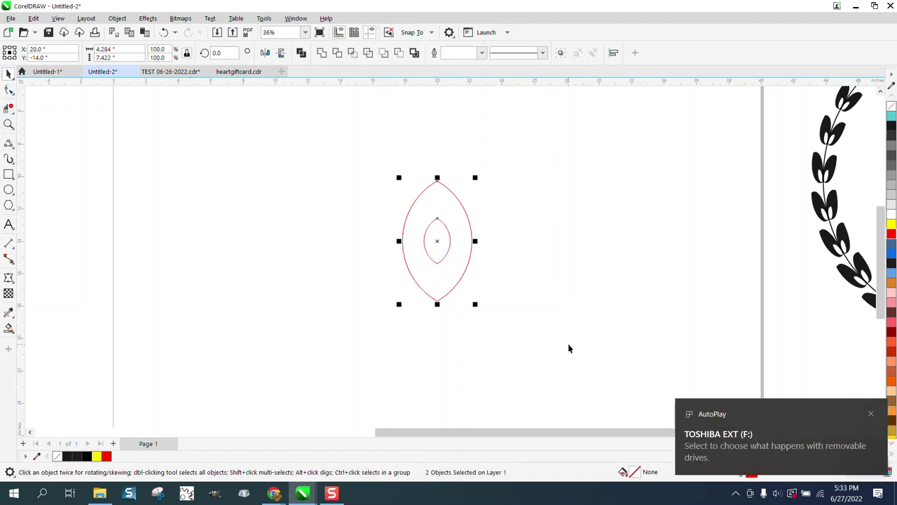
key("b")
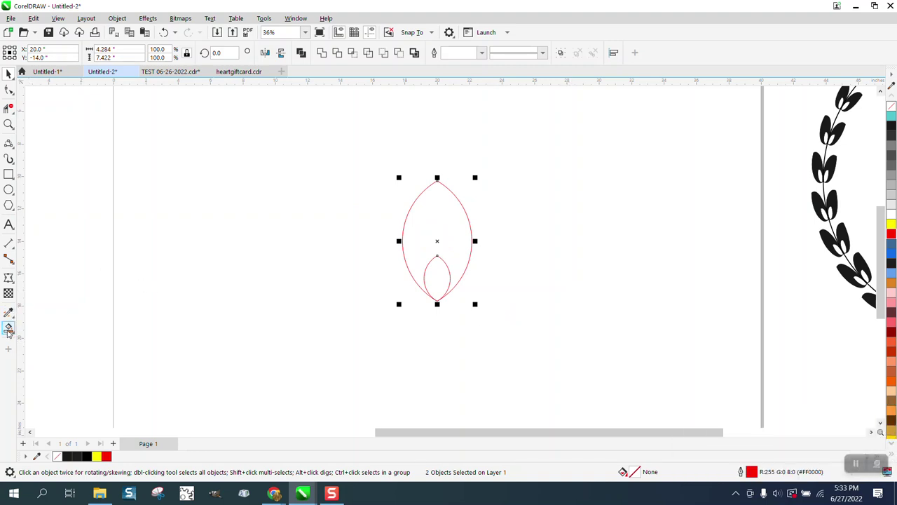
left_click(9, 328)
left_click(438, 226)
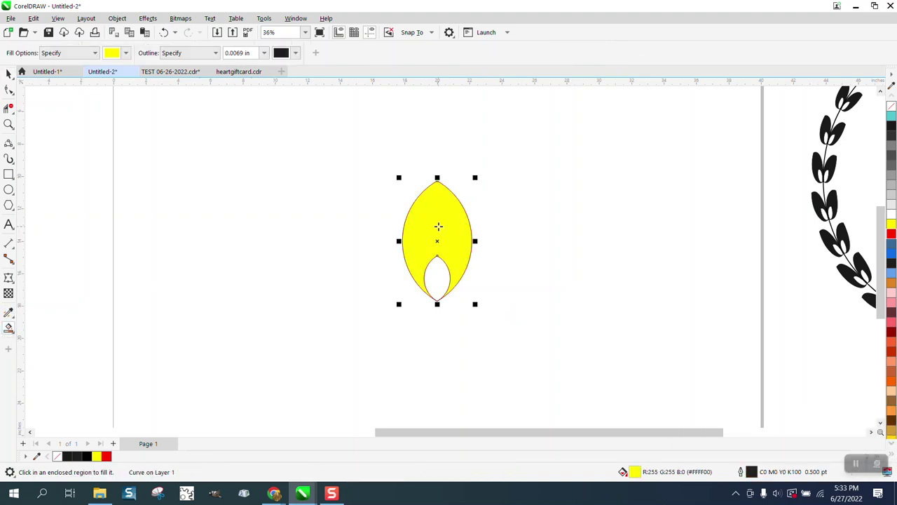
Move the notched leaf left, fill it black and delete the red outline shapes
left_click(8, 74)
left_click_drag(433, 244, 316, 241)
left_click(892, 107)
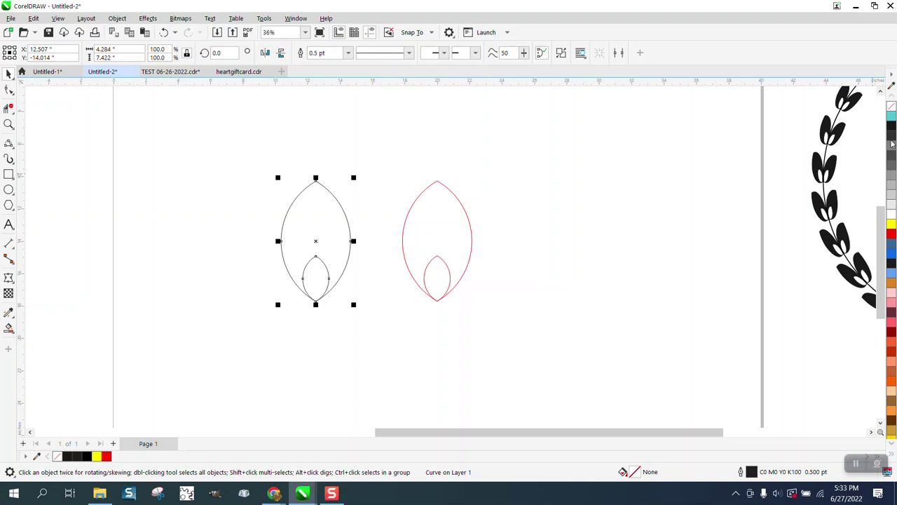
left_click(893, 127)
left_click_drag(351, 166, 594, 358)
key("Delete")
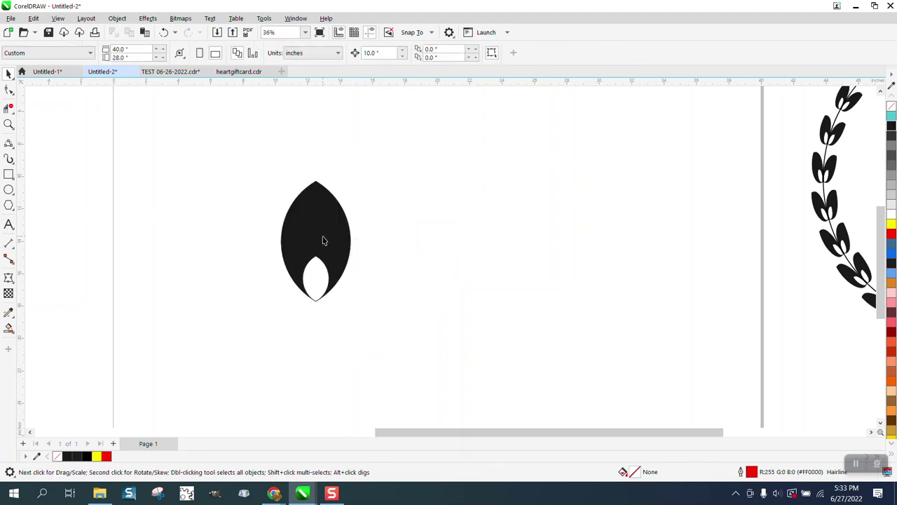
left_click_drag(323, 240, 354, 238)
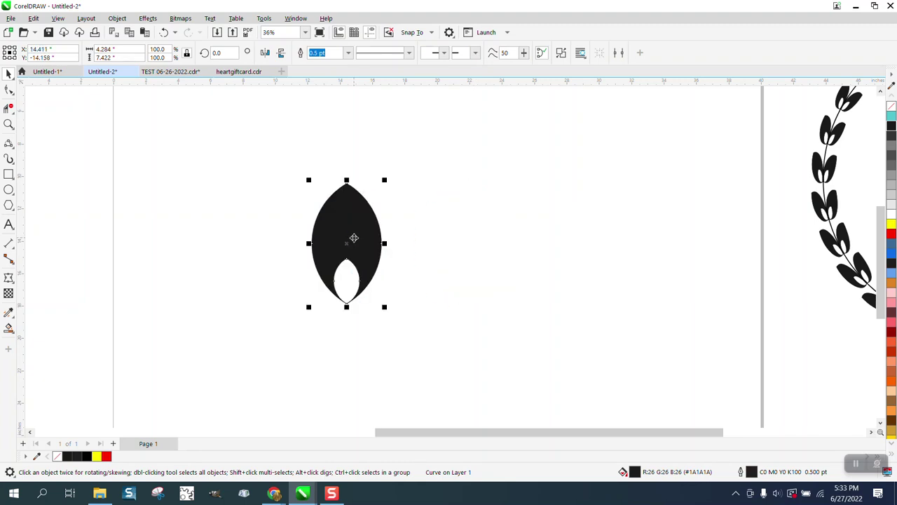
Rotate the leaf 45°, mirror a copy horizontally and position it so the bases touch
type("45")
key("Return")
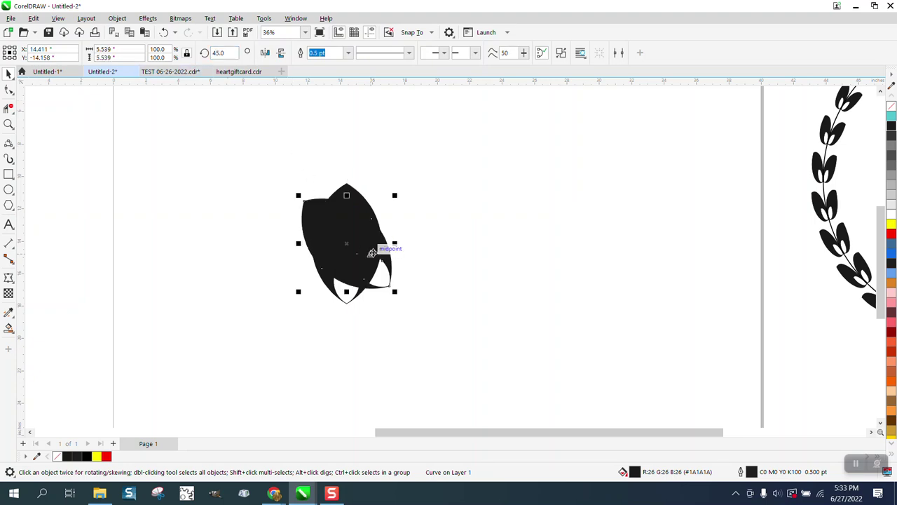
key("ctrl+z")
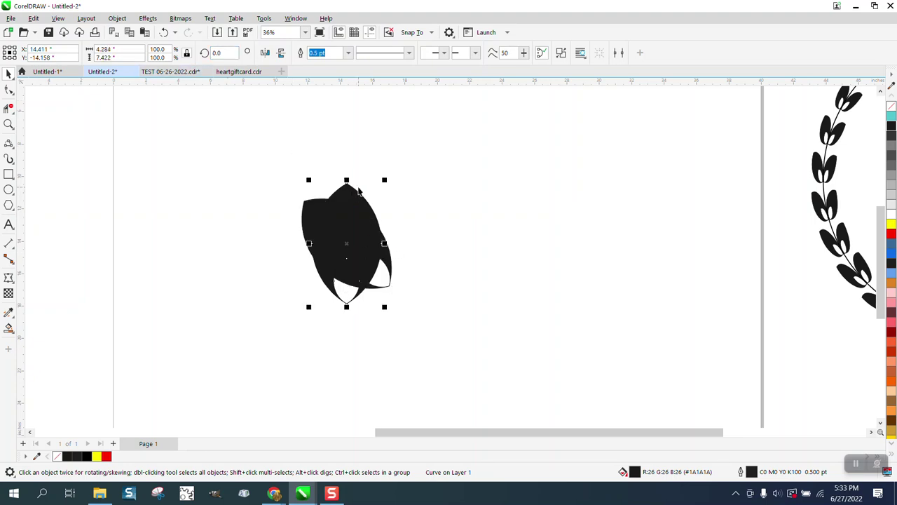
key("ctrl+z")
left_click(355, 232)
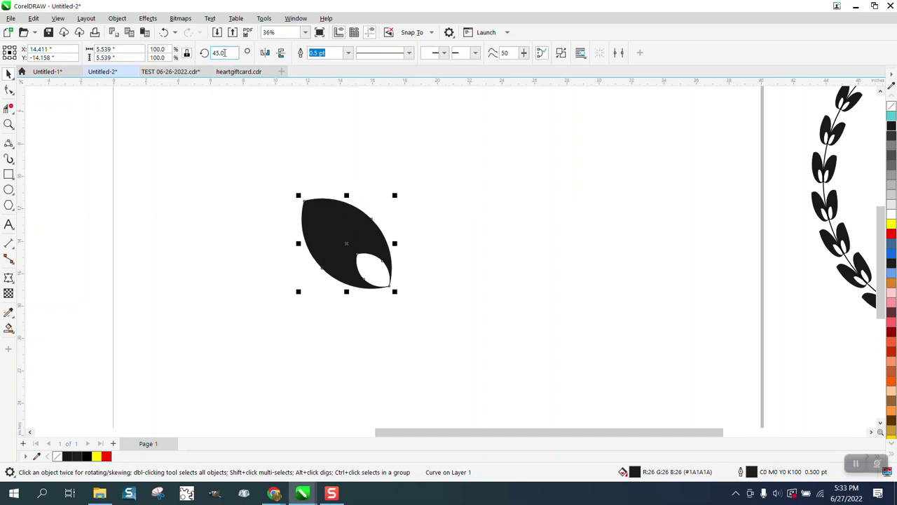
left_click(227, 52)
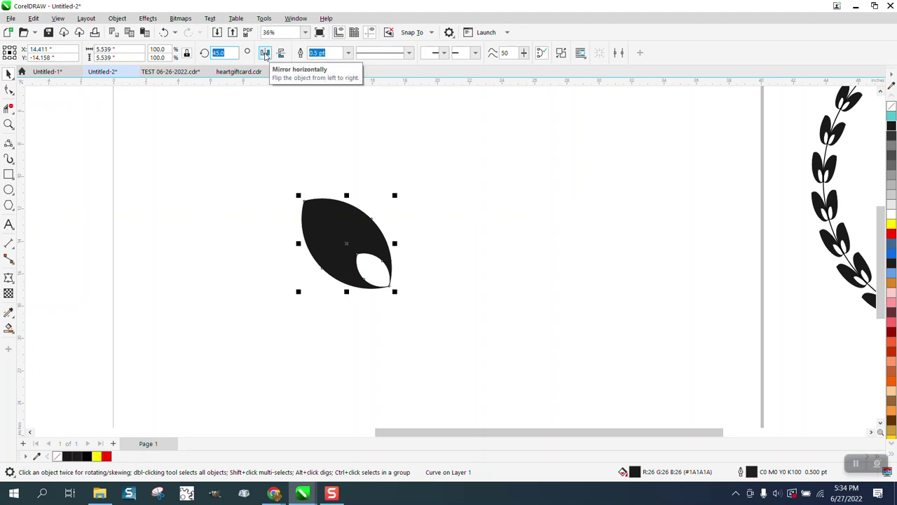
left_click(265, 54)
left_click_drag(301, 287, 394, 289)
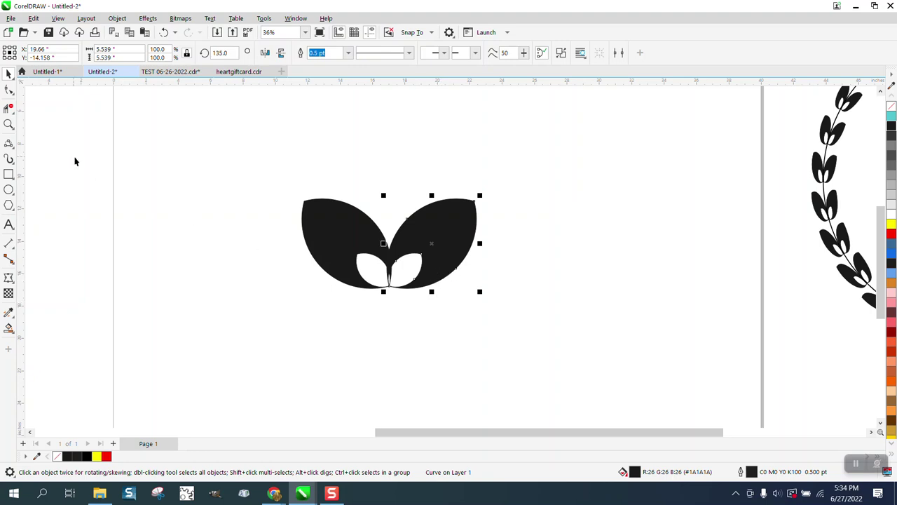
Remove the fill from both leaves, then try welding them and undo the weld
left_click(9, 124)
left_click_drag(263, 165, 629, 397)
left_click(8, 73)
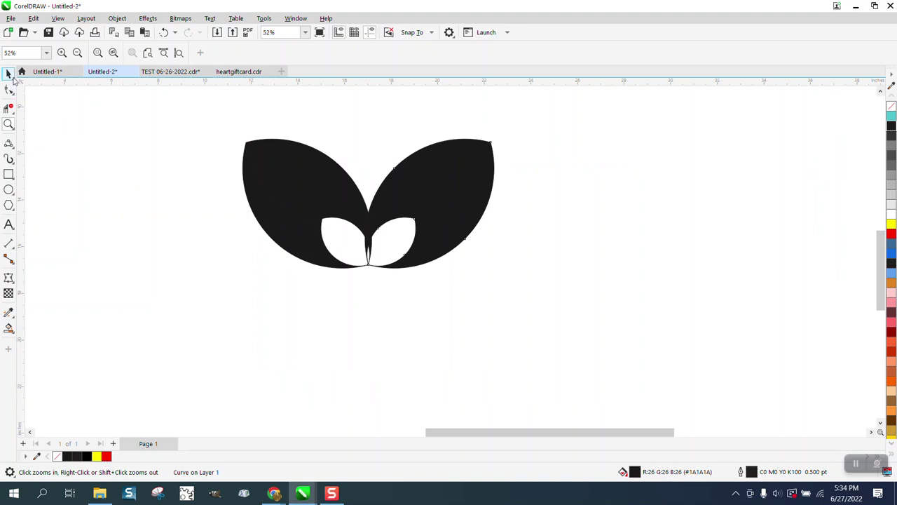
left_click_drag(447, 201, 466, 219)
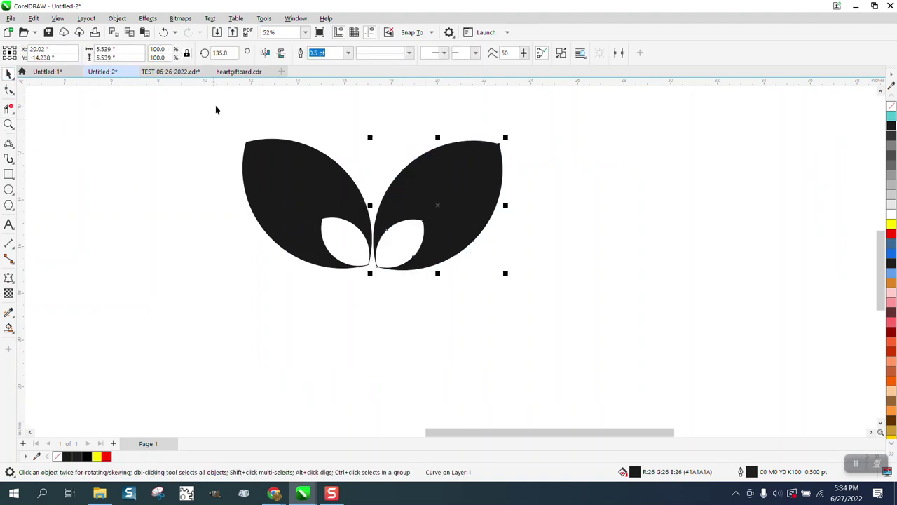
left_click(164, 33)
left_click_drag(221, 113, 648, 350)
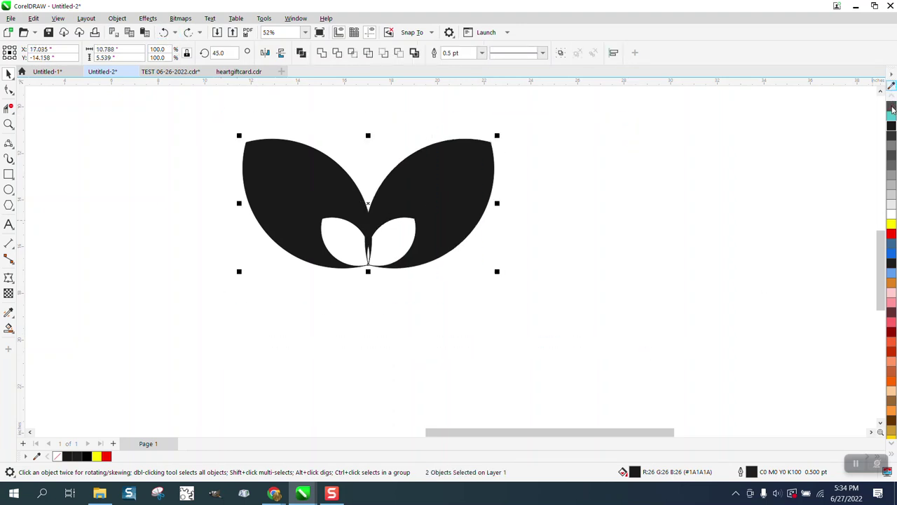
left_click(892, 106)
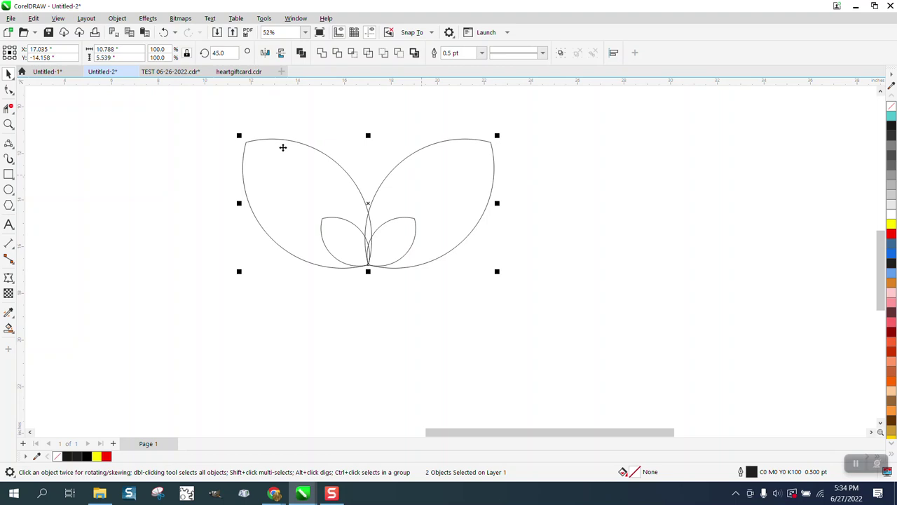
left_click_drag(208, 112, 541, 258)
left_click(322, 54)
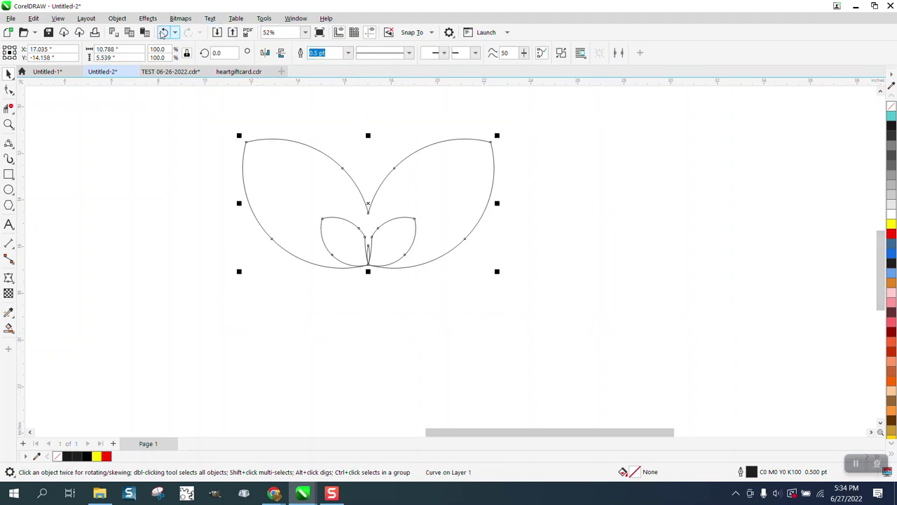
left_click(163, 33)
Trim the five overlapping inner segments with the Virtual Segment Delete tool
left_click(8, 124)
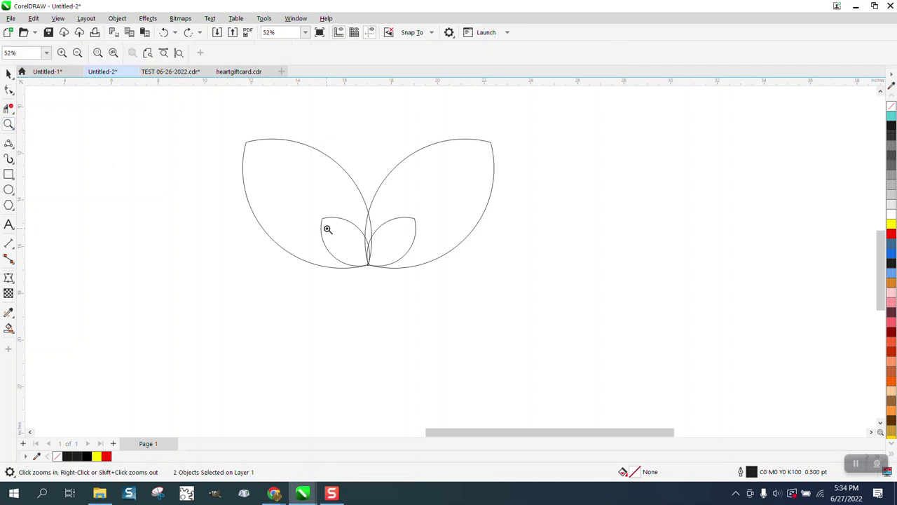
left_click_drag(329, 205, 449, 289)
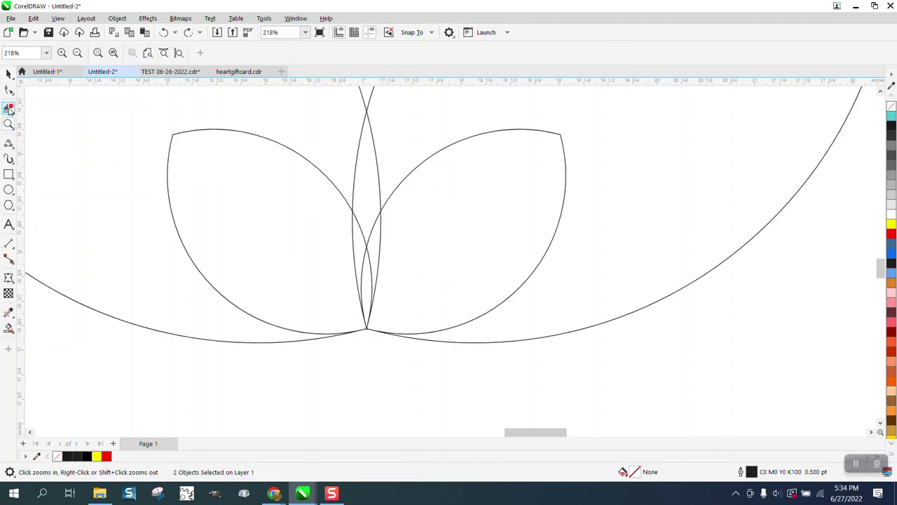
scroll(355, 185, "down", 1)
scroll(361, 179, "down", 1)
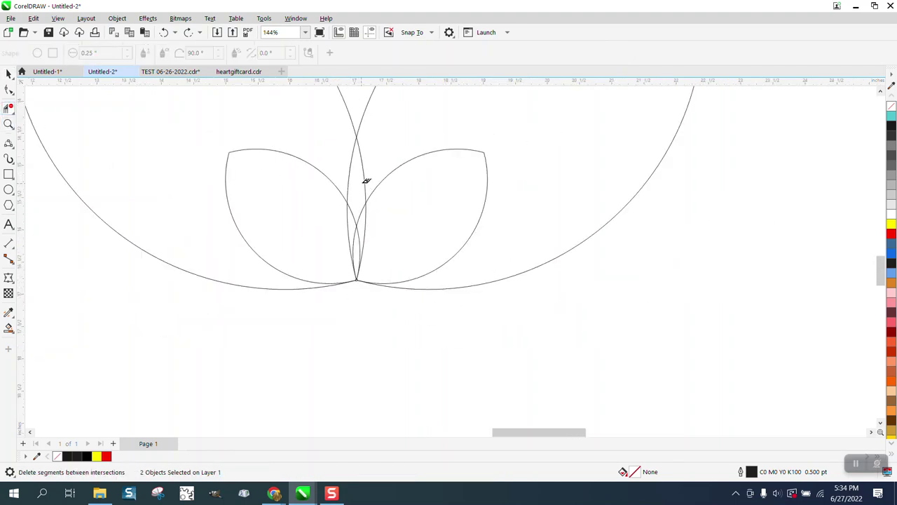
left_click(364, 174)
left_click(352, 169)
left_click(366, 226)
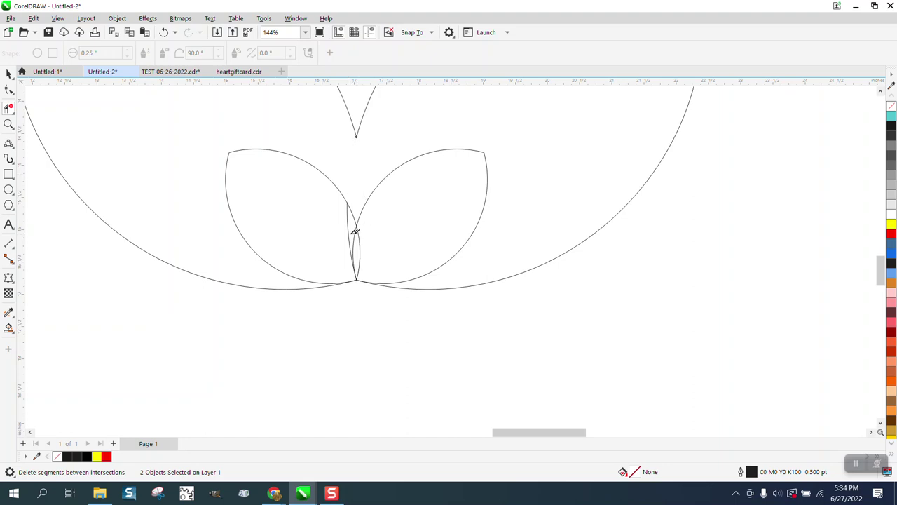
left_click(349, 226)
left_click(366, 247)
scroll(351, 272, "down", 3)
scroll(351, 273, "down", 2)
key("space")
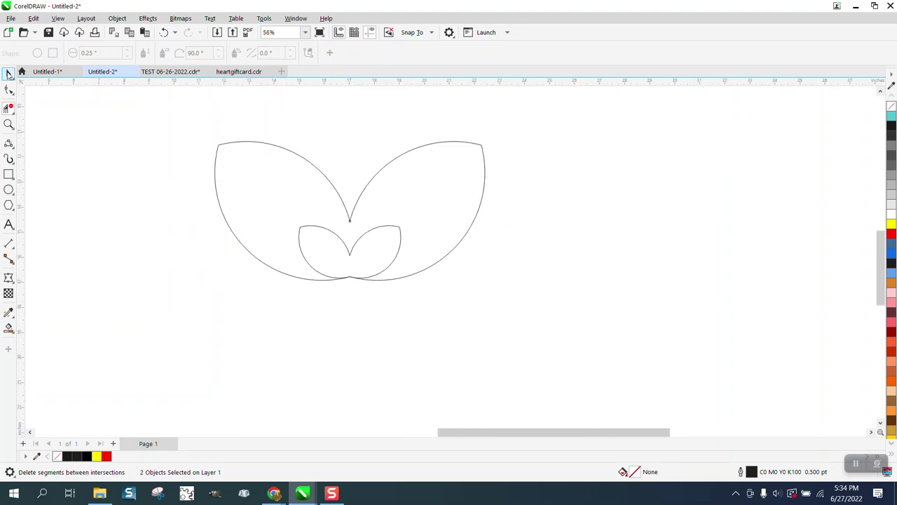
Smart Fill the double-leaf outline as a new shape, fill it black and remove its outline
left_click(8, 328)
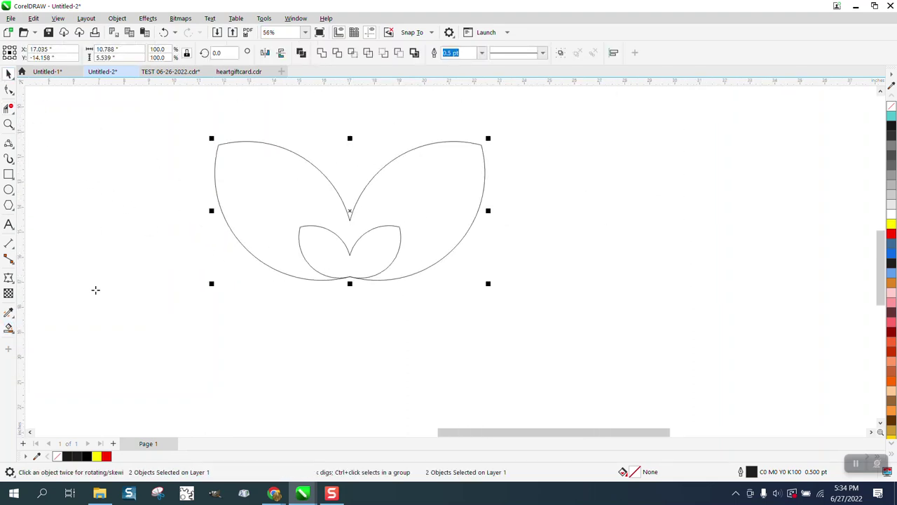
left_click(252, 190)
left_click(9, 73)
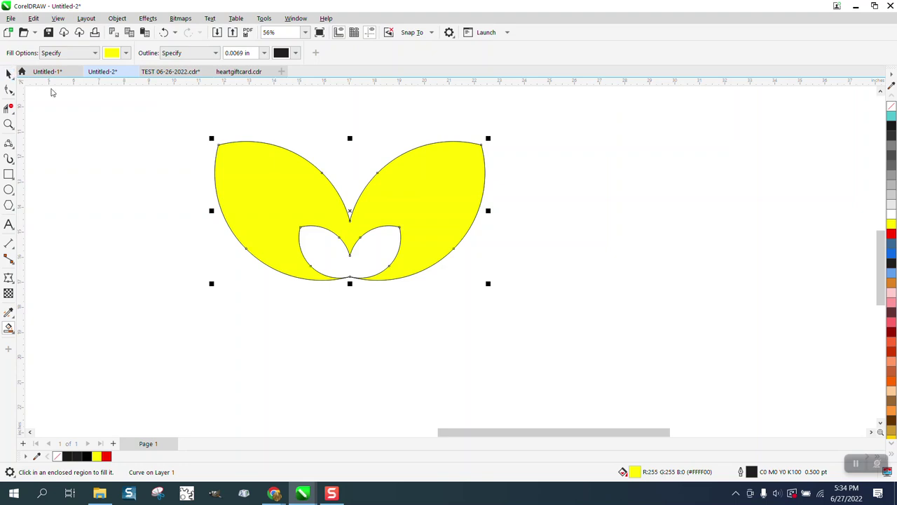
left_click_drag(414, 209, 705, 222)
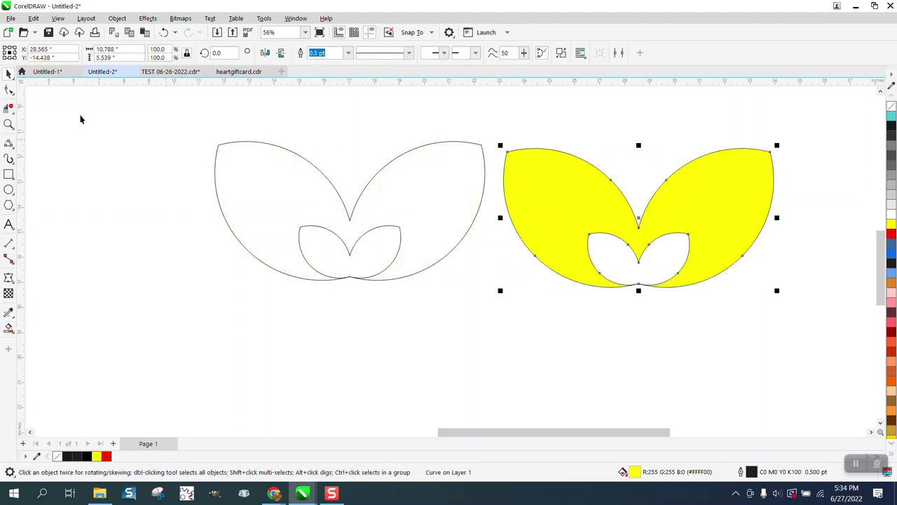
left_click_drag(188, 124, 535, 311)
left_click_drag(434, 229, 417, 254)
left_click(891, 127)
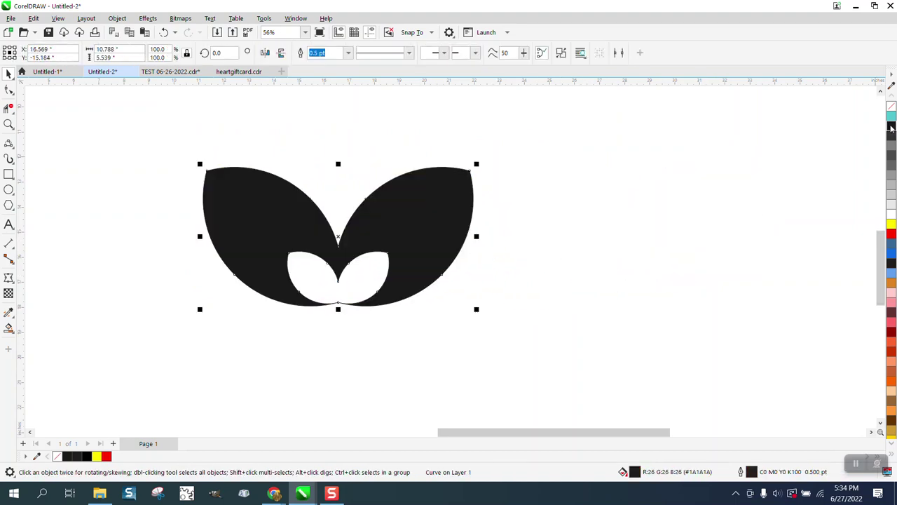
right_click(891, 109)
scroll(553, 239, "down", 4)
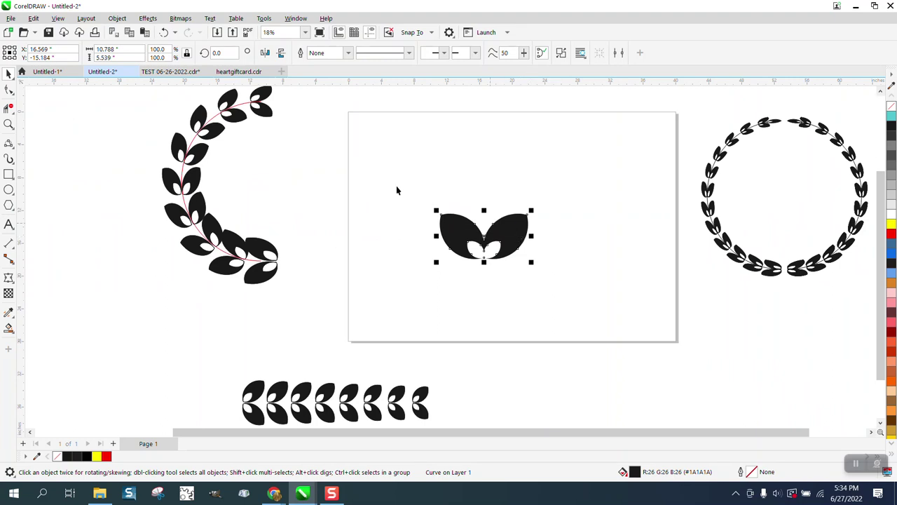
Rotate the black leaf to 270° and scale it down to 30.8%
left_click(218, 54)
type("315")
key("Return")
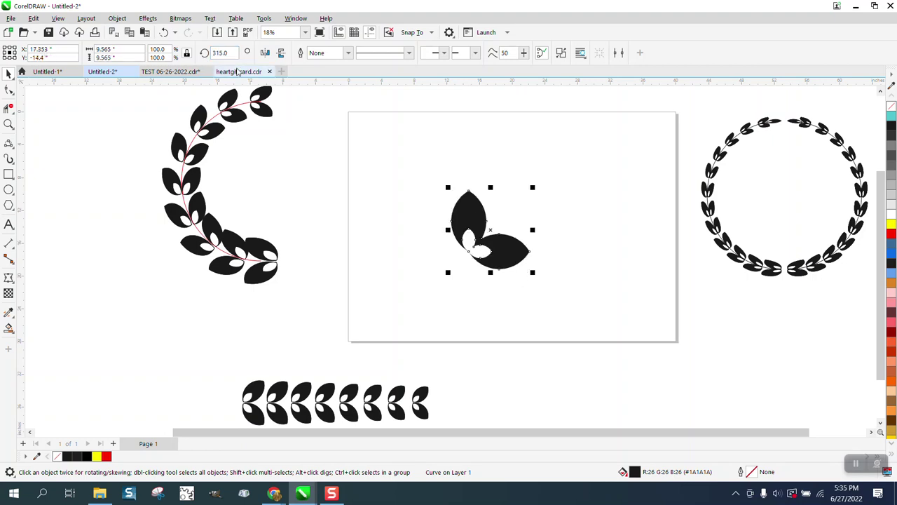
left_click(231, 53)
key("BackSpace")
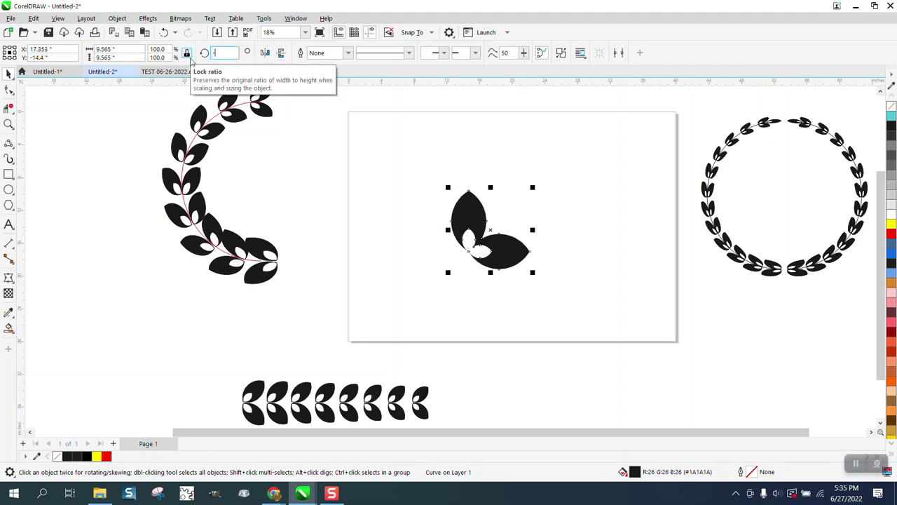
type("-90")
key("Return")
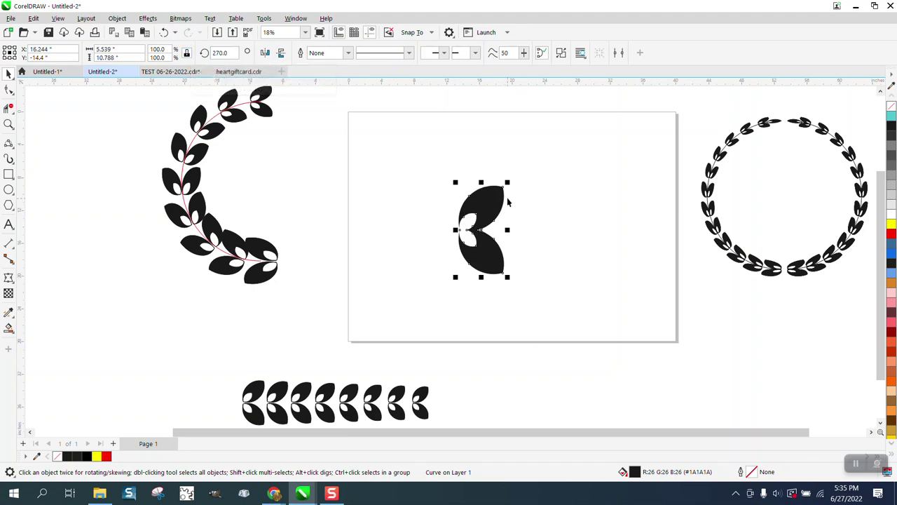
left_click_drag(508, 183, 369, 234)
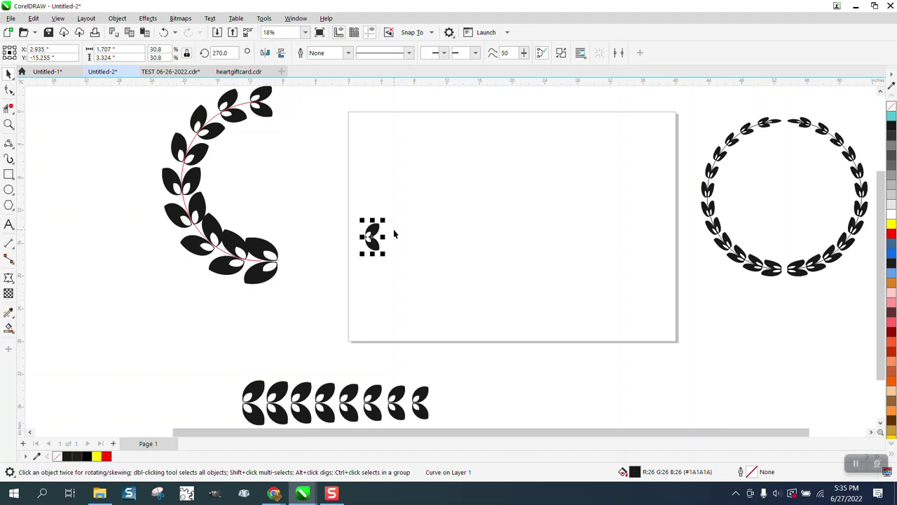
Drop a copy of the leaf far right, shrink it to 19% and align both leaves' centres
left_click(9, 124)
left_click_drag(337, 227, 456, 303)
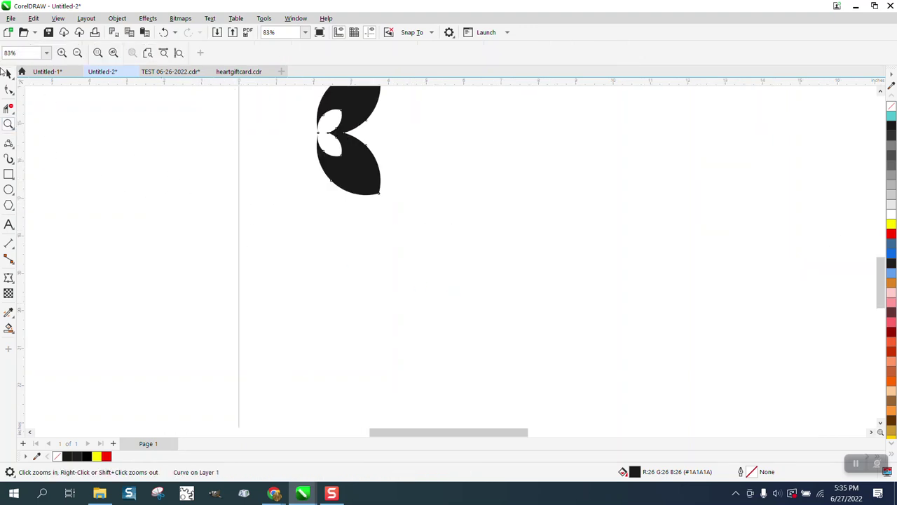
left_click(5, 72)
scroll(340, 291, "down", 2)
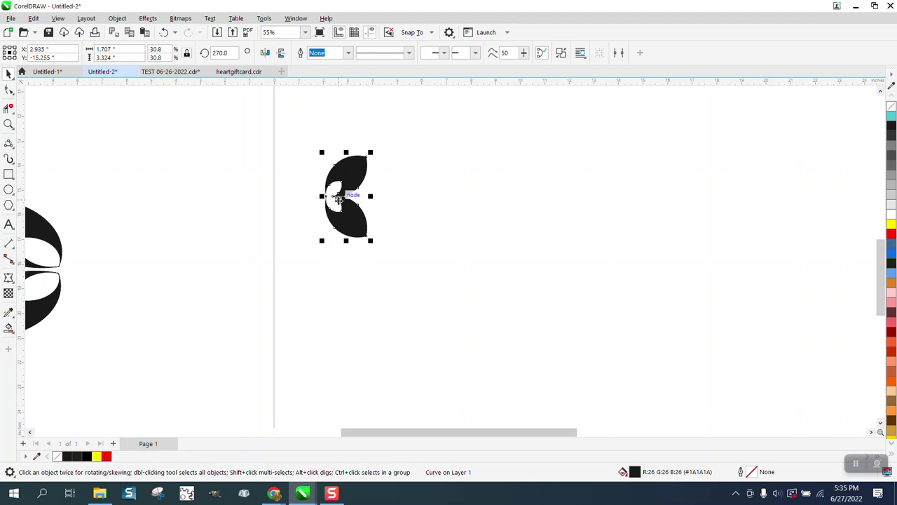
left_click_drag(337, 196, 823, 192)
left_click_drag(859, 152, 843, 173)
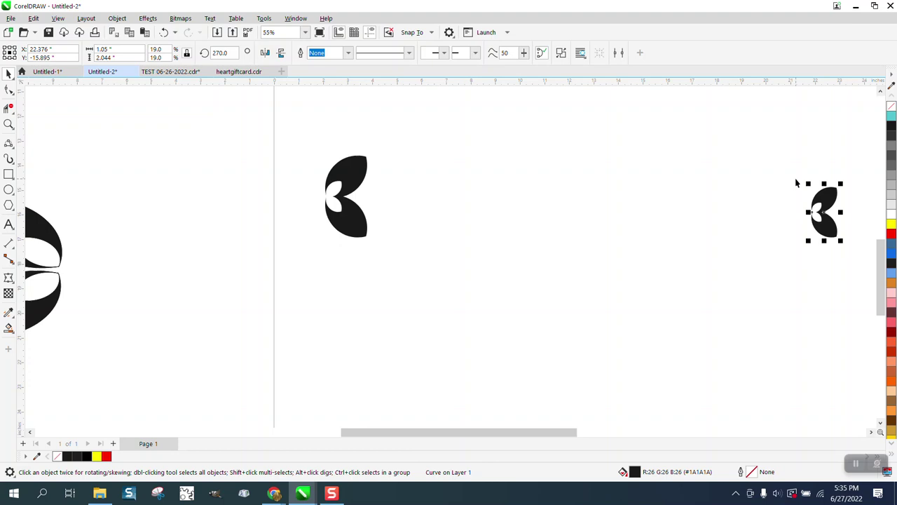
left_click_drag(295, 130, 862, 291)
key("c")
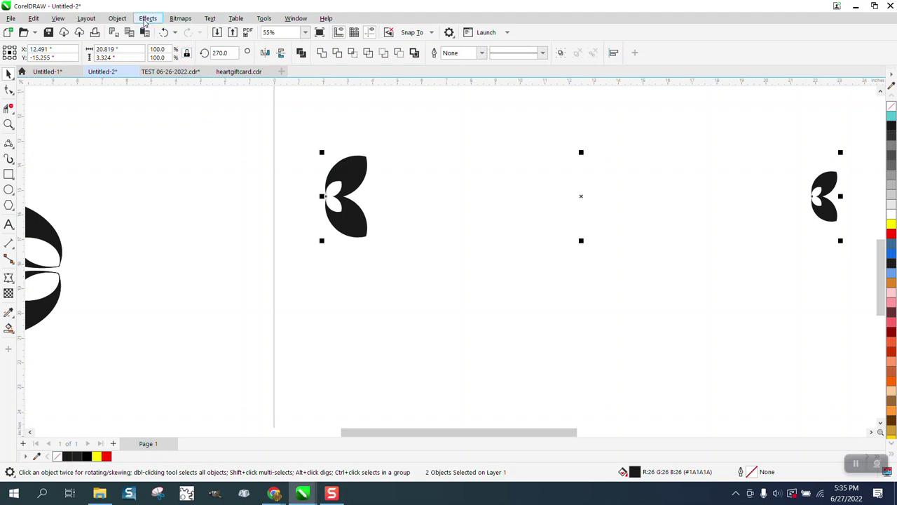
Blend the two leaves with 9 steps in the Blend docker, replacing an initial 7-step blend
left_click(148, 19)
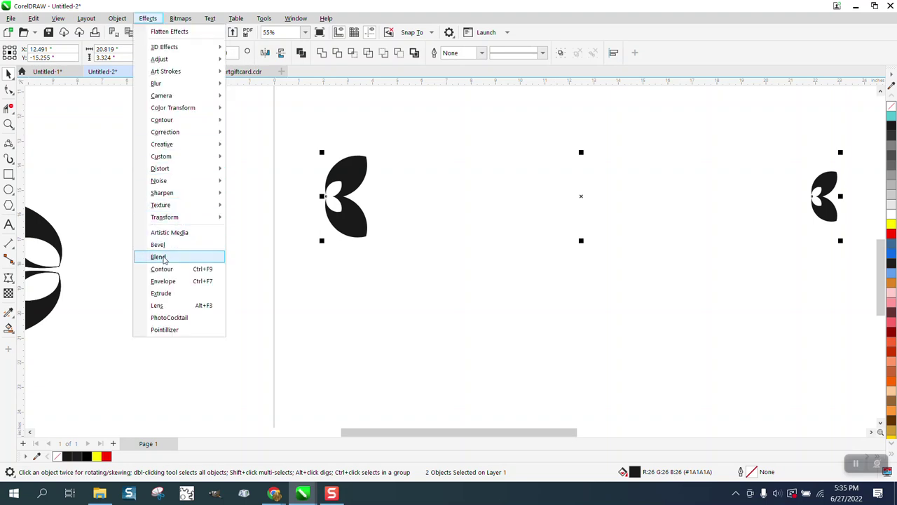
key("Escape")
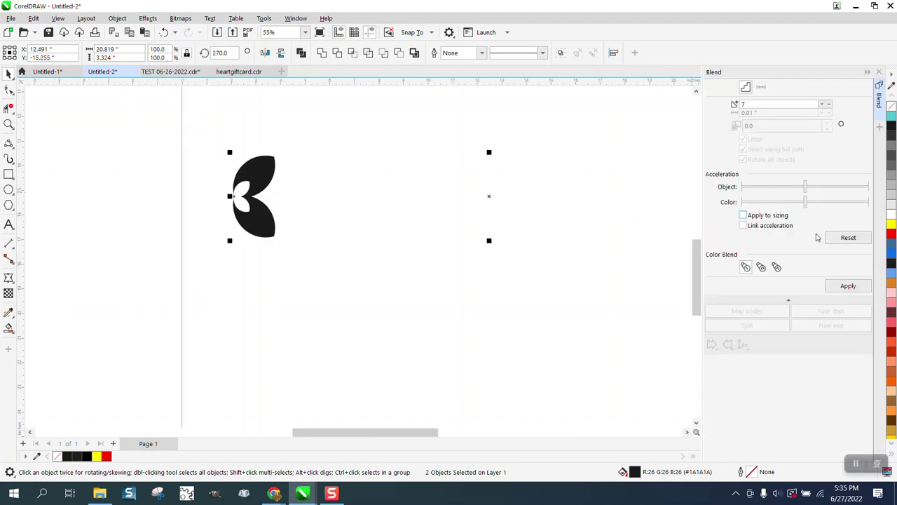
left_click(847, 285)
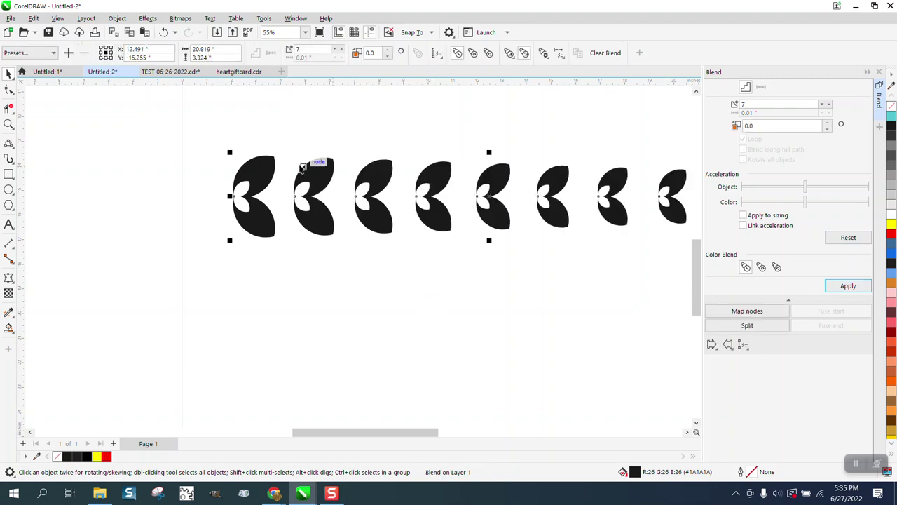
left_click(164, 33)
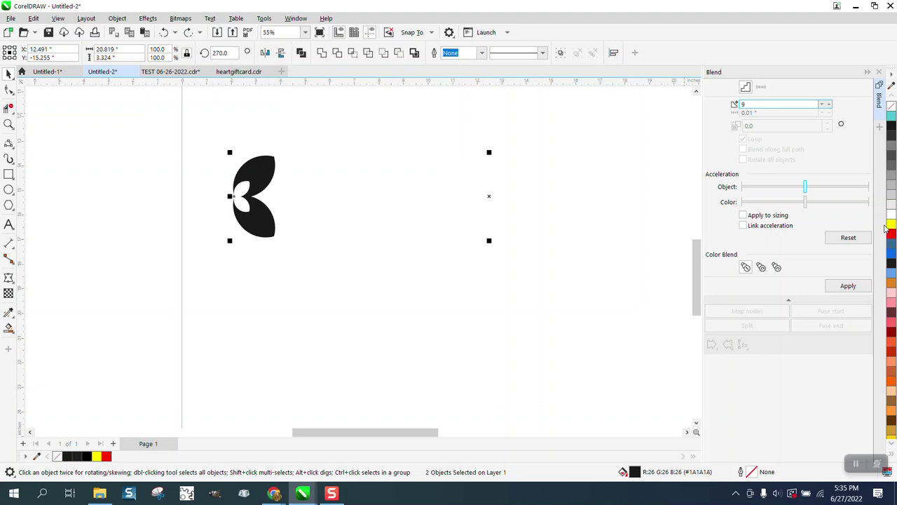
left_click(848, 285)
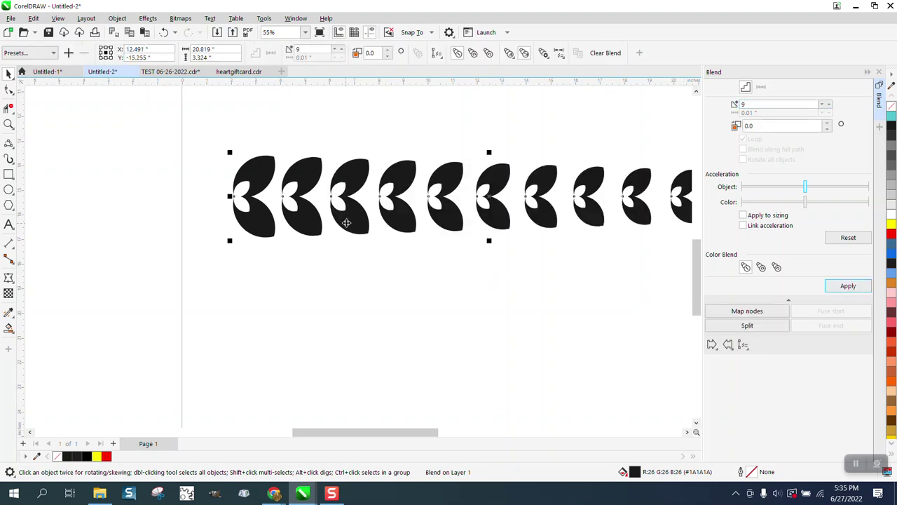
left_click(423, 257)
scroll(415, 180, "down", 1)
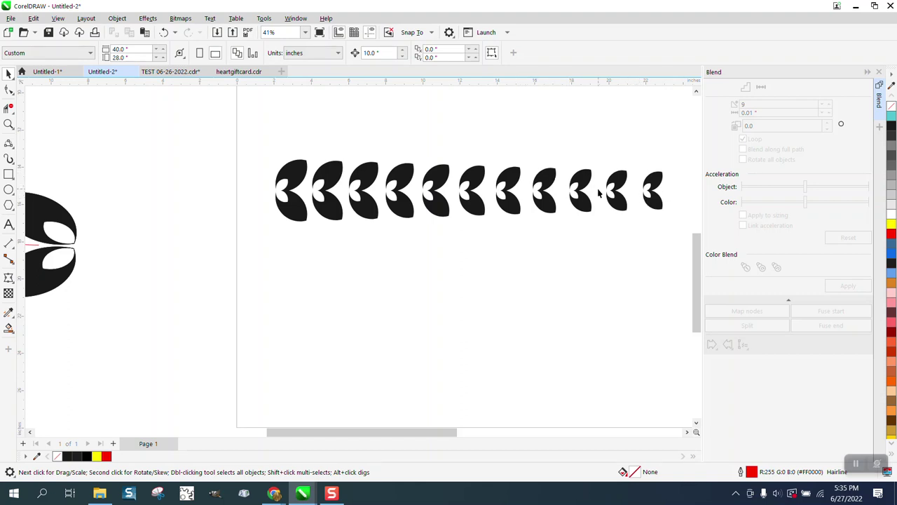
left_click_drag(264, 146, 652, 253)
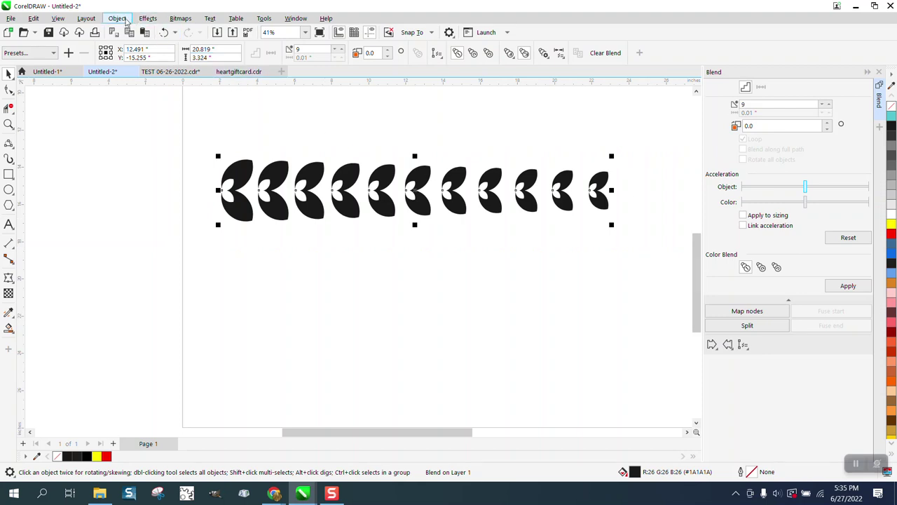
Break the blend apart and ungroup the resulting leaf shapes
left_click(117, 18)
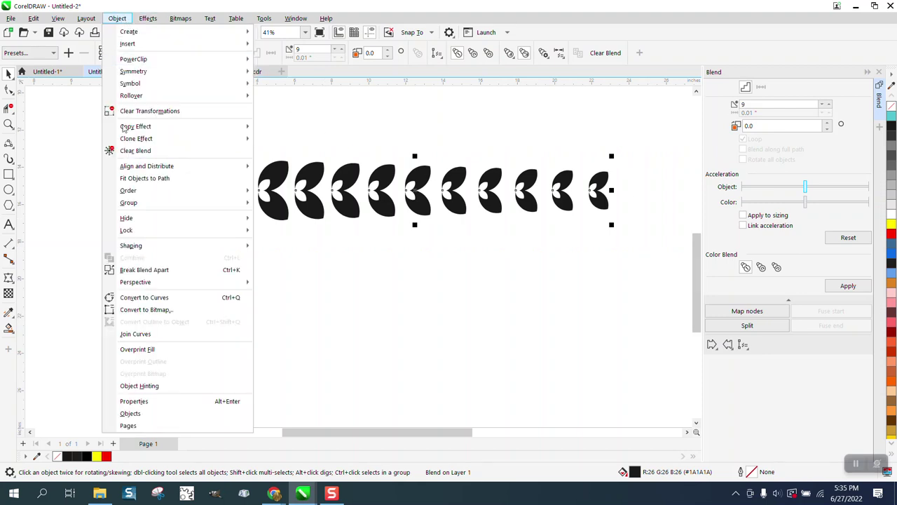
left_click(150, 272)
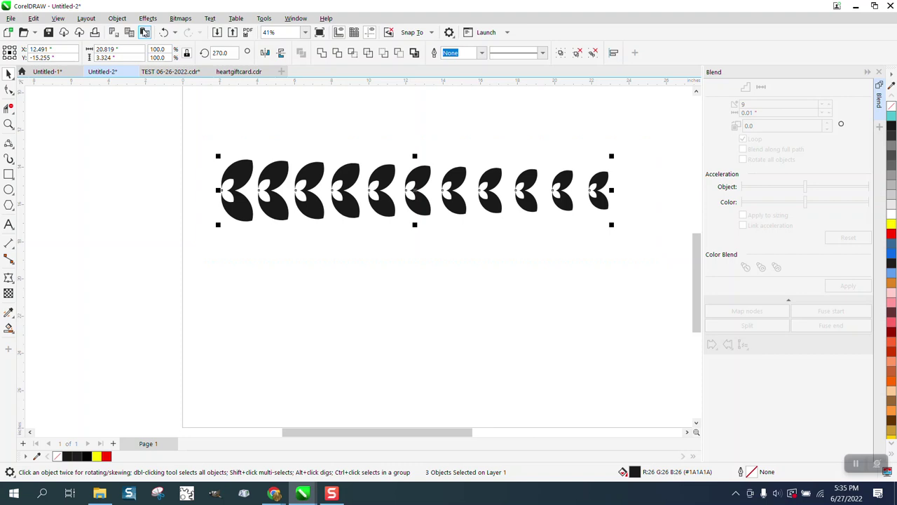
left_click(117, 19)
mouse_move(189, 208)
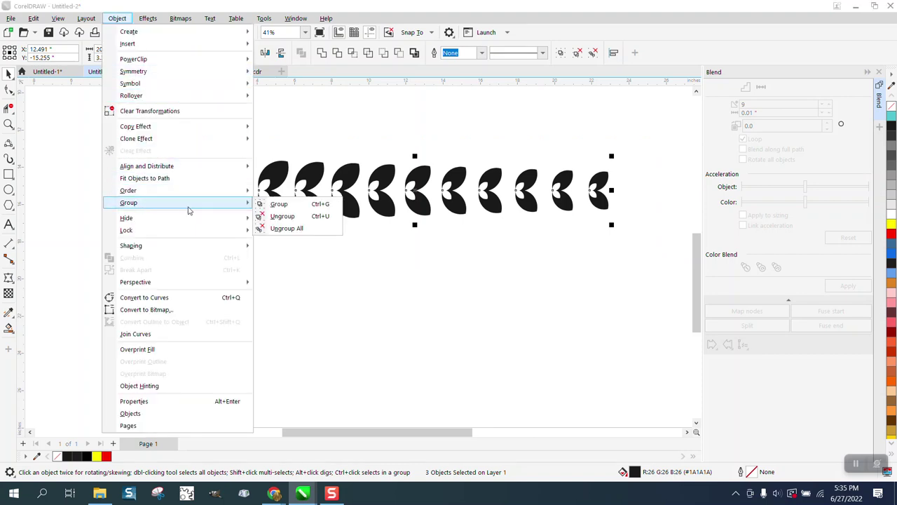
left_click(282, 216)
Select all 11 leaves and group them into one object
left_click_drag(181, 125, 425, 216)
left_click(425, 217)
left_click(384, 204)
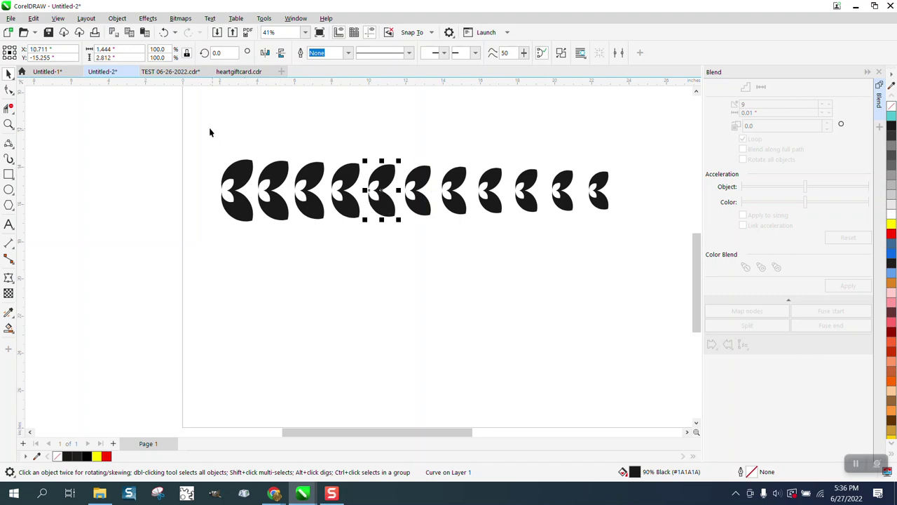
left_click_drag(209, 132, 681, 245)
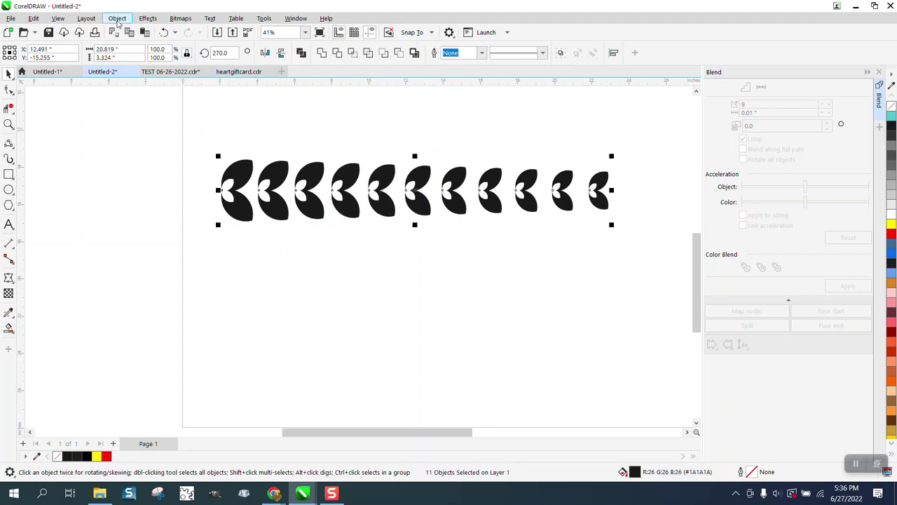
left_click(117, 19)
mouse_move(146, 207)
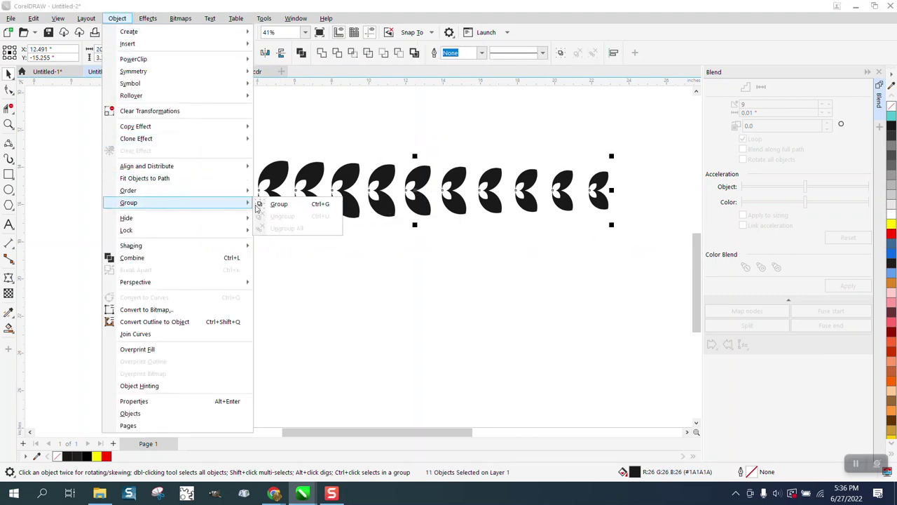
left_click(258, 205)
scroll(362, 206, "down", 3)
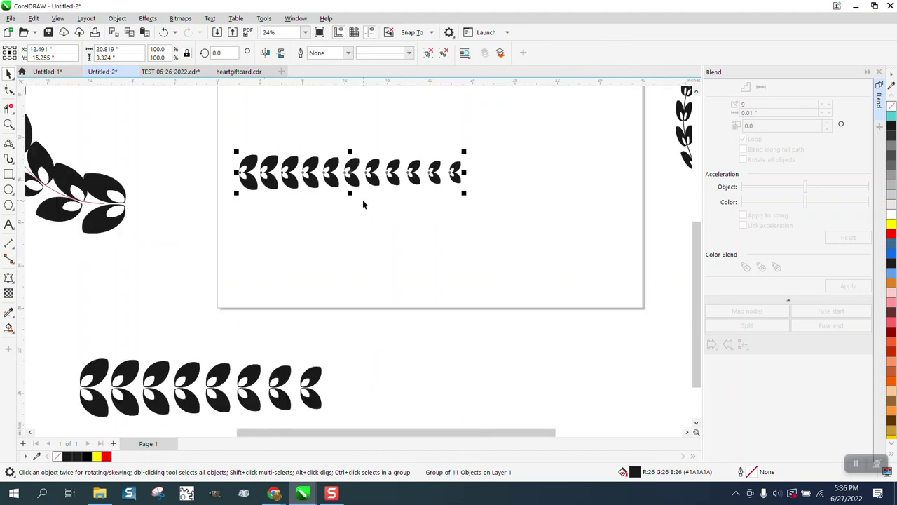
Move the leaf row to the page bottom and draw a circle above it
left_click_drag(350, 171, 476, 121)
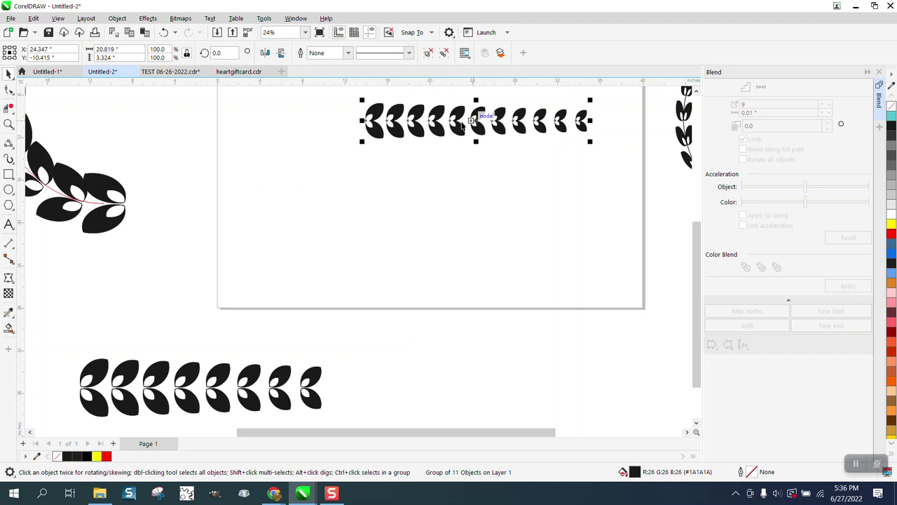
left_click(8, 190)
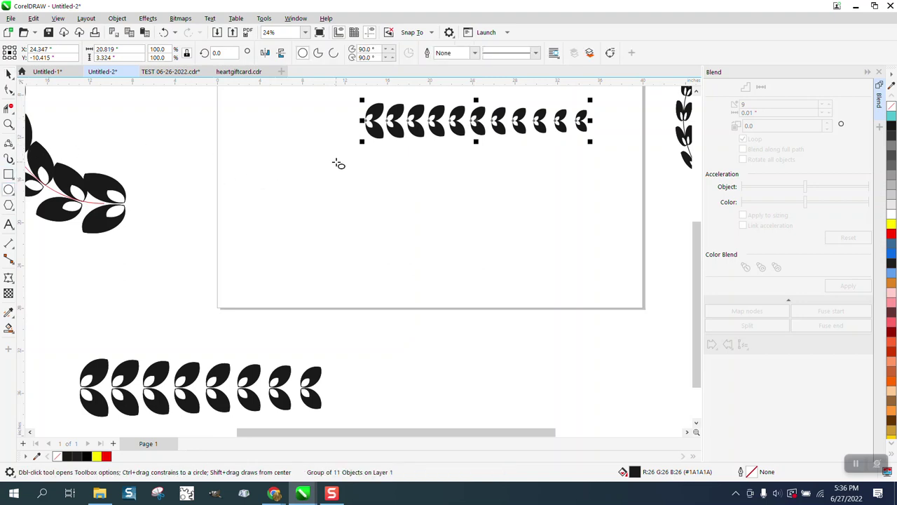
scroll(335, 159, "down", 1)
left_click(10, 75)
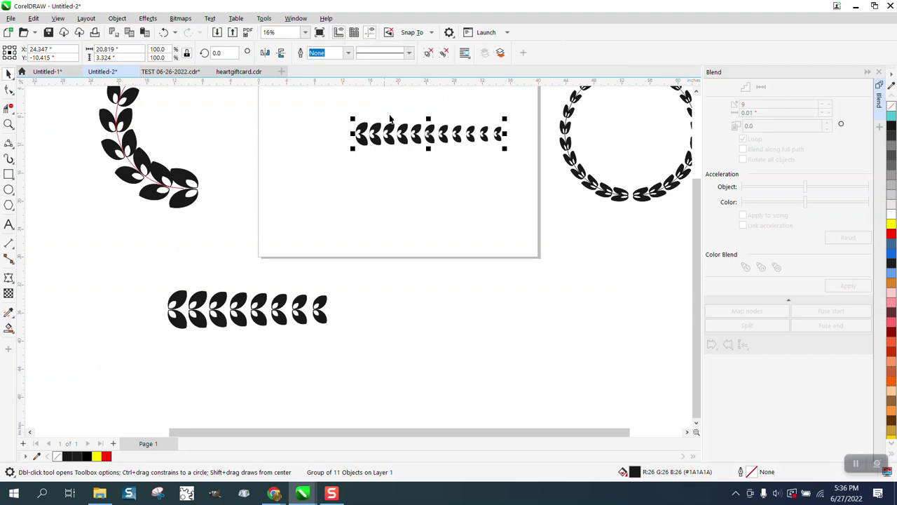
left_click_drag(446, 133, 366, 242)
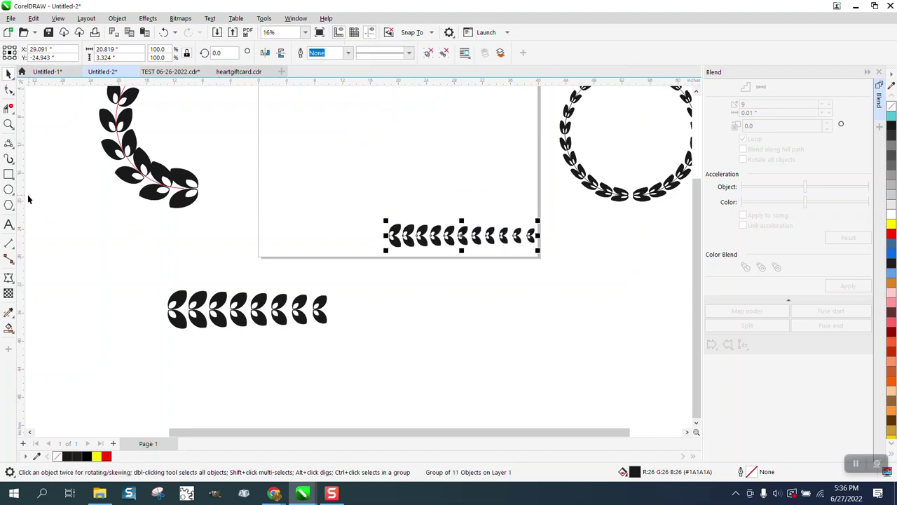
left_click(9, 190)
left_click_drag(454, 103, 337, 148)
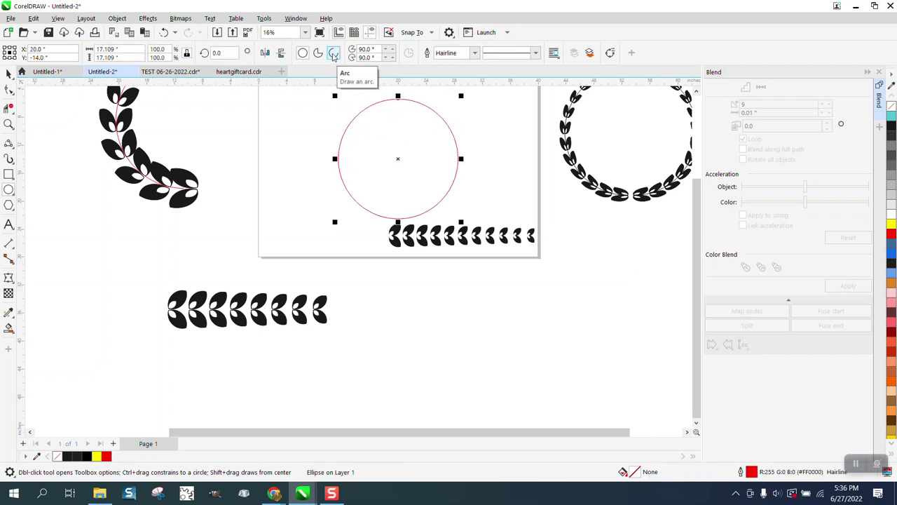
Turn the circle into a 0°–180° arc, rotate it 90° and move it left
left_click(333, 56)
left_click(365, 57)
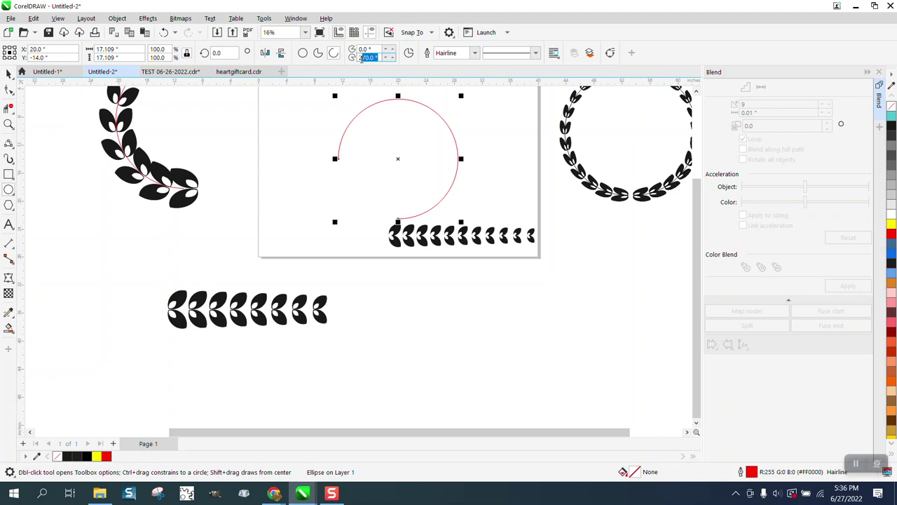
type("180")
key("Return")
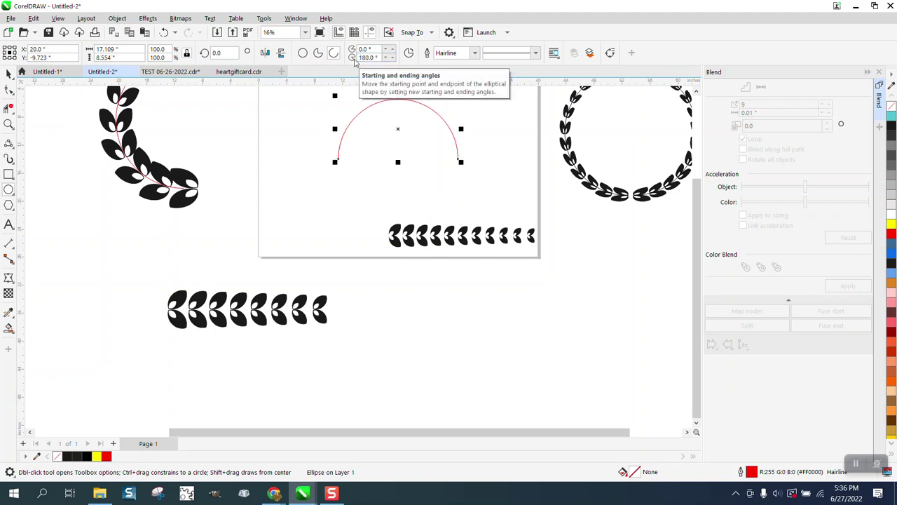
double_click(223, 52)
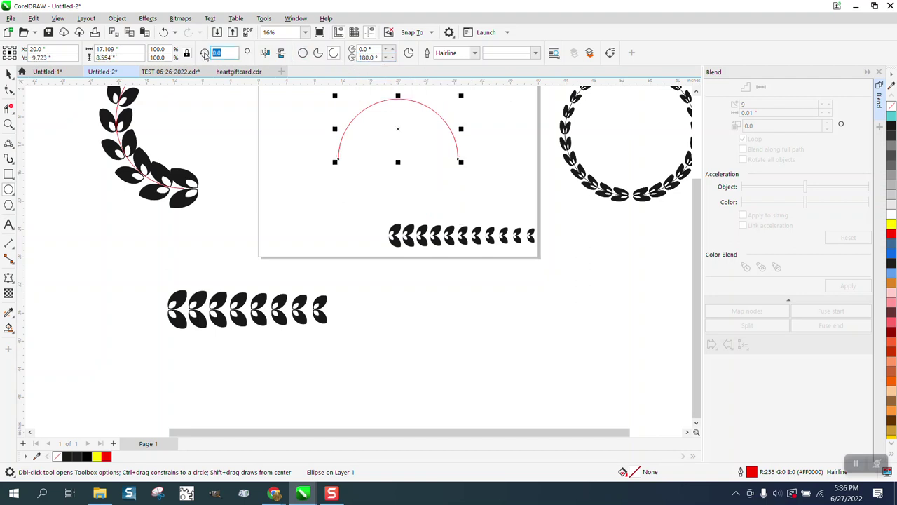
type("45")
key("Return")
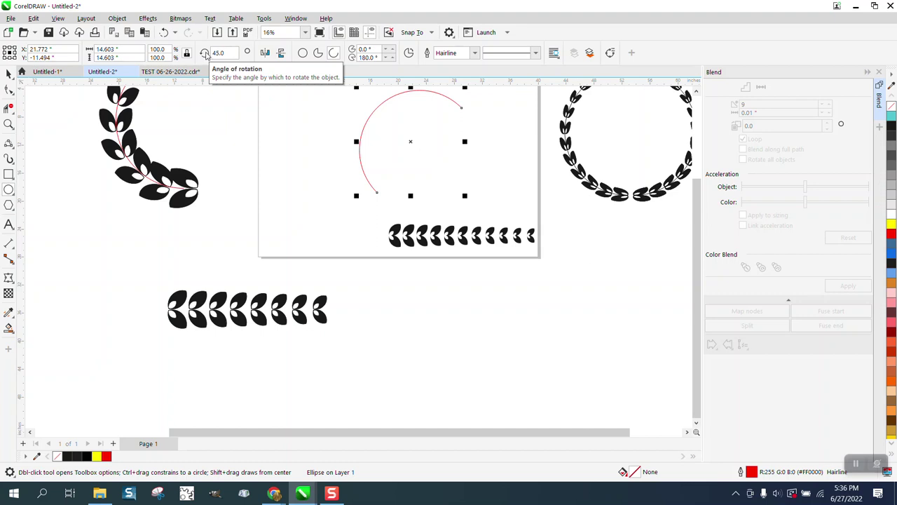
type("90")
key("Return")
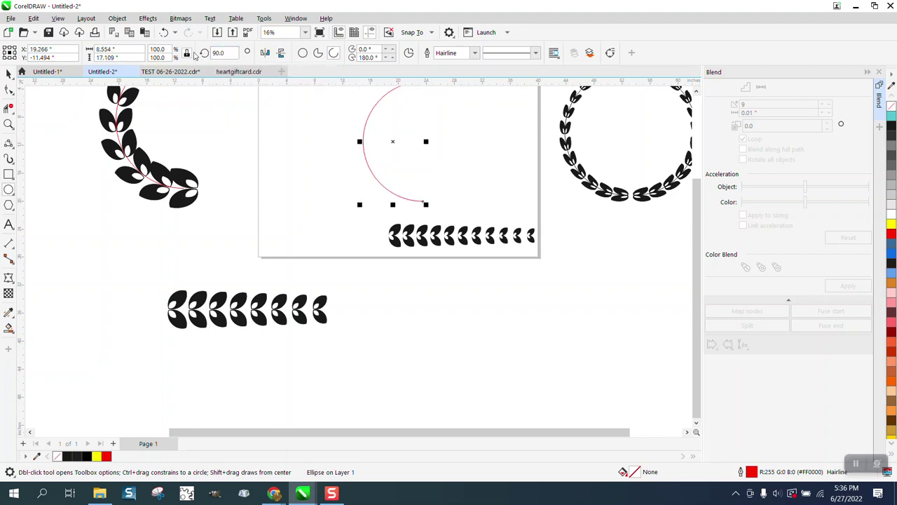
left_click_drag(398, 145, 339, 158)
Make the semicircle arc's outline black at 8.0 pt, then select the 11-leaf group
right_click(892, 129)
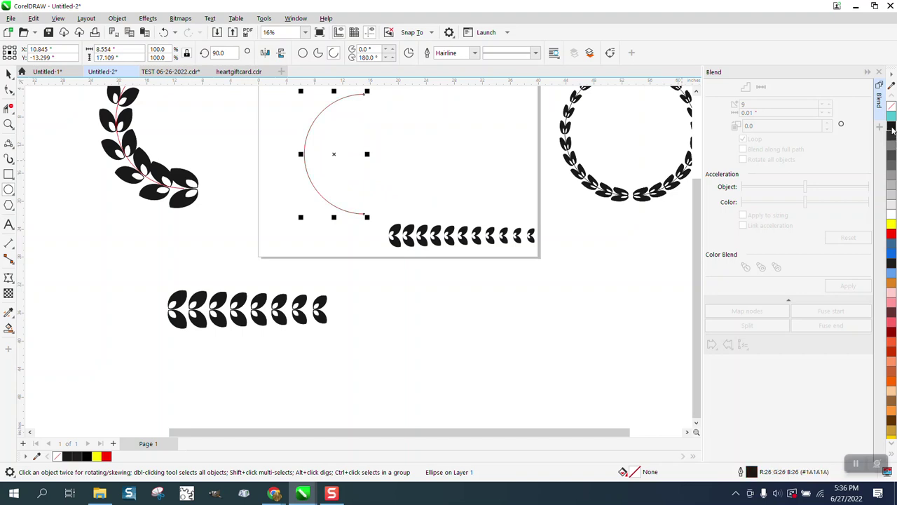
left_click(476, 53)
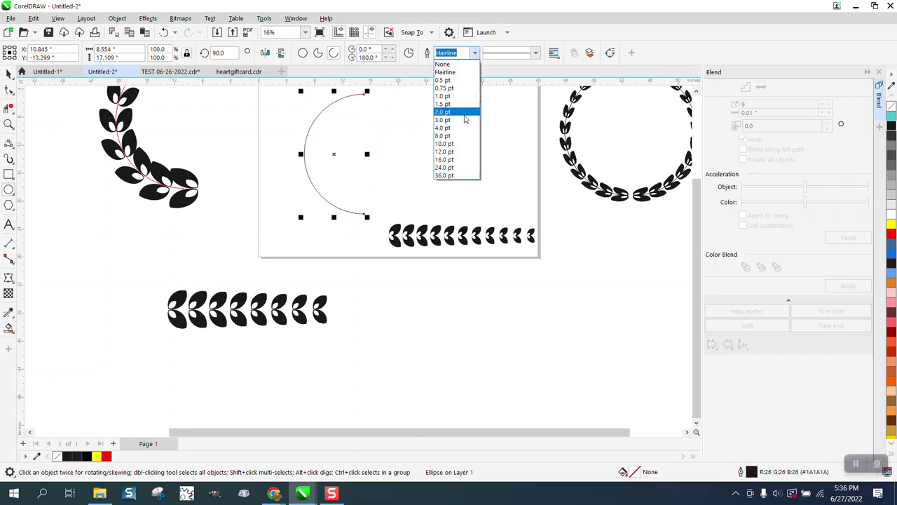
left_click(449, 120)
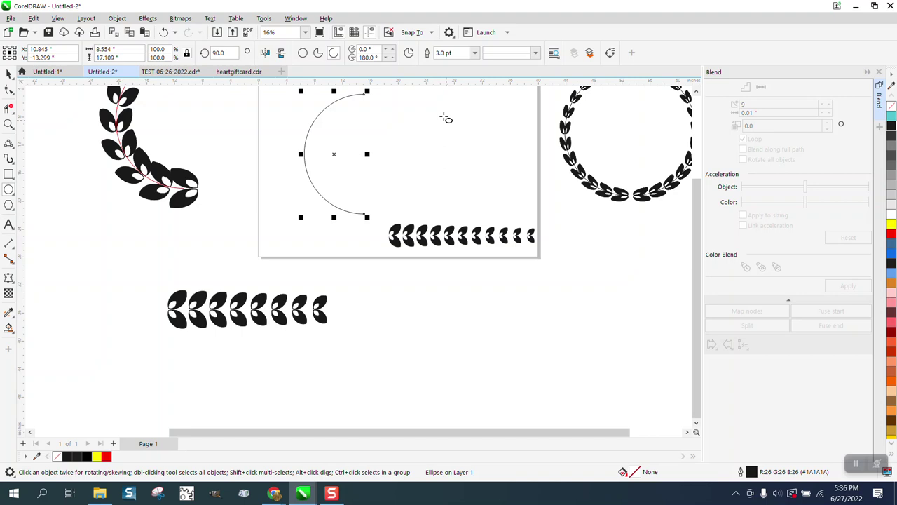
left_click(475, 53)
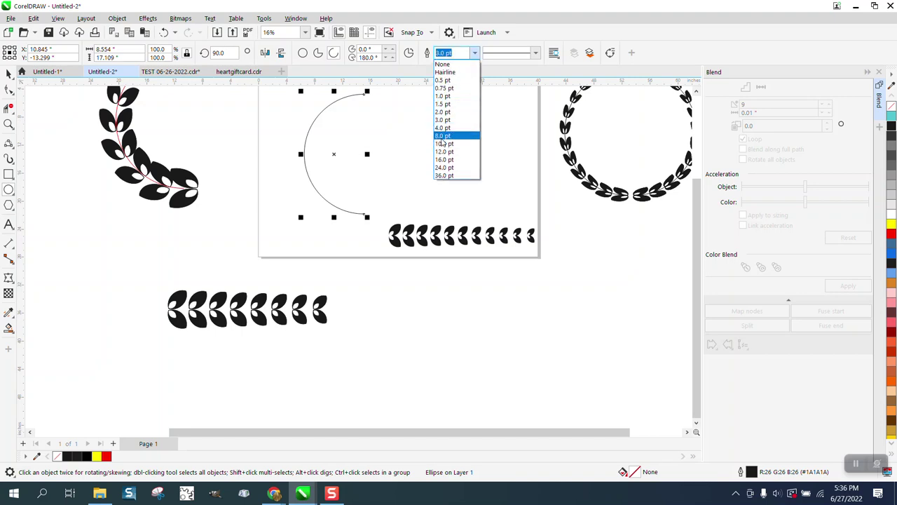
left_click(441, 138)
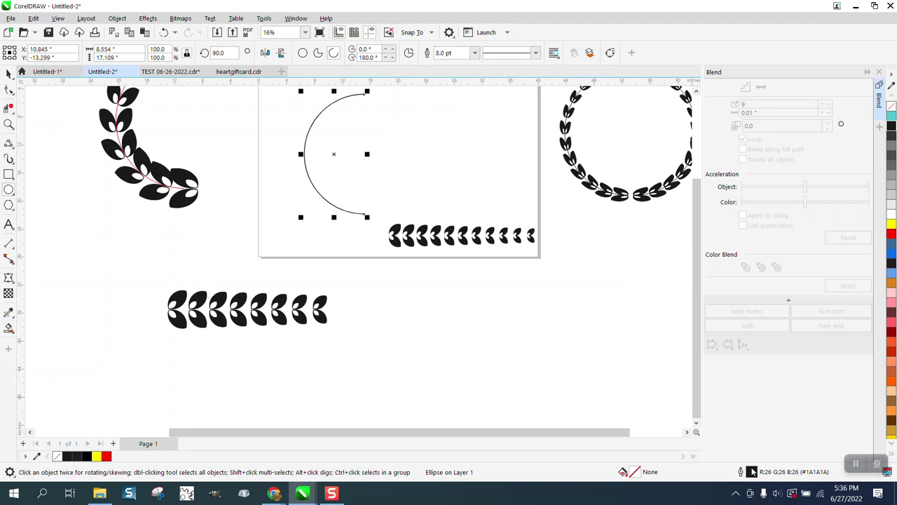
double_click(751, 472)
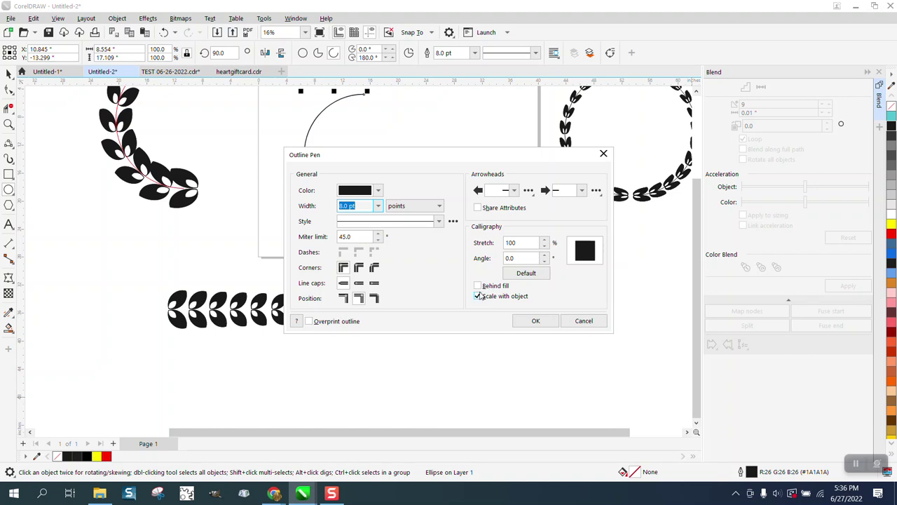
left_click(536, 320)
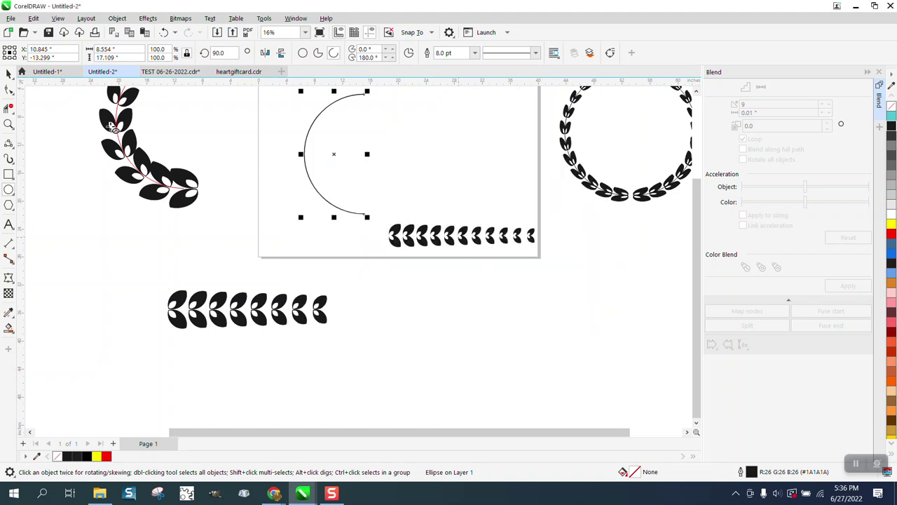
left_click(10, 72)
left_click(454, 231)
Move the leaf group beside the arc and save it as an Artistic Media brush named 'leafs2'
left_click_drag(465, 232, 450, 148)
left_click(17, 166)
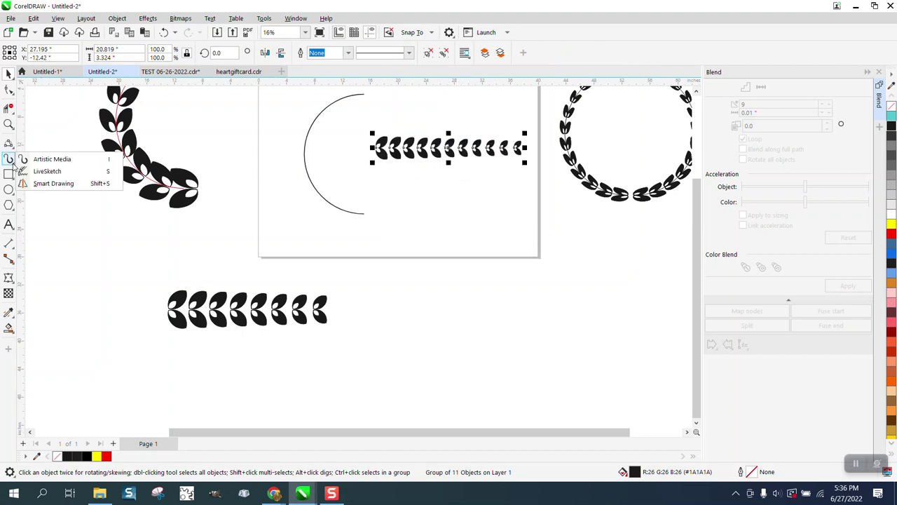
left_click(42, 157)
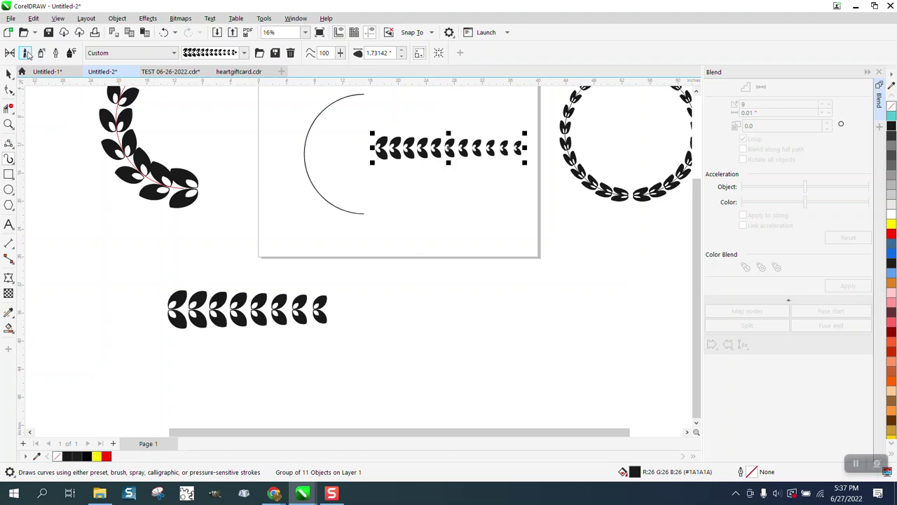
left_click(275, 54)
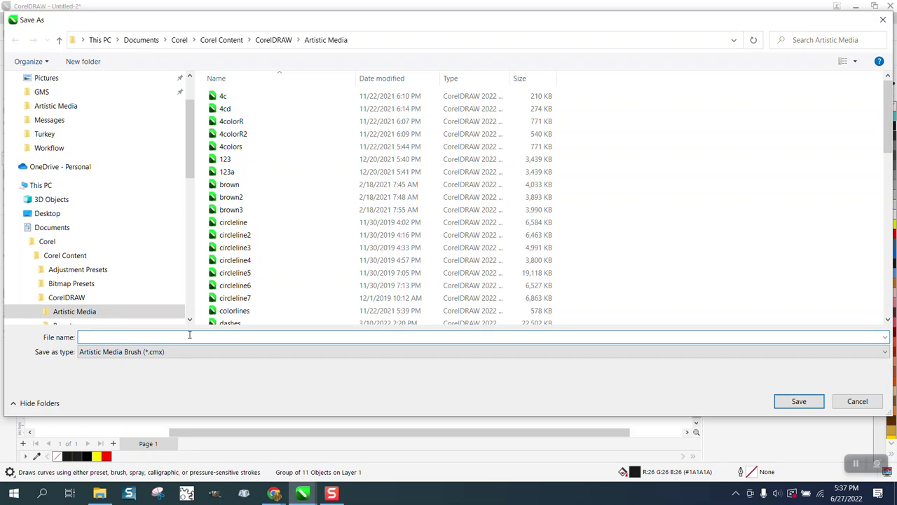
type("lea")
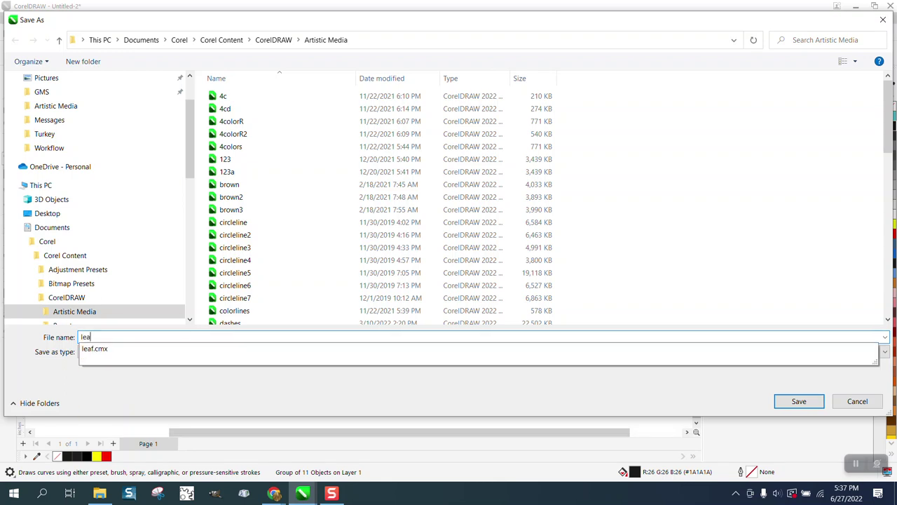
type("fs")
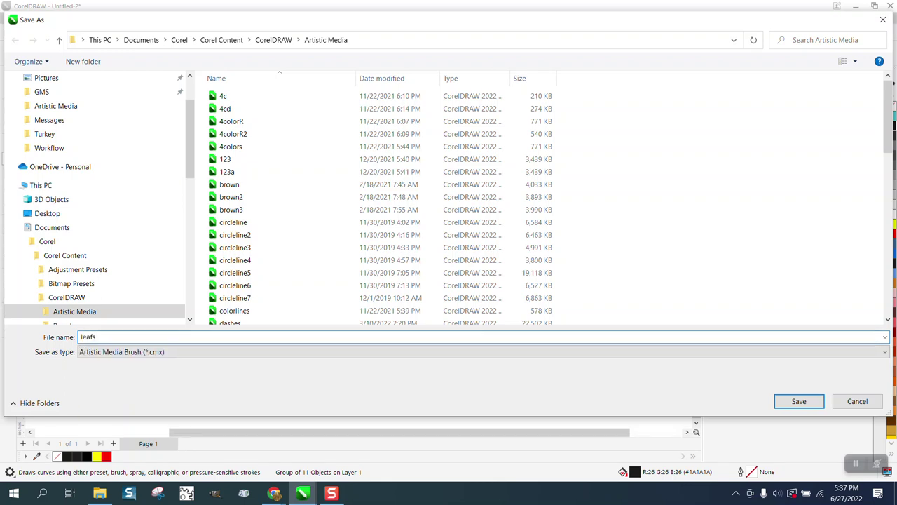
type("2")
left_click(792, 399)
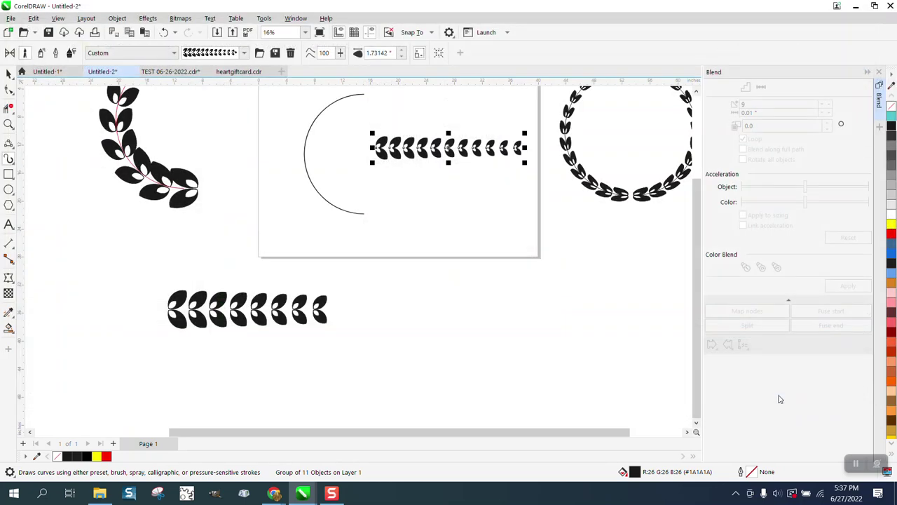
Apply the custom leaf brush stroke along the semicircle arc with the Artistic Media tool
left_click(14, 166)
left_click(41, 159)
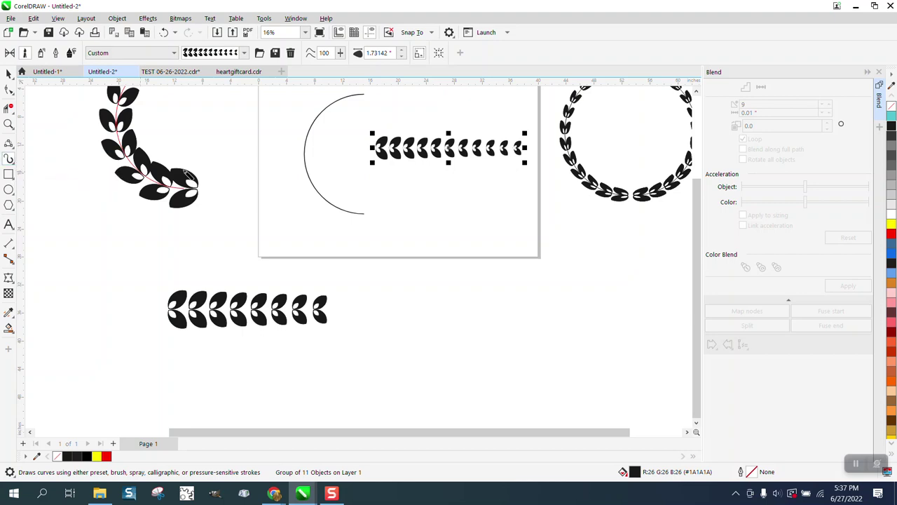
left_click(307, 145)
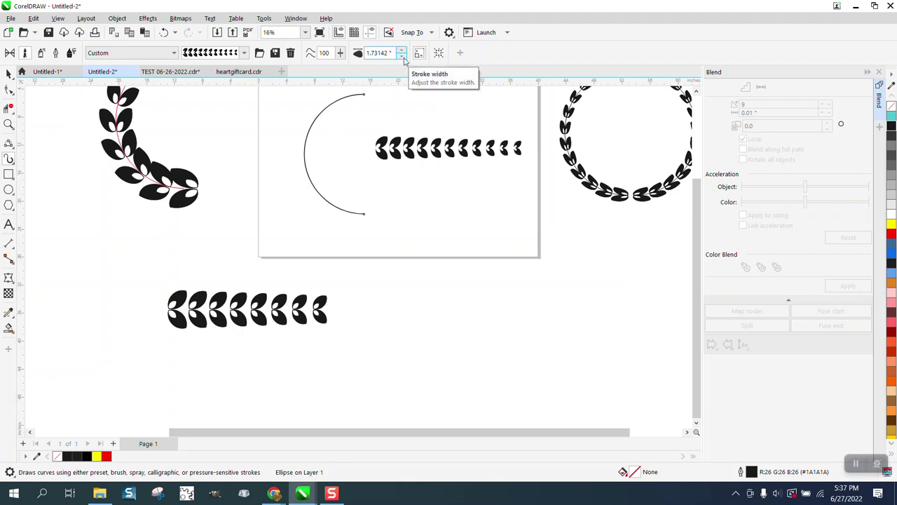
left_click(404, 59)
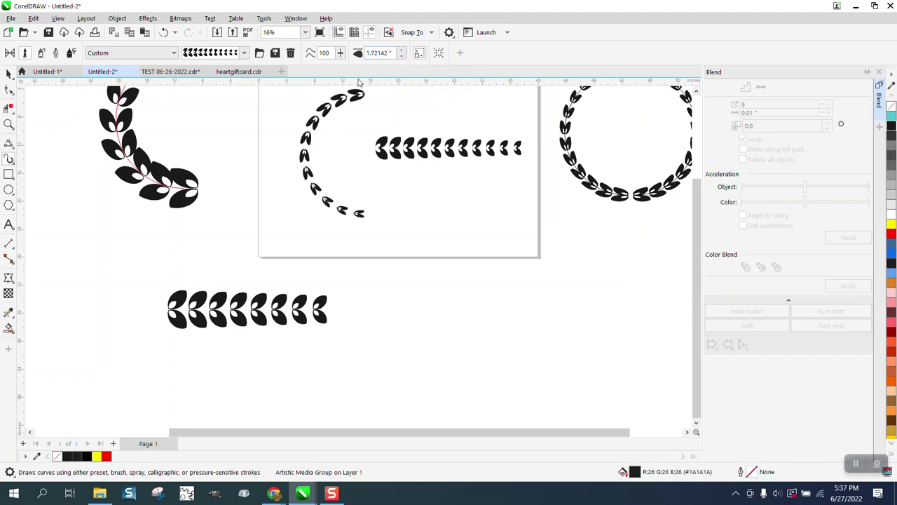
Undo and redo the leaf stroke, then select the leaf arc for the Object menu
left_click(163, 32)
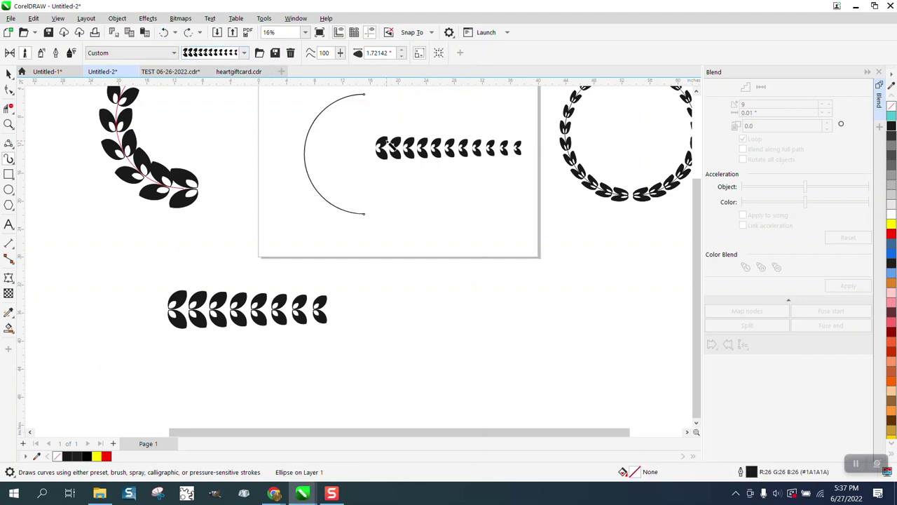
left_click(9, 73)
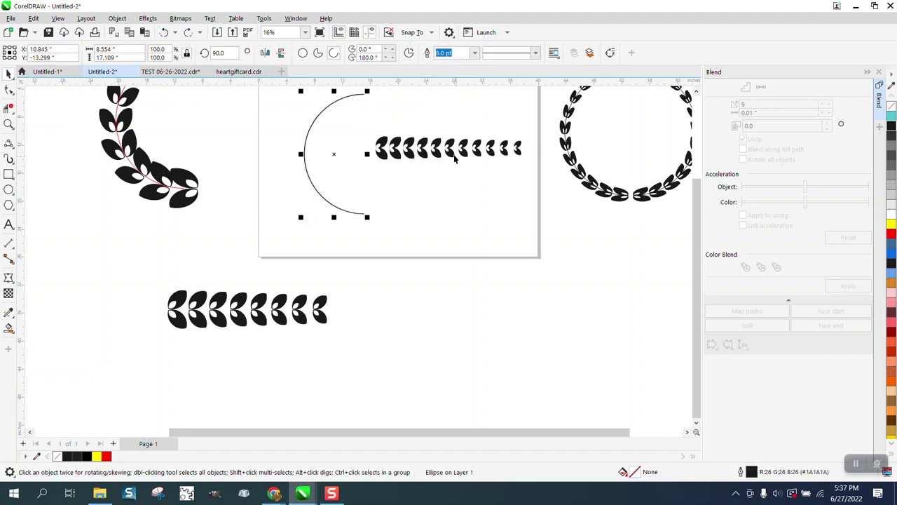
left_click(188, 32)
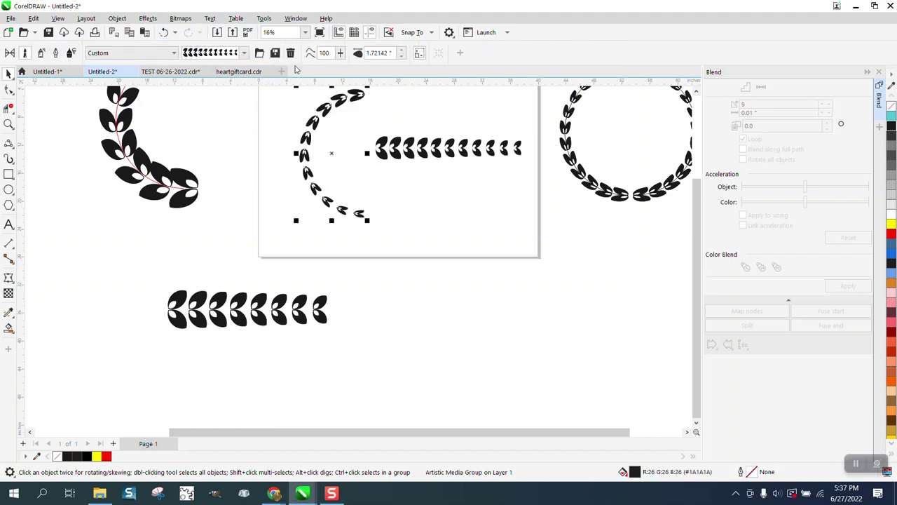
left_click(281, 116)
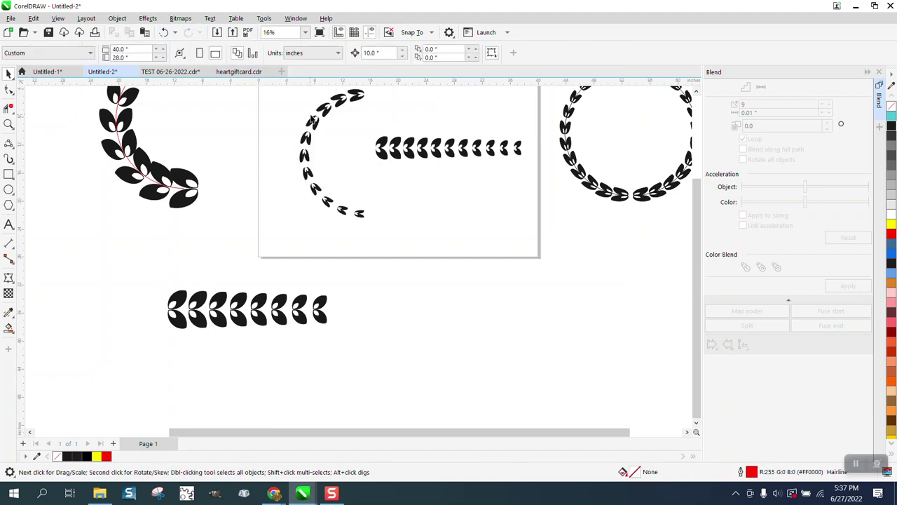
left_click(316, 123)
left_click(117, 19)
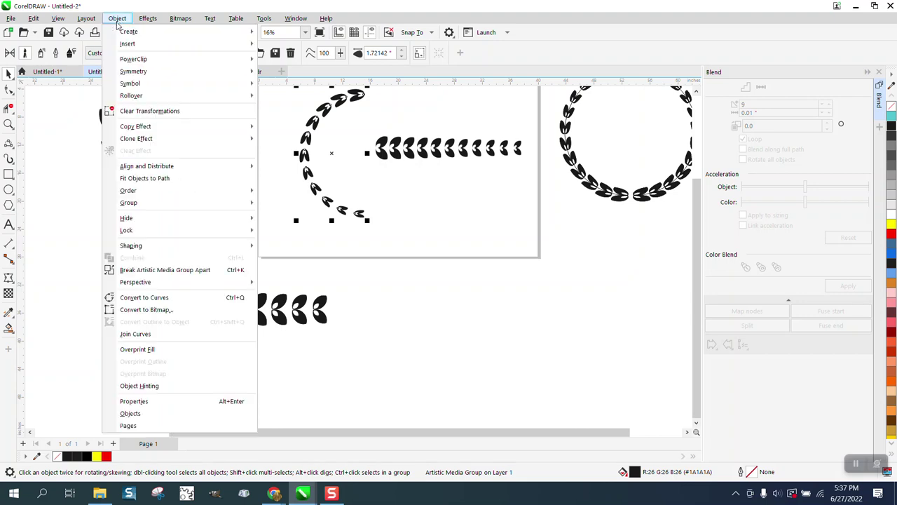
Break the leaf arc's Artistic Media group apart and move the straight leaf row aside to the right
left_click(175, 271)
scroll(286, 197, "down", 1)
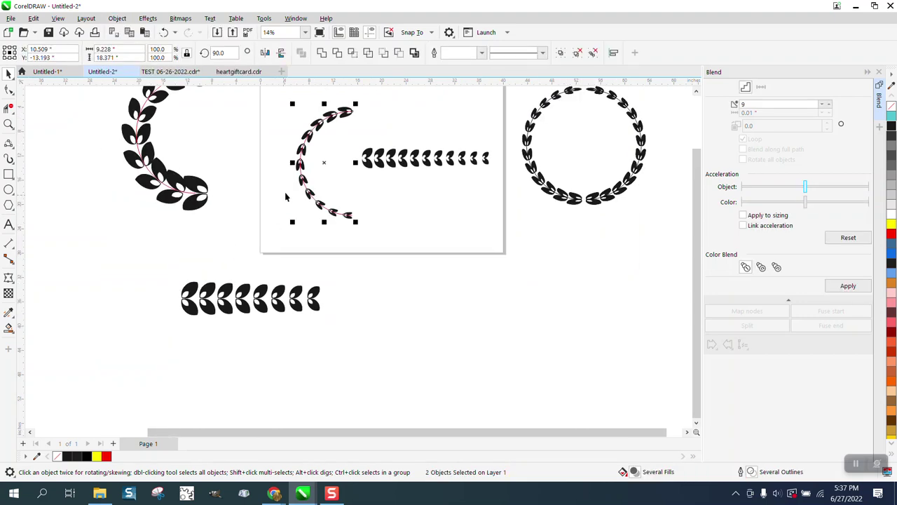
left_click_drag(403, 163, 456, 190)
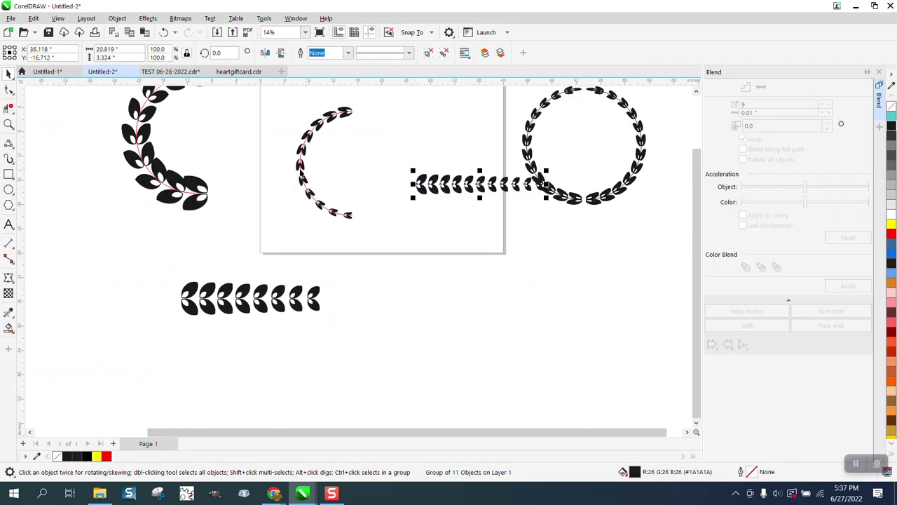
Zoom in on the arc's last leaf and pick the stem arc with the Shape tool
left_click(8, 124)
left_click(426, 261)
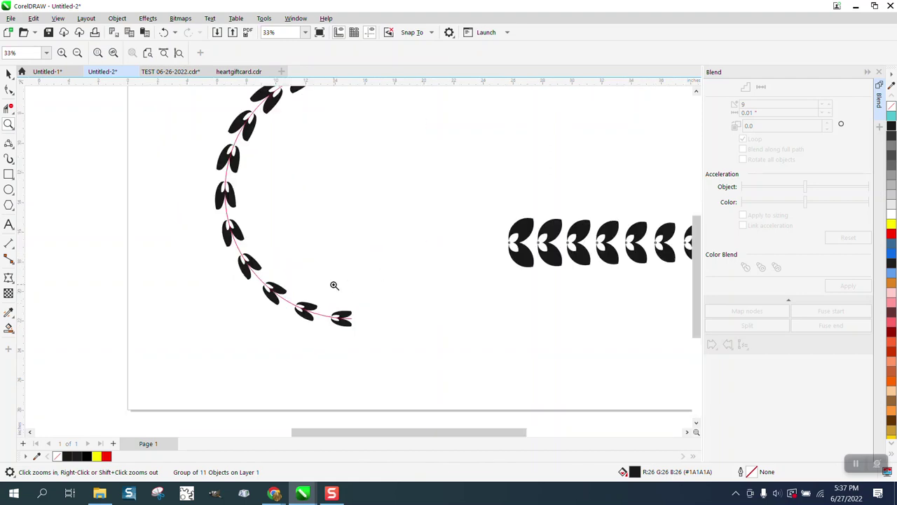
left_click_drag(330, 308, 391, 343)
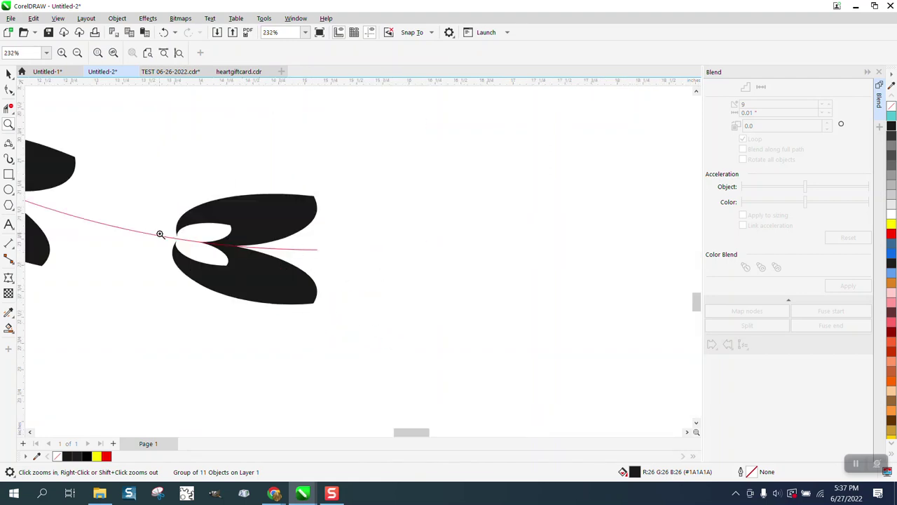
left_click(9, 90)
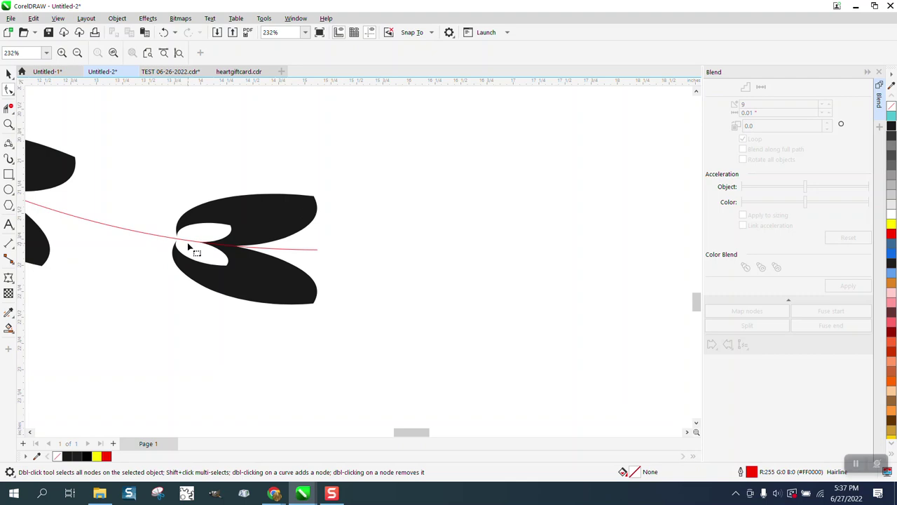
left_click(190, 243)
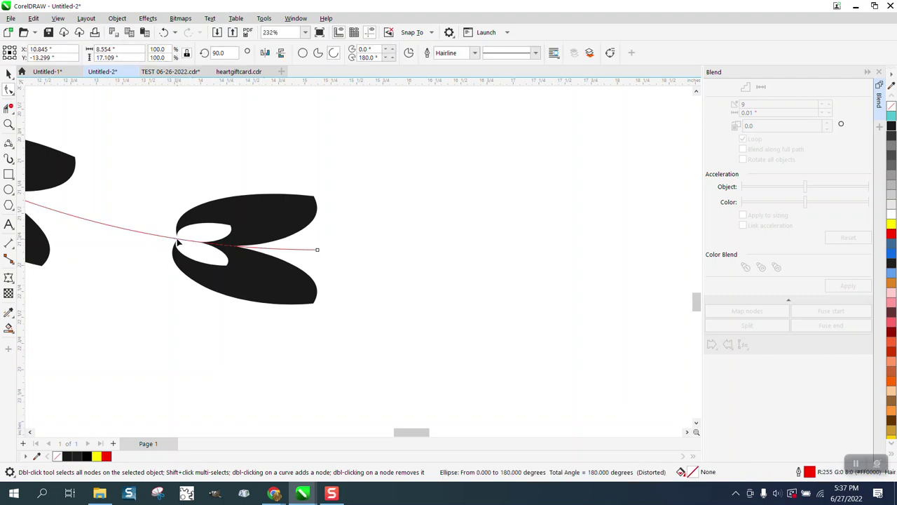
Convert the stem arc to curves and trim its end at the last leaf
left_click(120, 20)
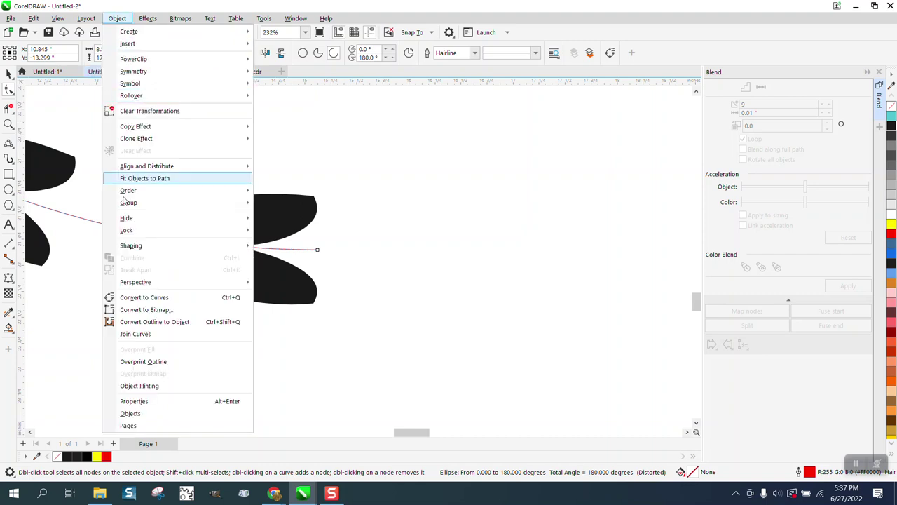
left_click(140, 298)
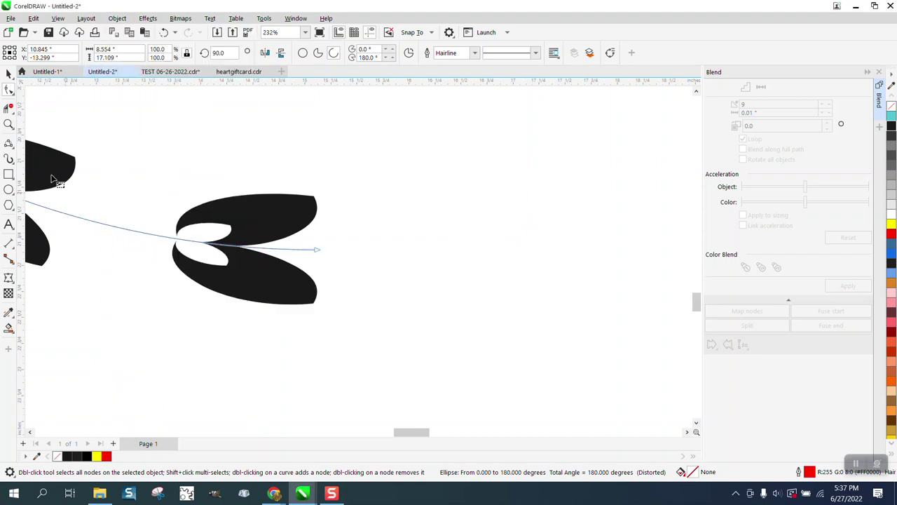
double_click(176, 240)
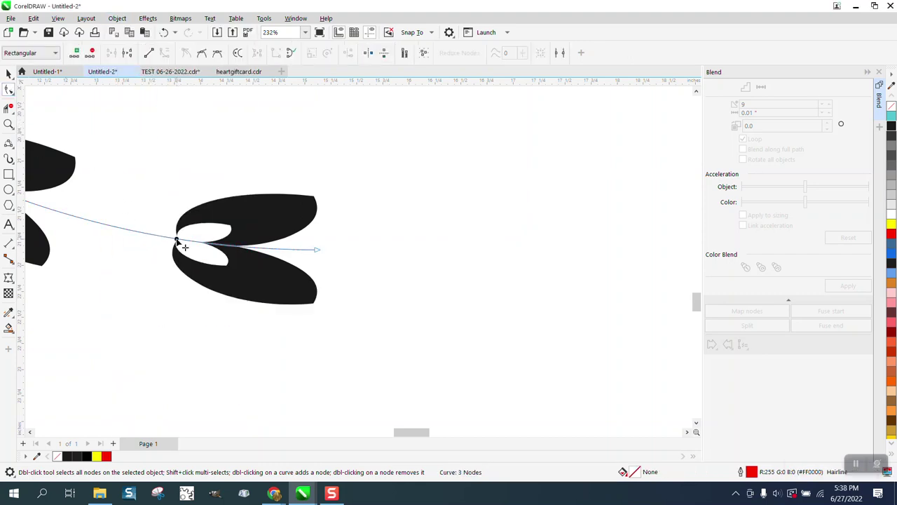
double_click(318, 251)
Give the stem curve a 4 pt black outline and a black fill
scroll(337, 263, "down", 2)
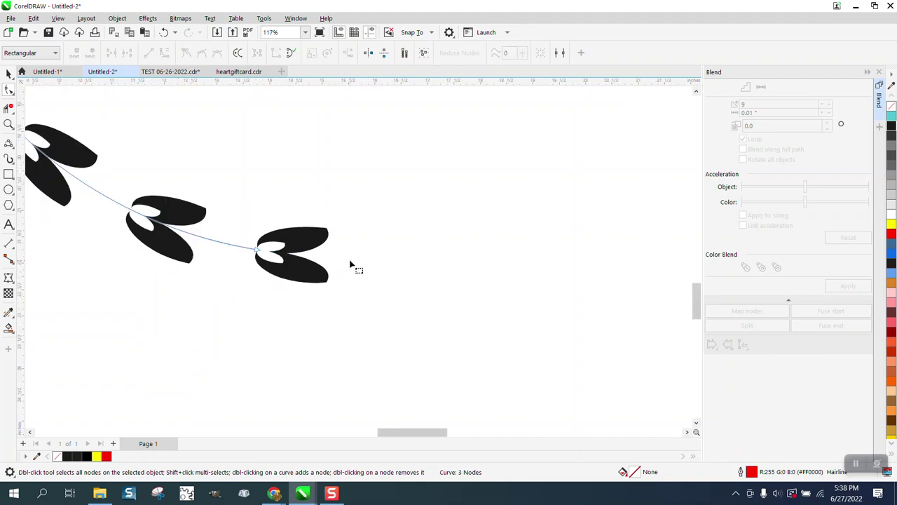
left_click(8, 73)
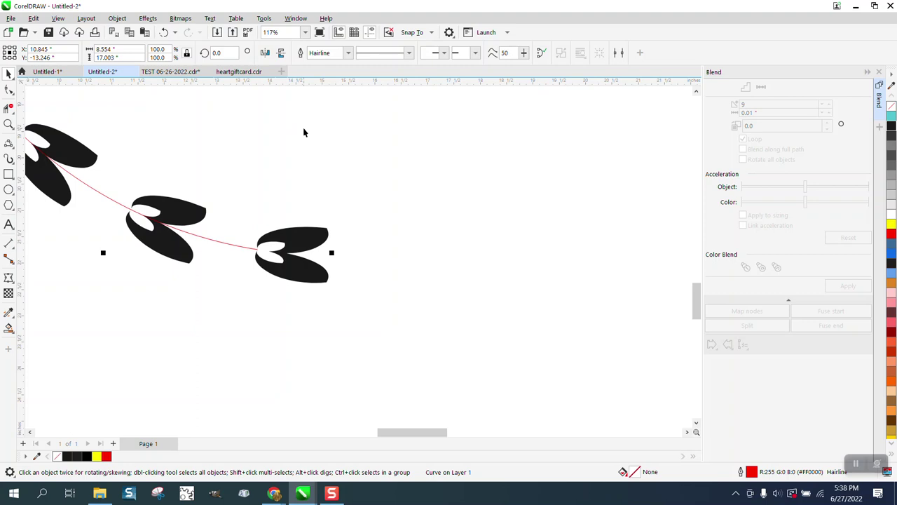
scroll(343, 166, "down", 1)
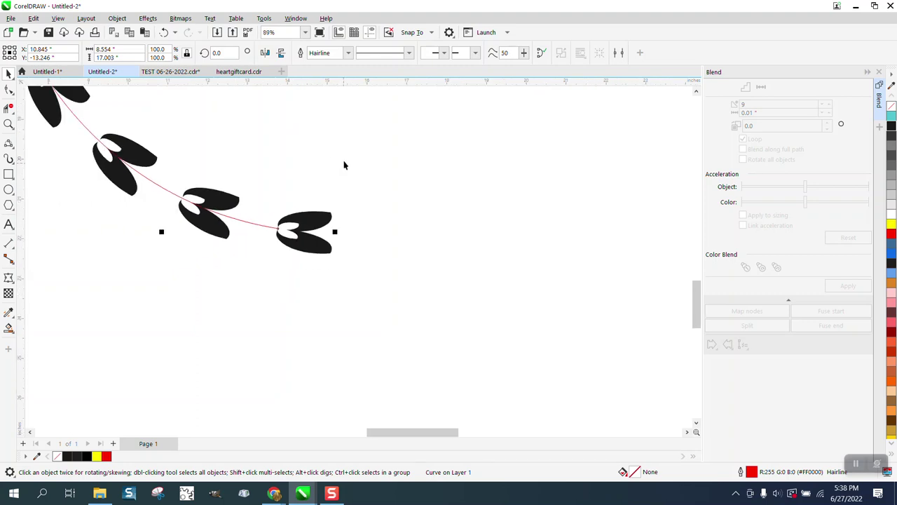
left_click(347, 53)
left_click(326, 128)
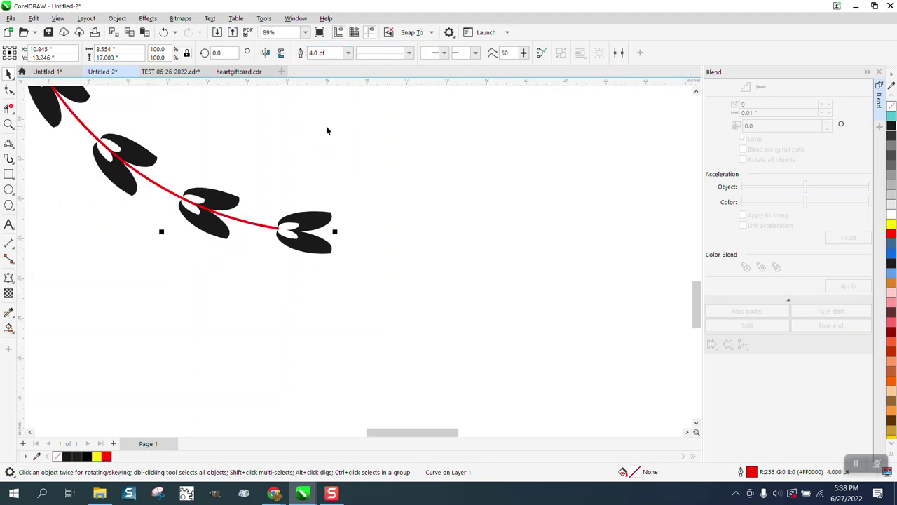
left_click(892, 125)
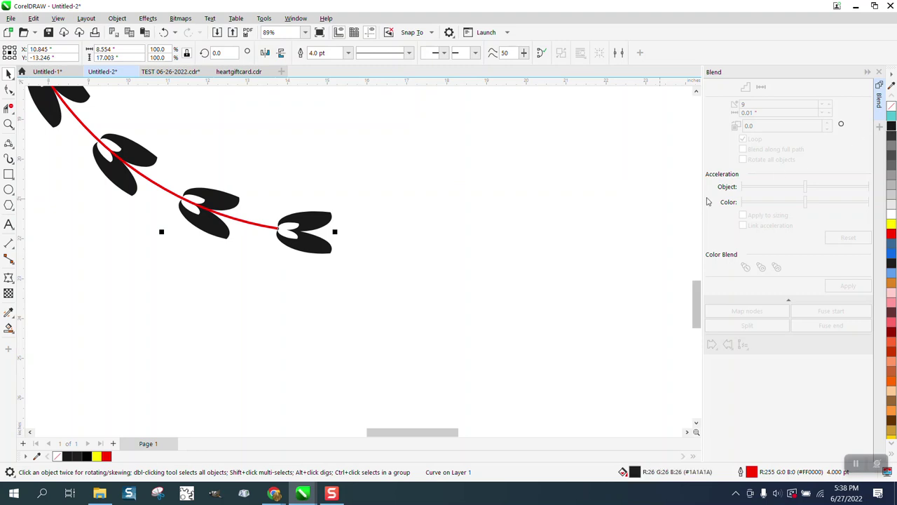
right_click(892, 126)
scroll(538, 261, "down", 5)
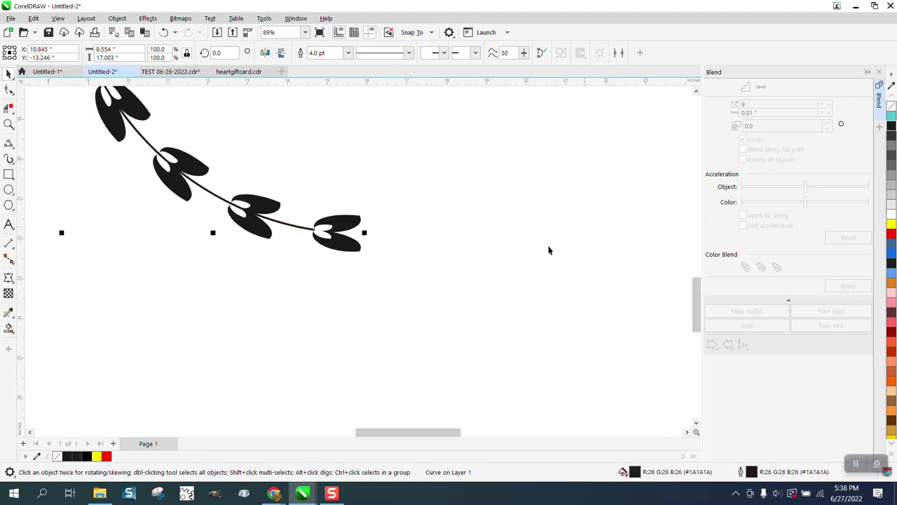
scroll(539, 262, "down", 1)
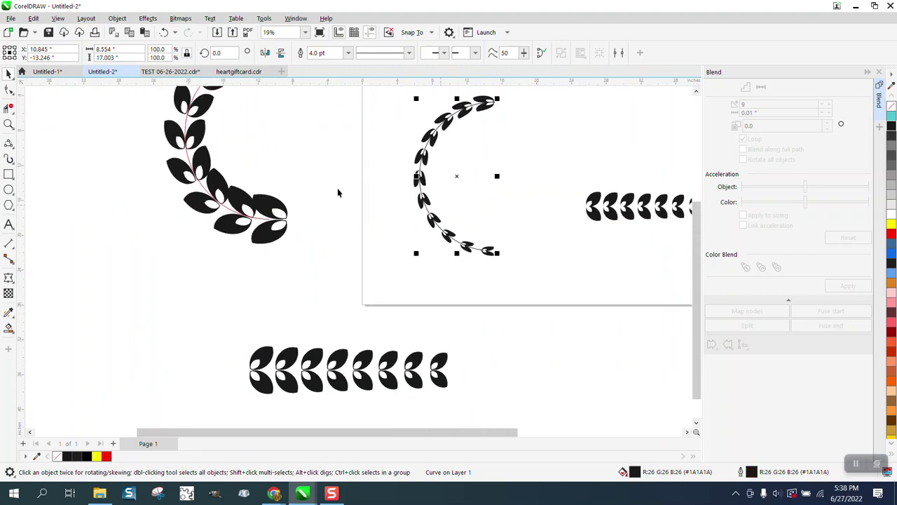
Flip the stem and leaf arc vertically and move the straight leaf row below the page
scroll(456, 100, "down", 1)
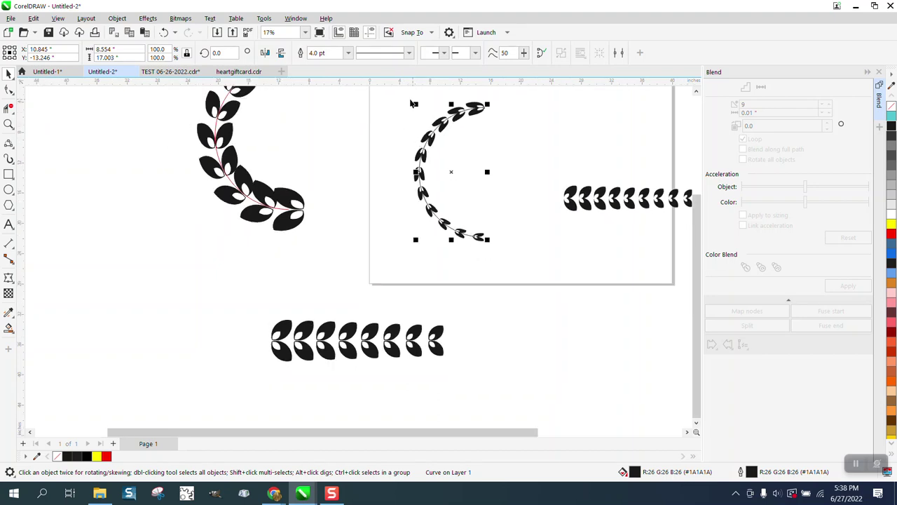
left_click_drag(409, 94, 523, 270)
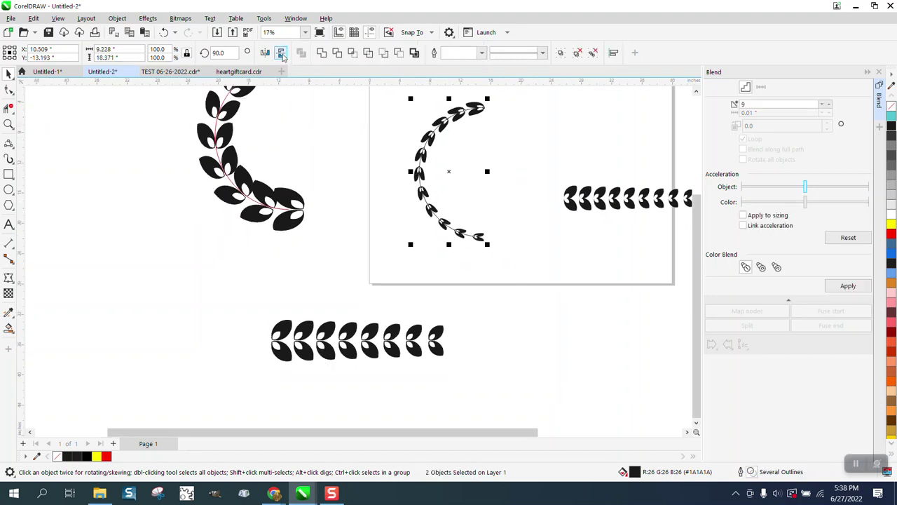
left_click(282, 53)
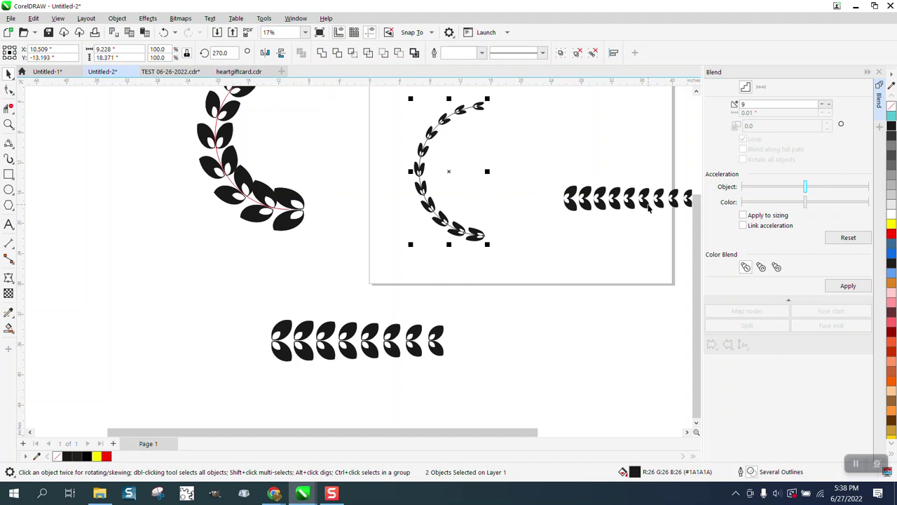
left_click_drag(649, 203, 646, 327)
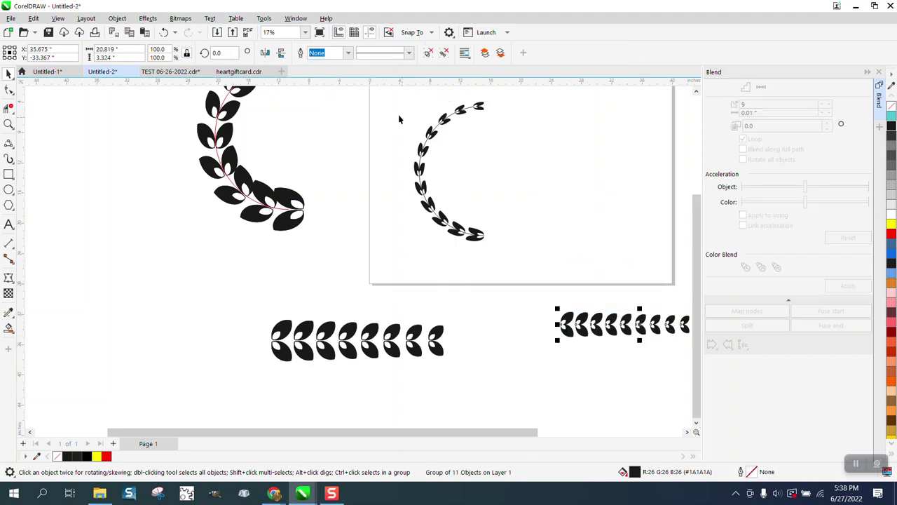
Mirror a copy of the leaf arc to close the circle and group both halves
left_click(489, 232)
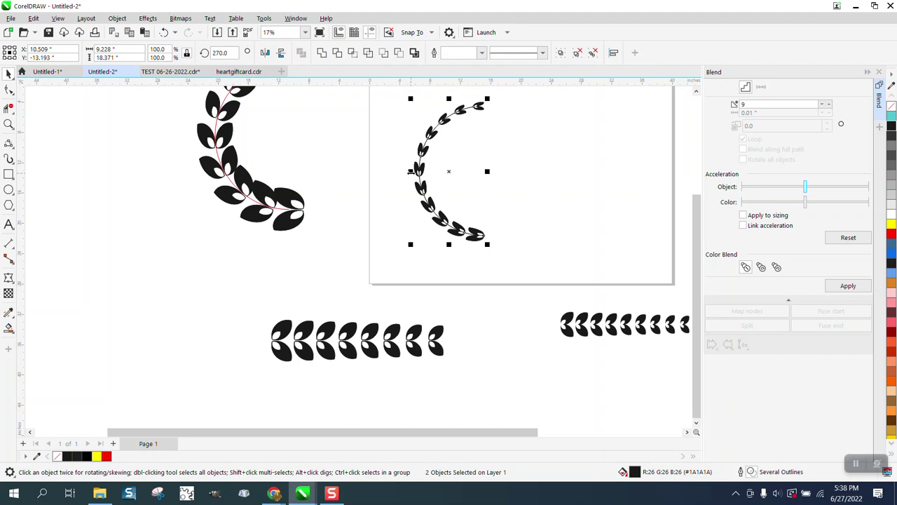
left_click_drag(411, 171, 502, 172)
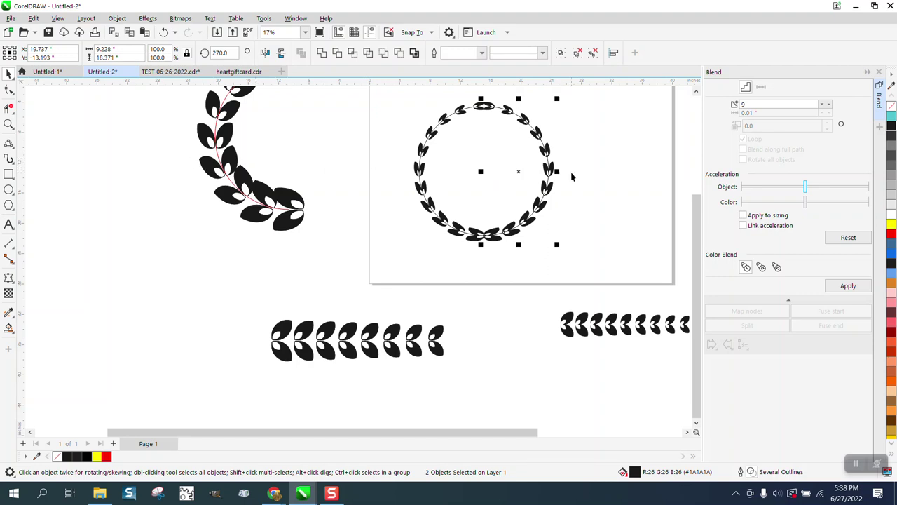
key("ctrl+g")
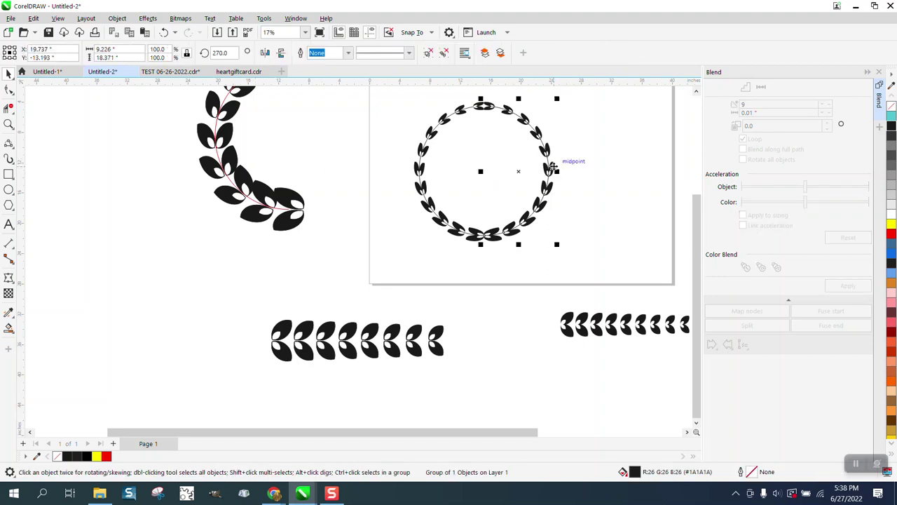
Select and deselect the finished circular wreath
left_click(667, 109)
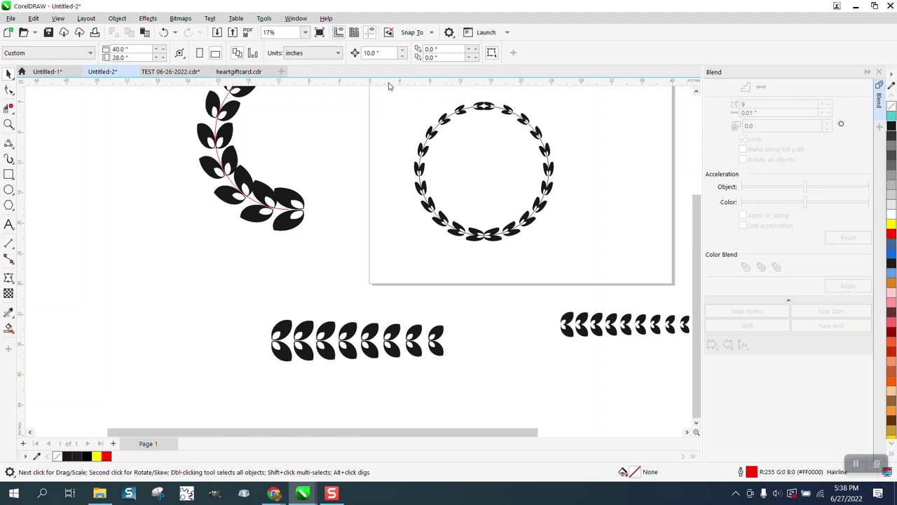
type("1")
left_click(550, 154)
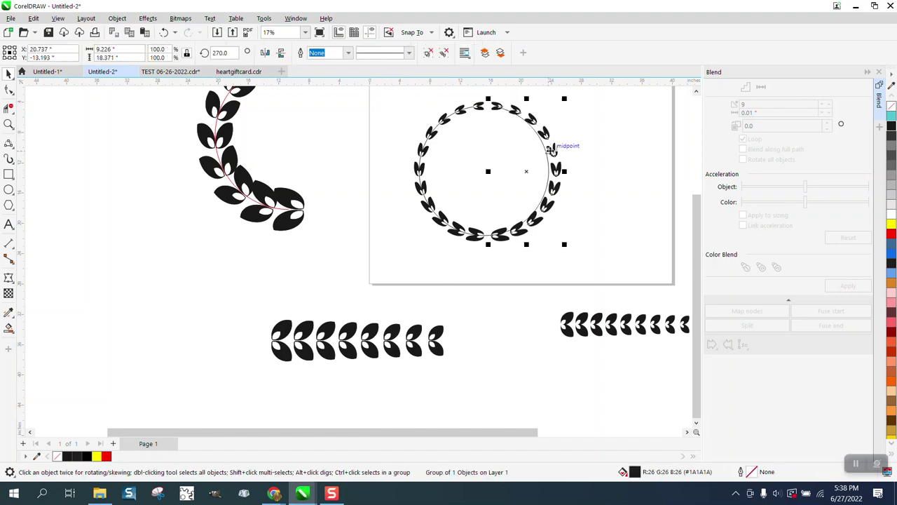
left_click(593, 202)
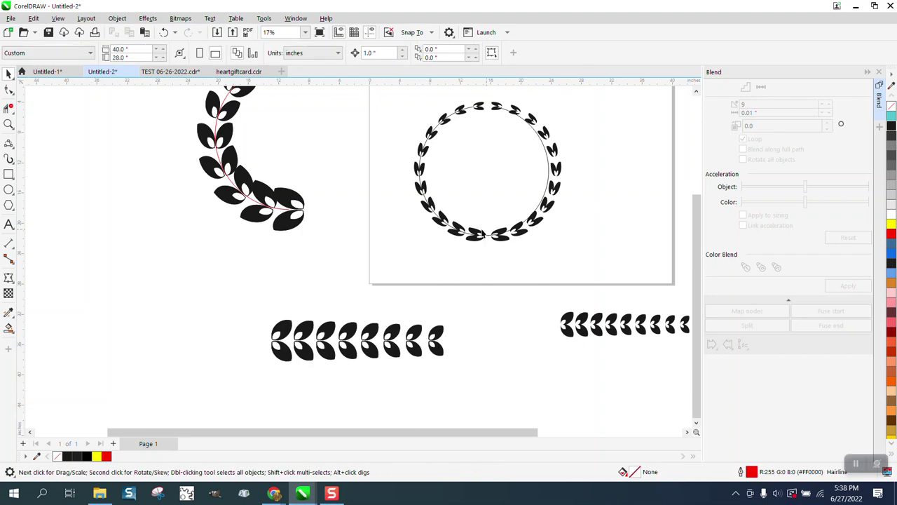
Zoom in on the wreath's bottom leaves and then on a single leaf
left_click(8, 125)
left_click_drag(440, 236, 513, 258)
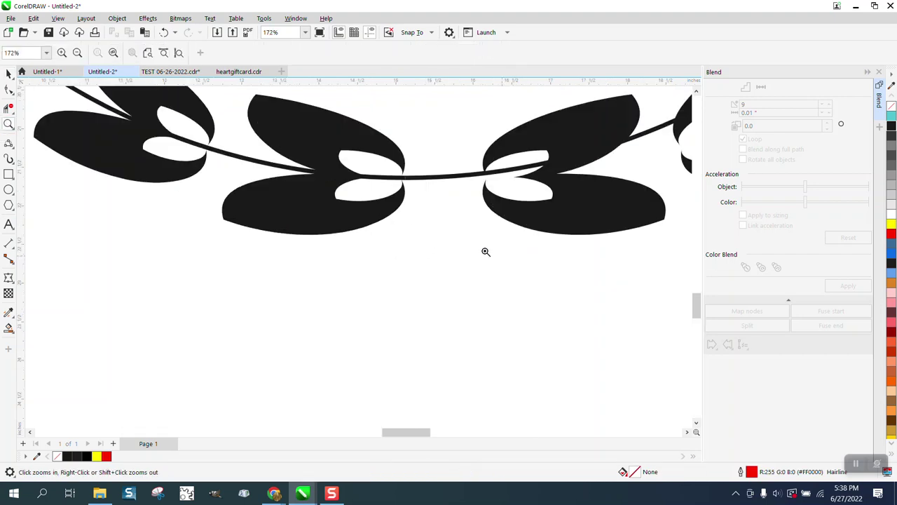
scroll(433, 172, "down", 3)
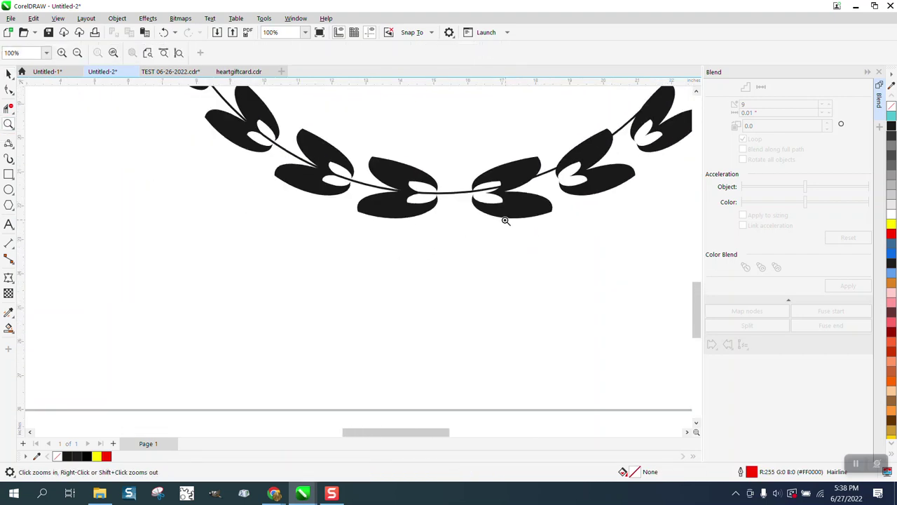
left_click_drag(354, 148, 391, 176)
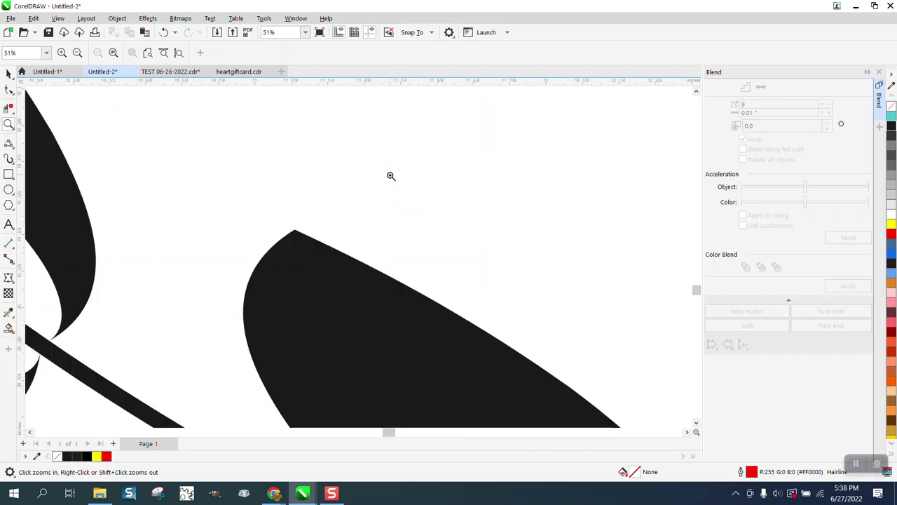
scroll(306, 202, "down", 6)
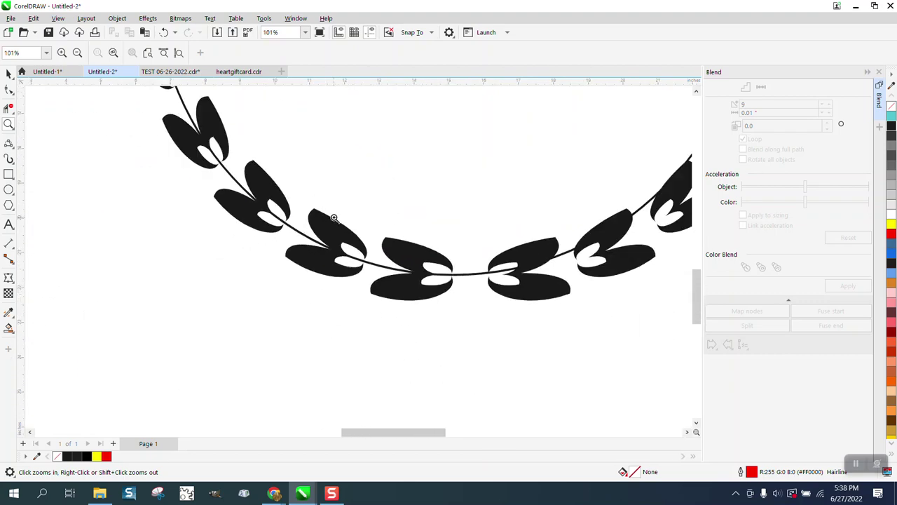
scroll(334, 223, "down", 3)
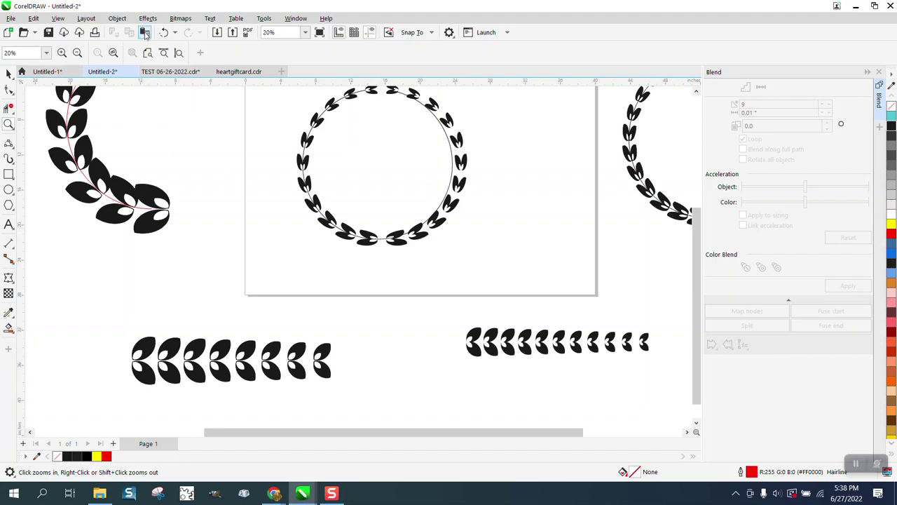
Undo the last change to the wreath
left_click(165, 33)
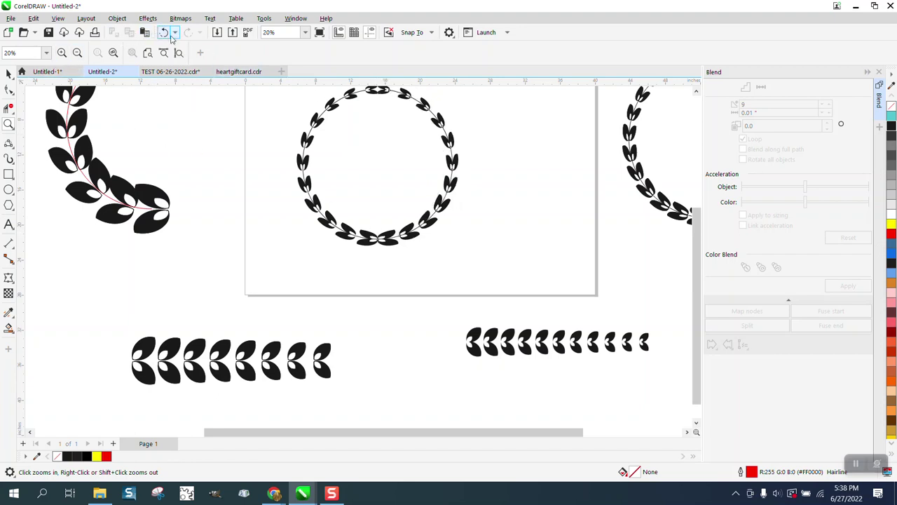
scroll(448, 129, "up", 10)
scroll(453, 186, "down", 10)
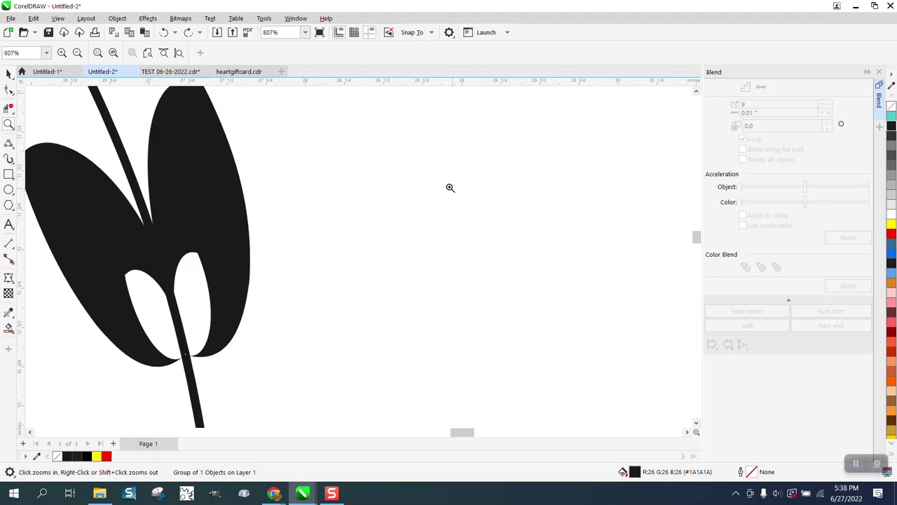
Group the wreath half's stem curve with its leaves and nudge the group 1 inch right
left_click(9, 74)
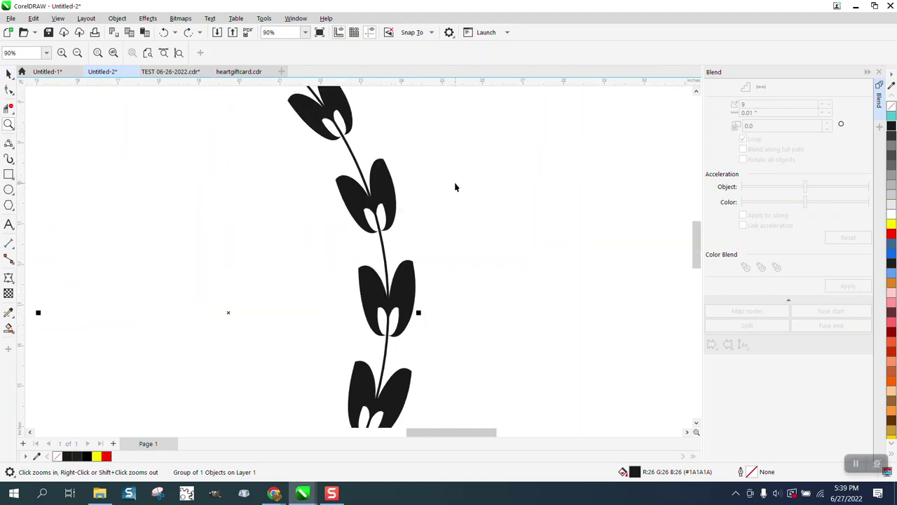
left_click(410, 186)
left_click(384, 184)
left_click(360, 170, "ctrl")
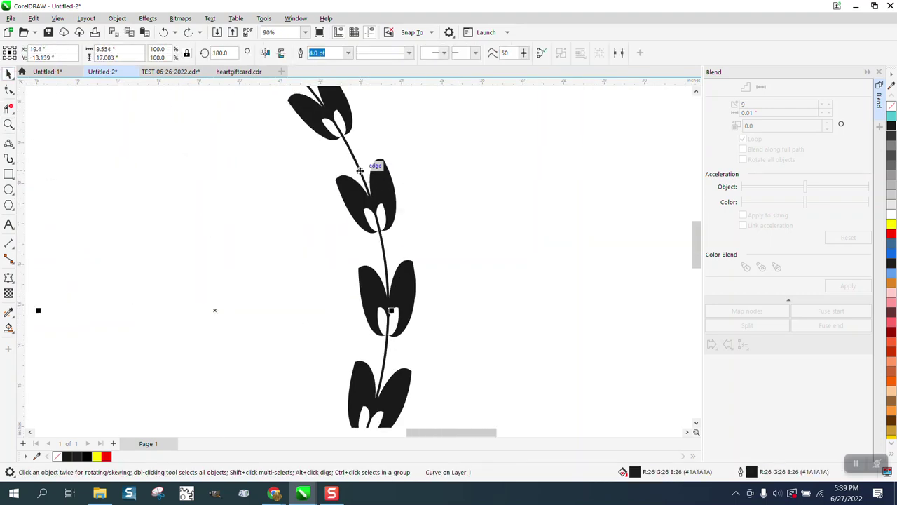
left_click(390, 177, "ctrl+shift")
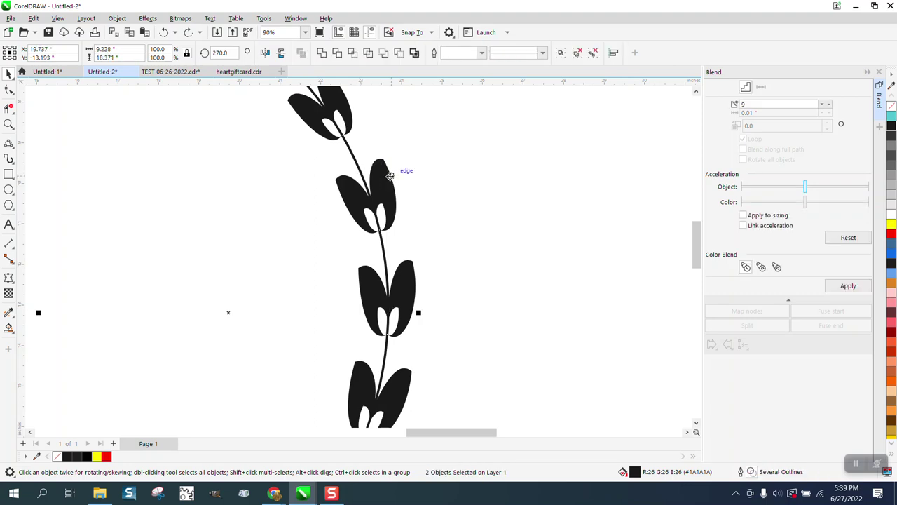
key("ctrl+g")
key("Right")
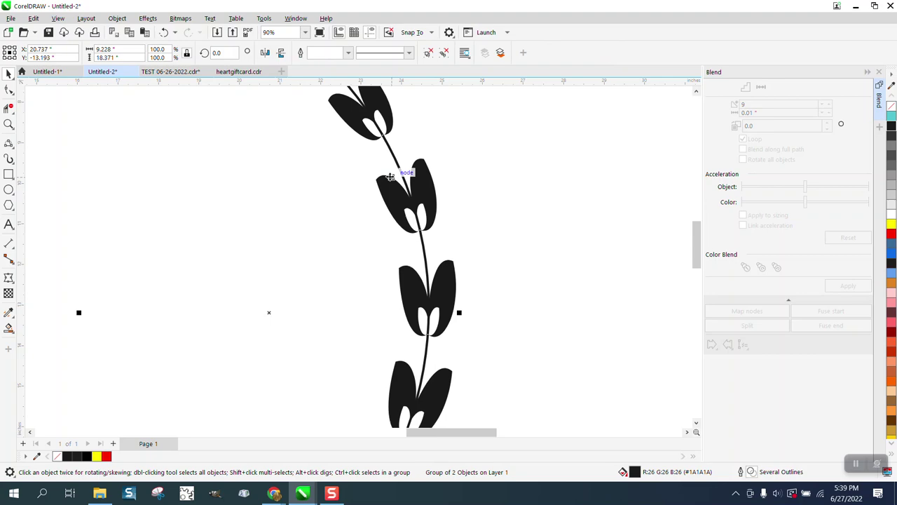
scroll(390, 176, "down", 4)
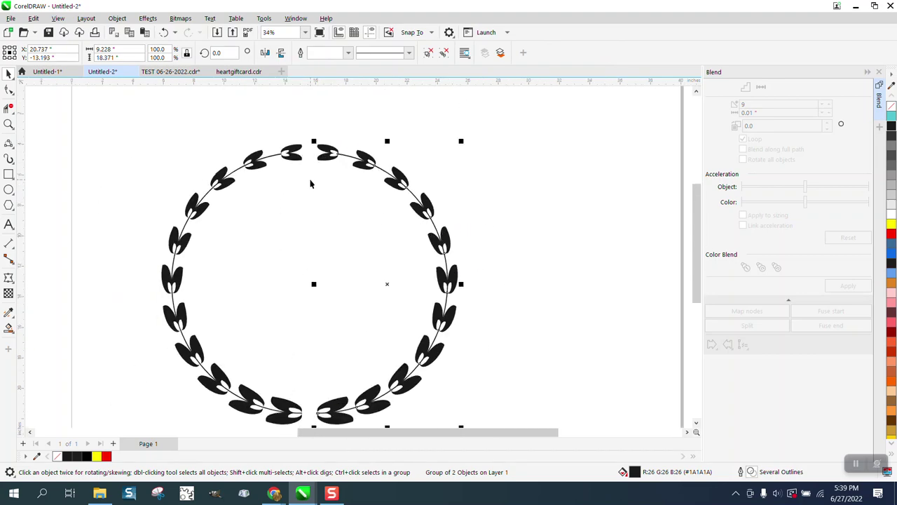
scroll(316, 180, "down", 2)
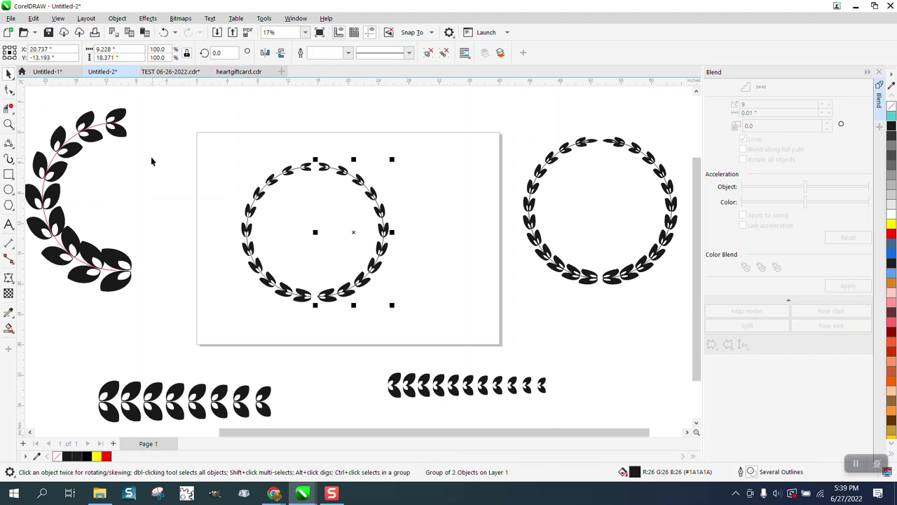
Undo repeatedly to revert the wreath back to the bare half-circle arc
left_click(164, 33)
left_click(164, 33)
left_click(164, 33)
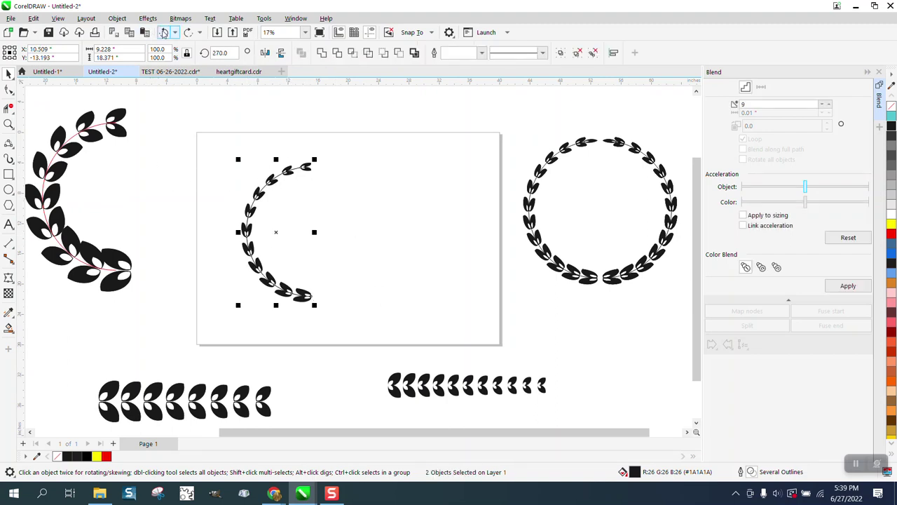
left_click(164, 33)
left_click(164, 33)
left_click(164, 33)
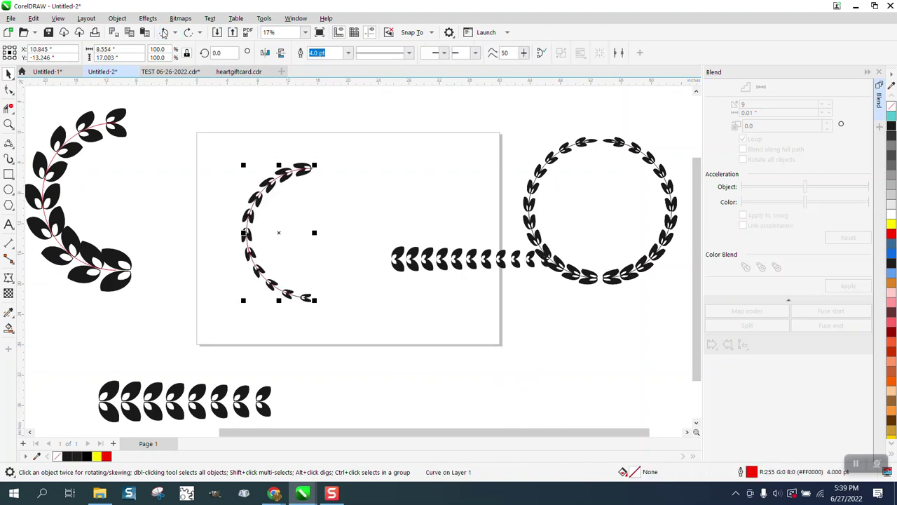
left_click(164, 33)
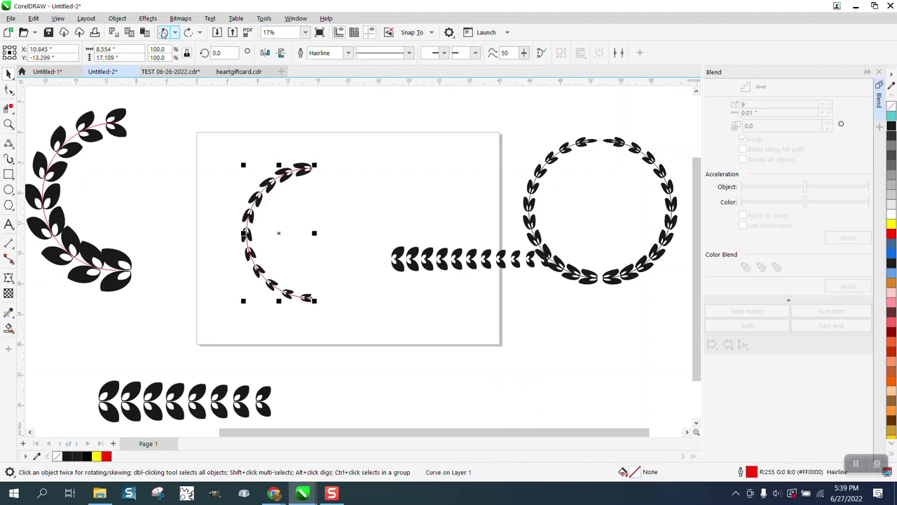
left_click(164, 33)
left_click(164, 33)
left_click(164, 33)
left_click(164, 33)
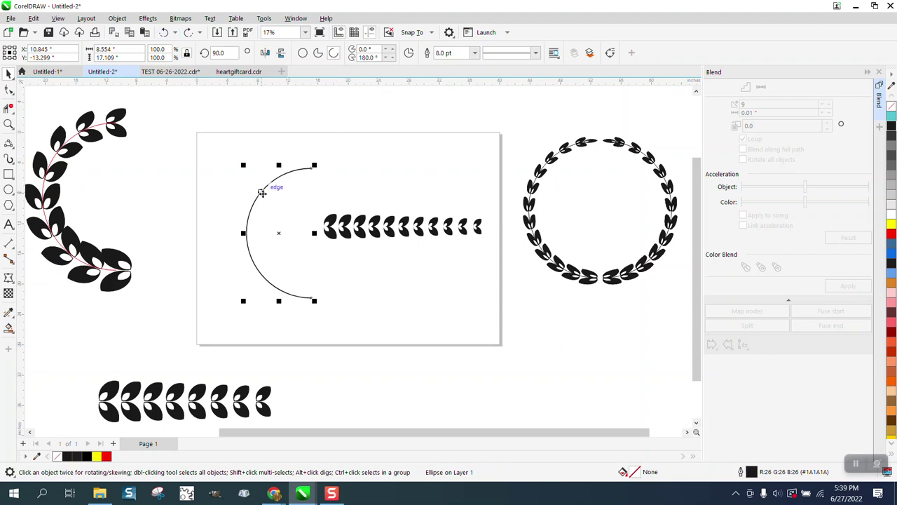
Move the leaf row to the page top, ungroup it, and drag its first and last leaves down
left_click(362, 184)
left_click(335, 222)
left_click_drag(335, 221, 344, 154)
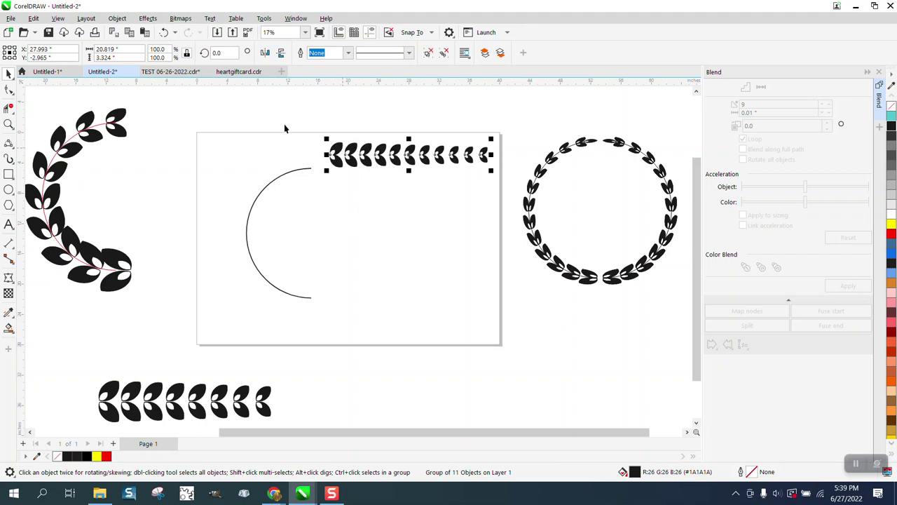
left_click(117, 18)
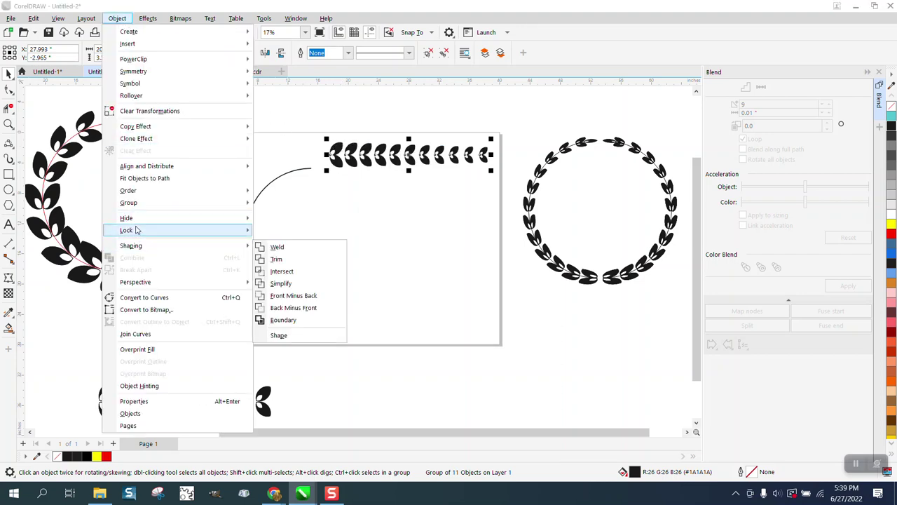
mouse_move(161, 203)
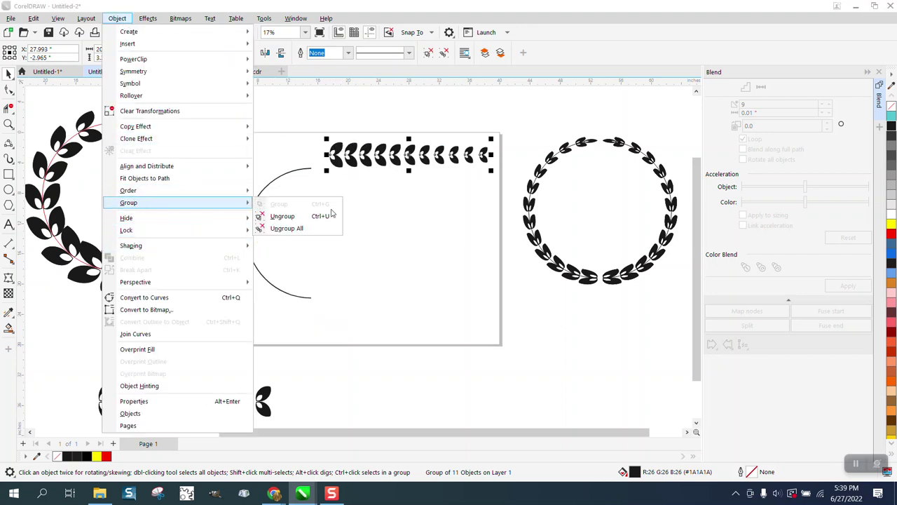
left_click(291, 218)
left_click_drag(340, 161, 337, 242)
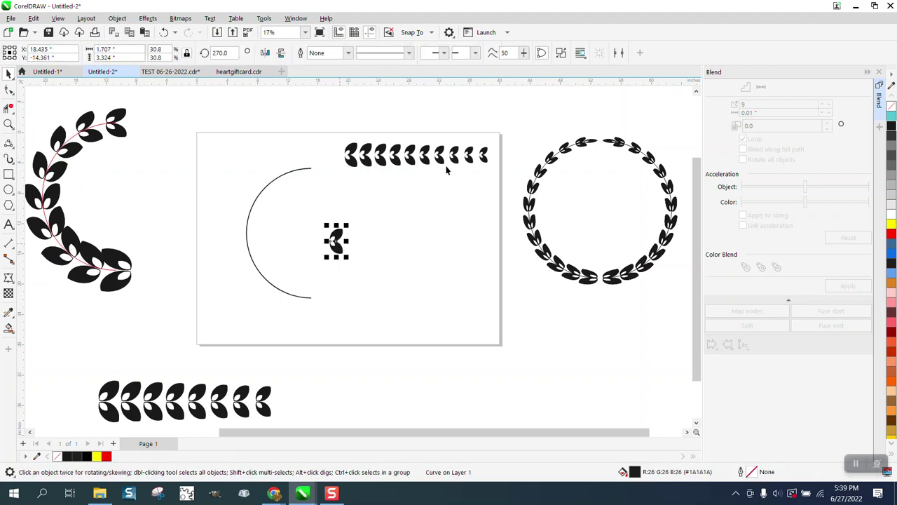
left_click_drag(486, 160, 482, 245)
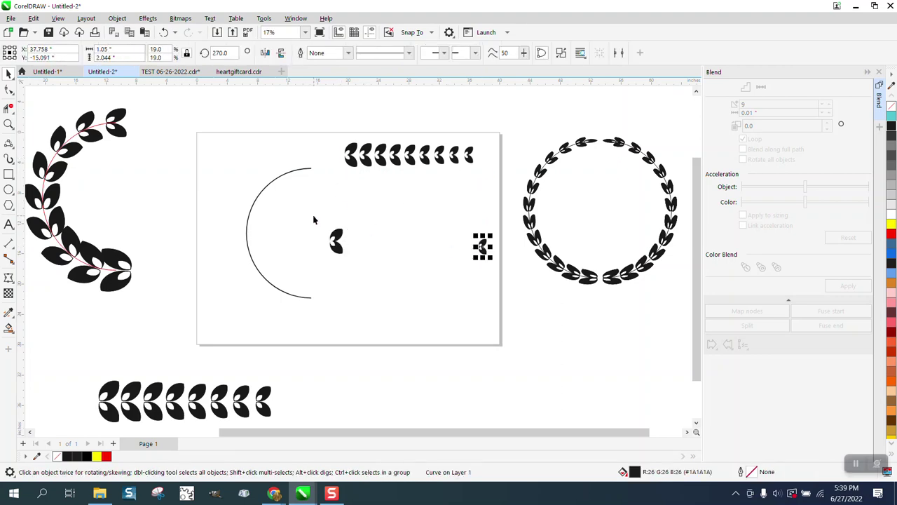
left_click_drag(316, 219, 533, 305)
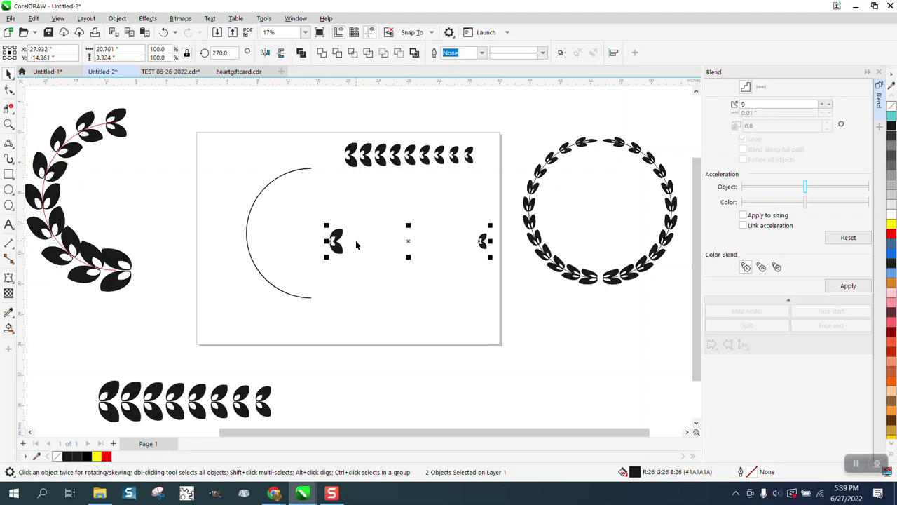
Move the half-circle arc left and blend the two separated leaves with 9 steps
left_click_drag(311, 215, 521, 276)
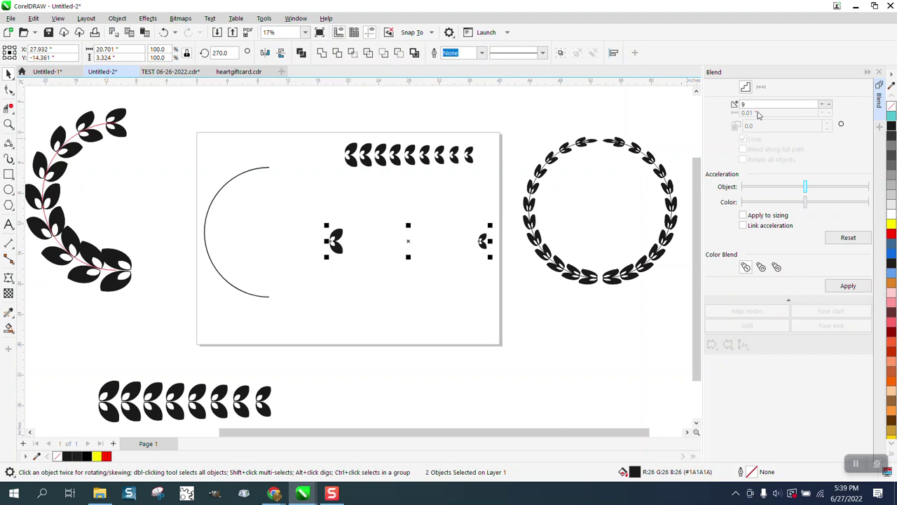
left_click(846, 287)
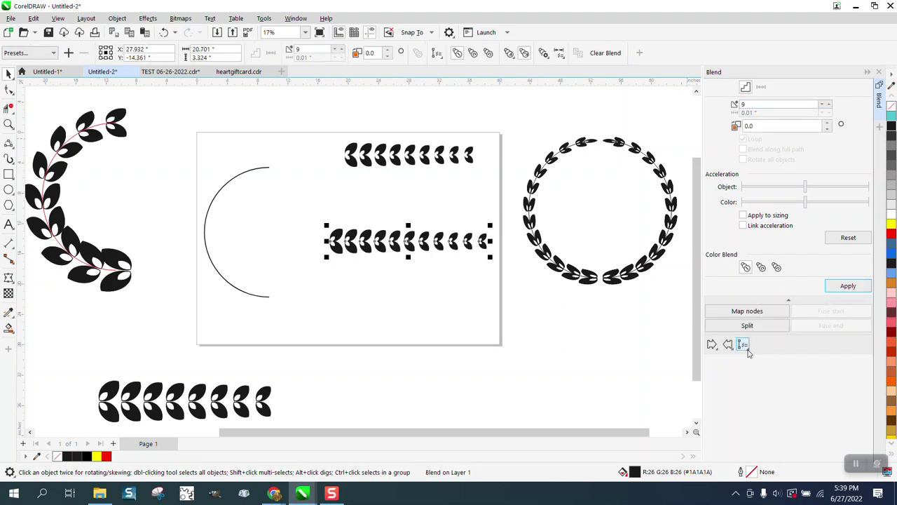
left_click(745, 349)
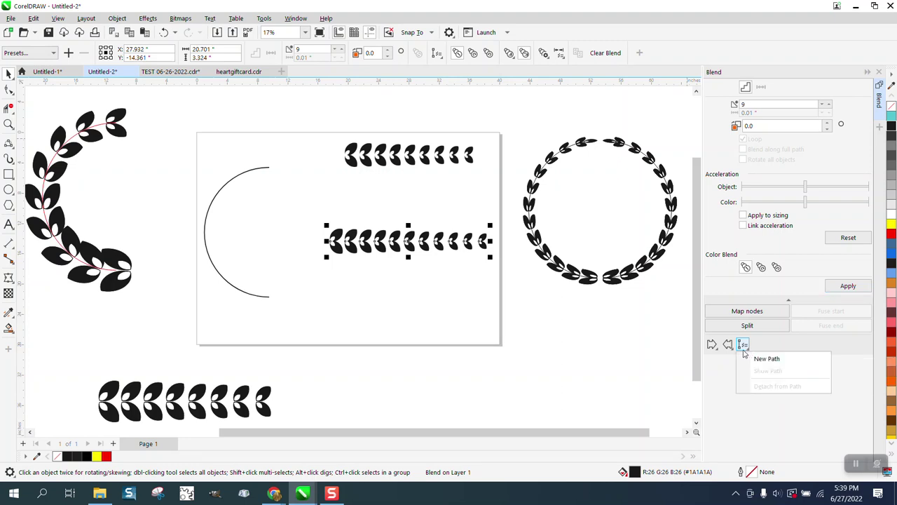
left_click(743, 346)
left_click(743, 347)
Fit the leaf blend along the full half-circle arc, then undo the fit twice
left_click(760, 359)
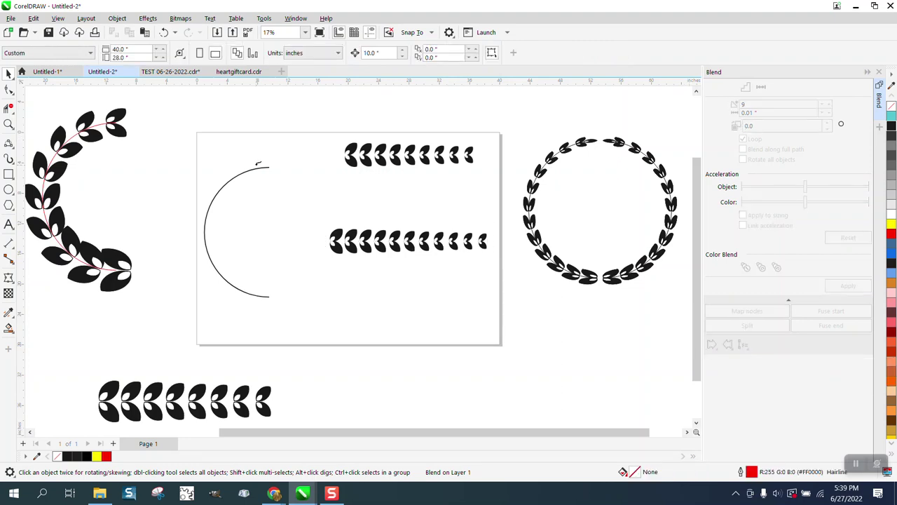
left_click(248, 170)
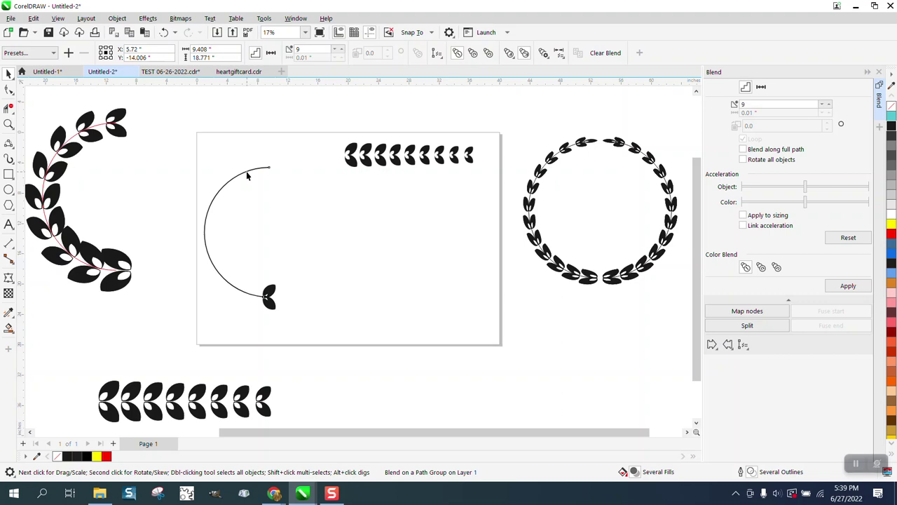
left_click(745, 161)
left_click(851, 289)
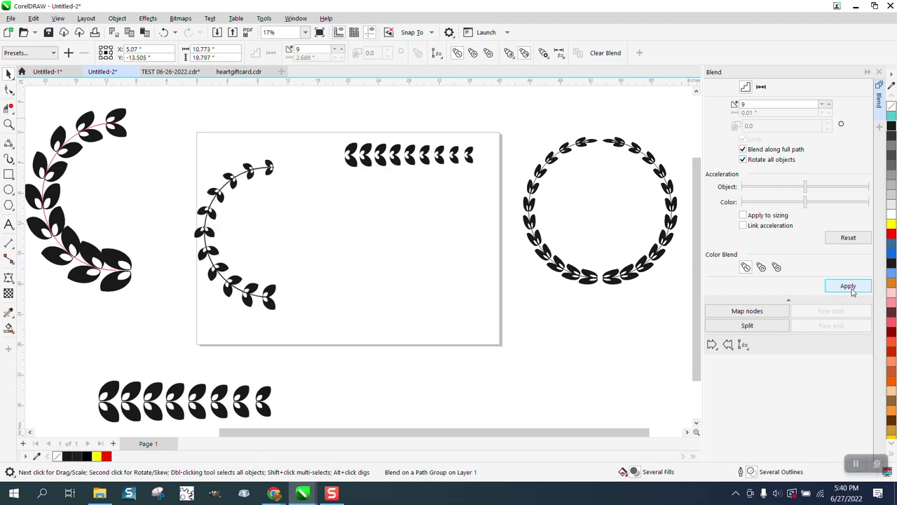
left_click(164, 32)
left_click(164, 32)
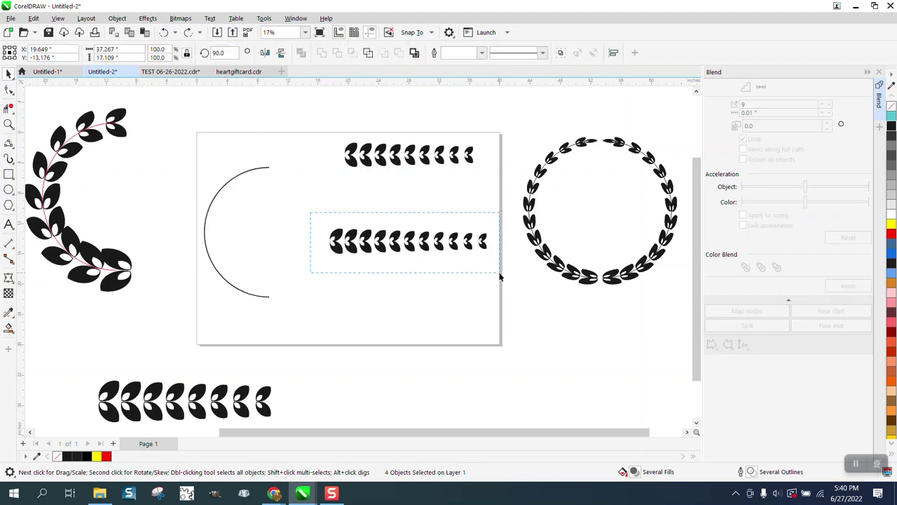
Convert the half-circle arc into an editable curve with Object > Convert to Curves
left_click_drag(500, 276, 501, 279)
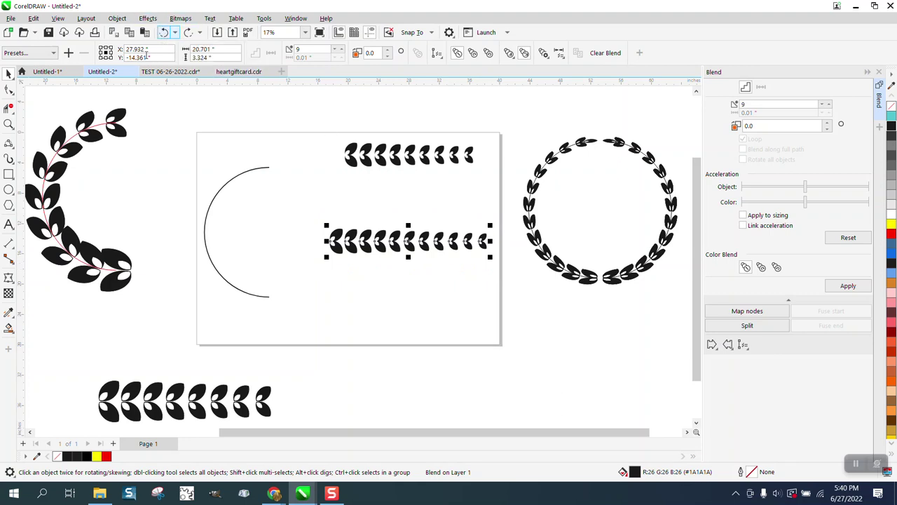
left_click(9, 90)
left_click(234, 179)
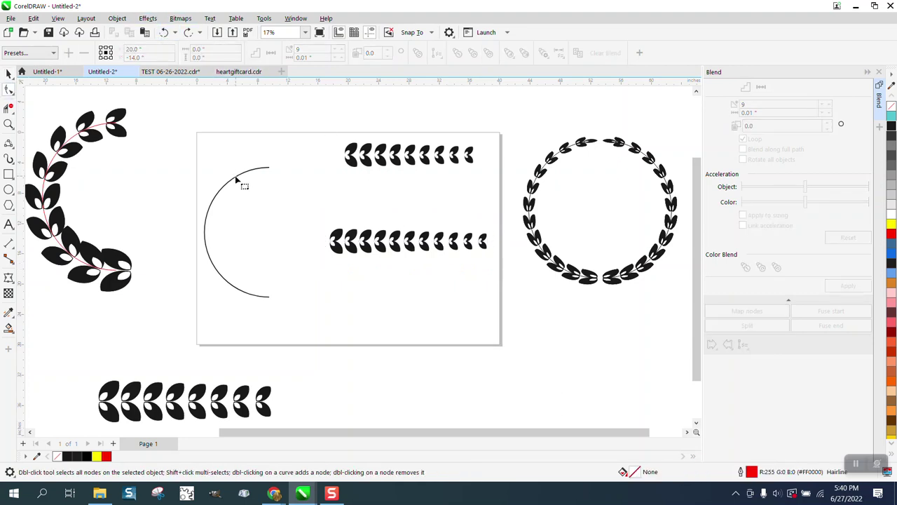
left_click(238, 181)
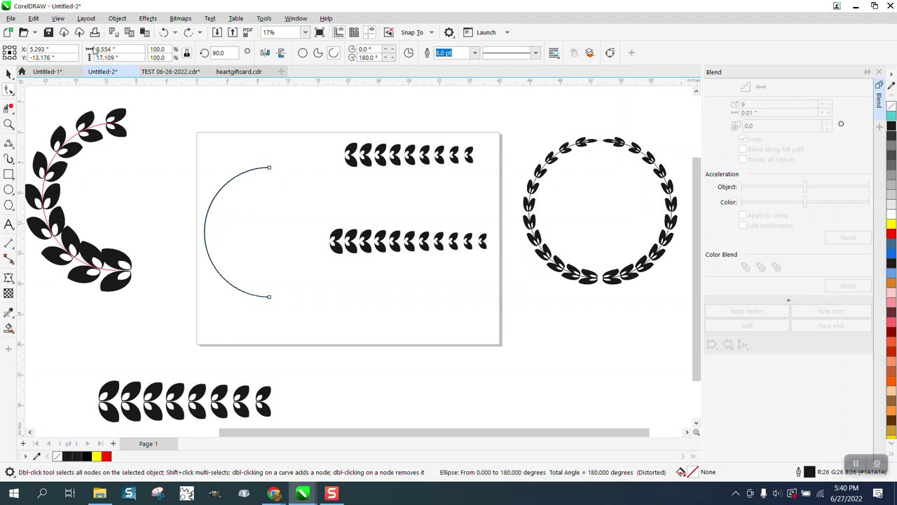
left_click(117, 19)
left_click(153, 297)
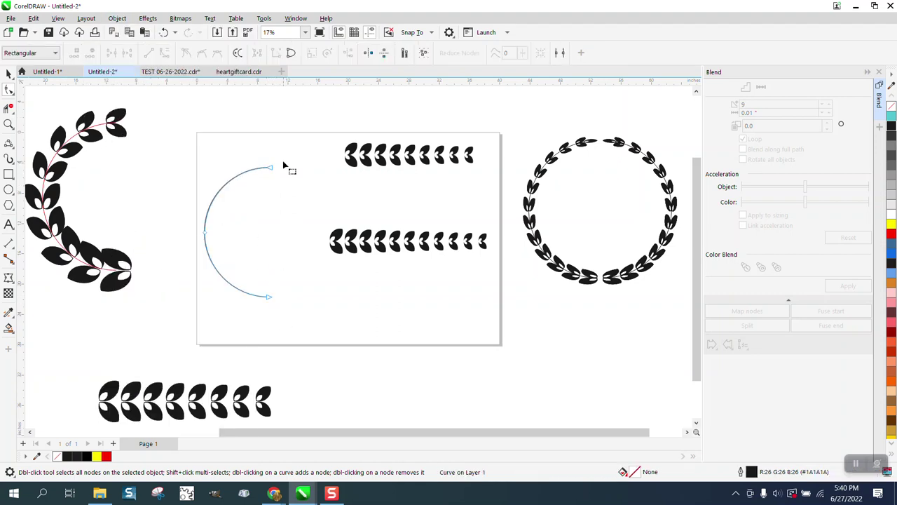
Reverse the arc's path direction using Reverse Subpaths on its top node
left_click_drag(261, 162, 293, 188)
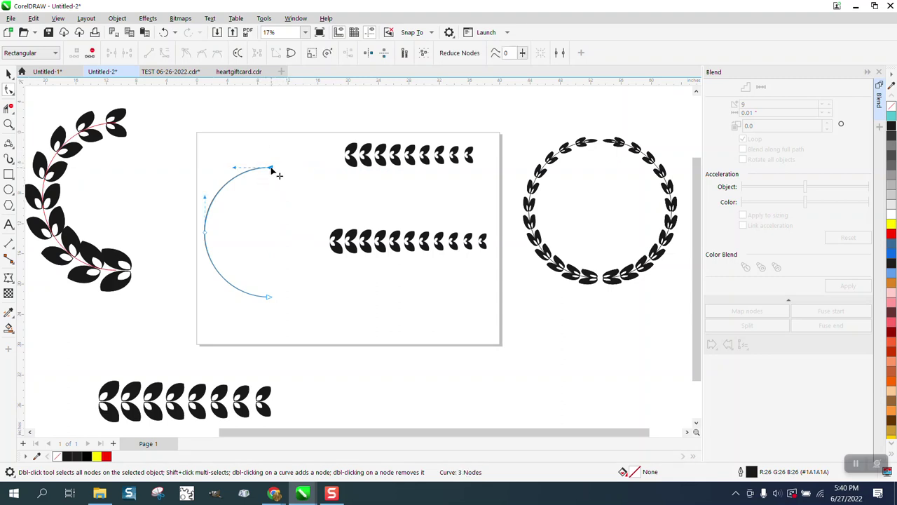
right_click(274, 170)
left_click(316, 299)
left_click(8, 74)
key("F10")
left_click(338, 242)
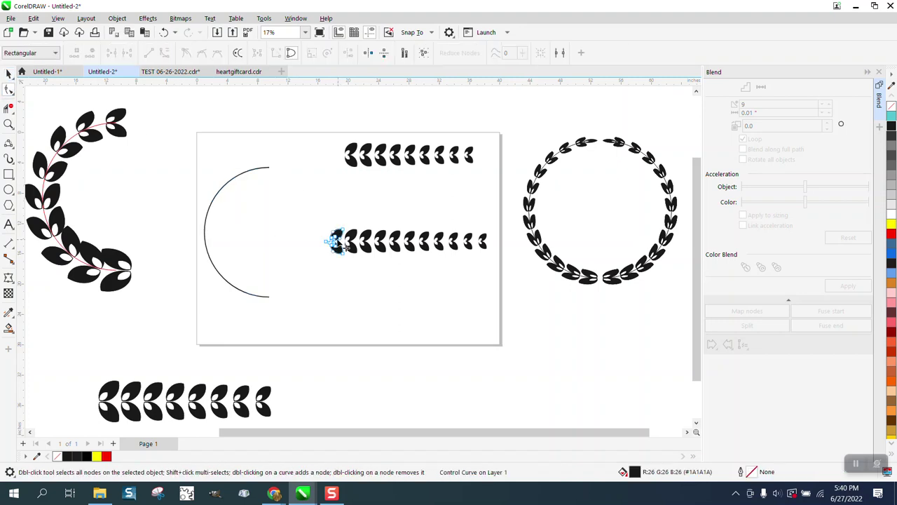
left_click(8, 73)
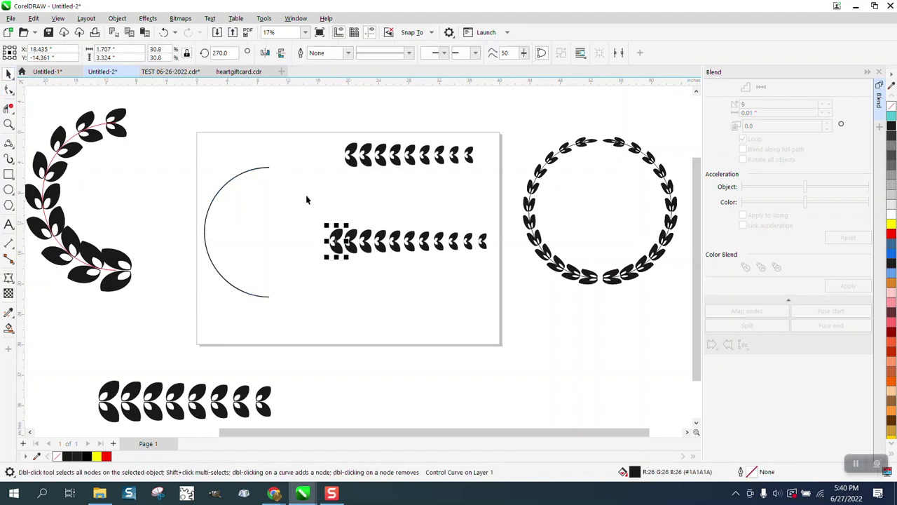
left_click(395, 241)
left_click(395, 240)
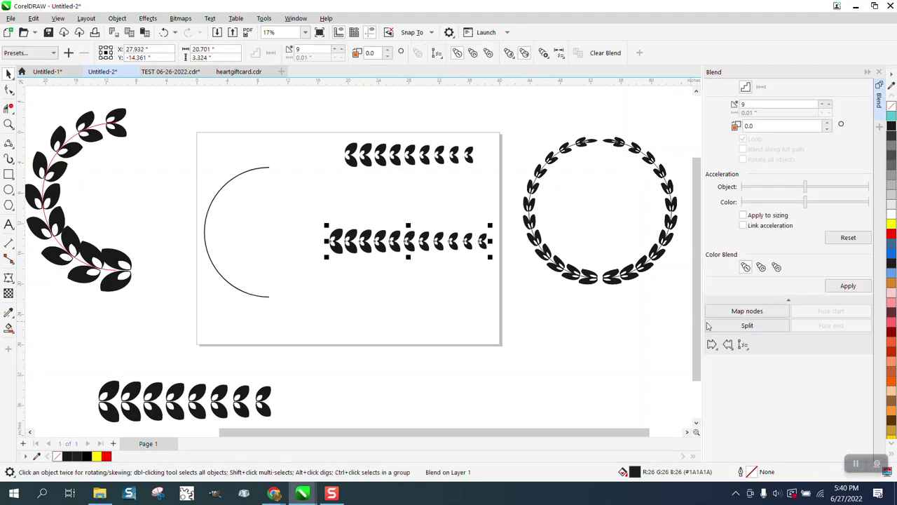
left_click(744, 346)
left_click(755, 360)
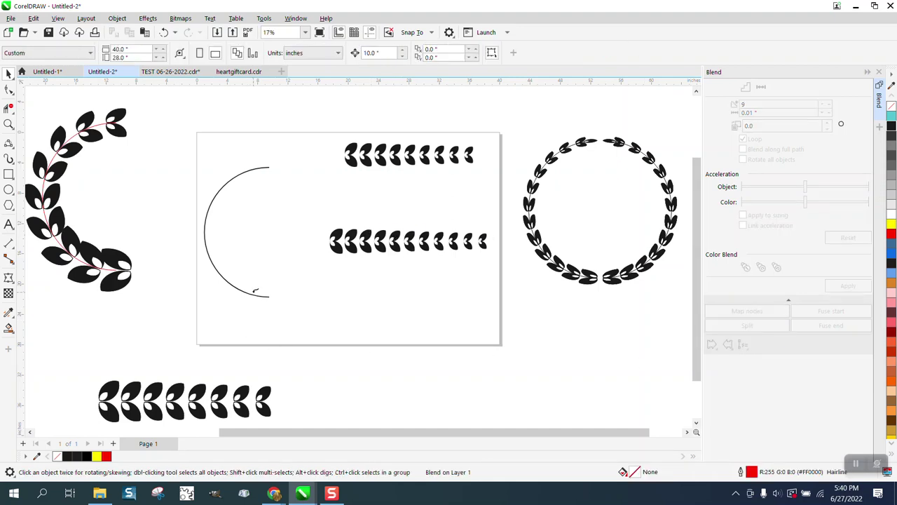
left_click(255, 291)
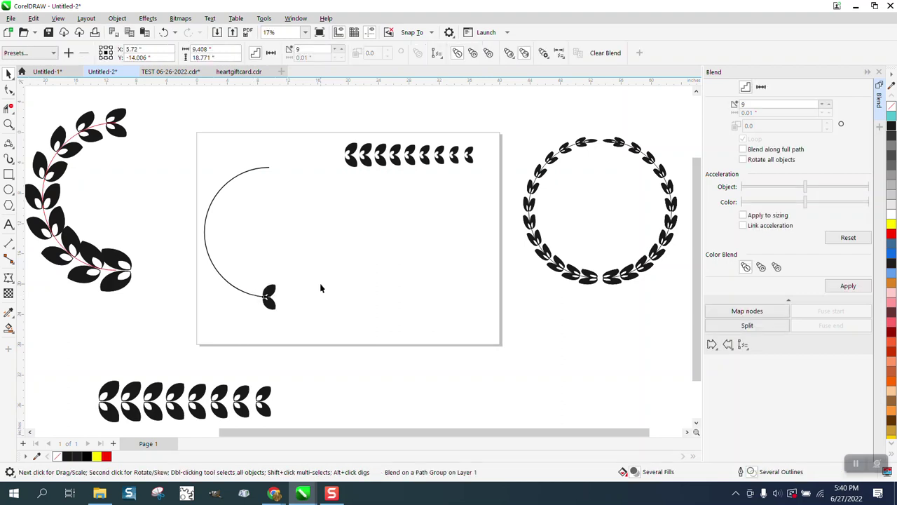
left_click(744, 150)
left_click(746, 159)
left_click(847, 287)
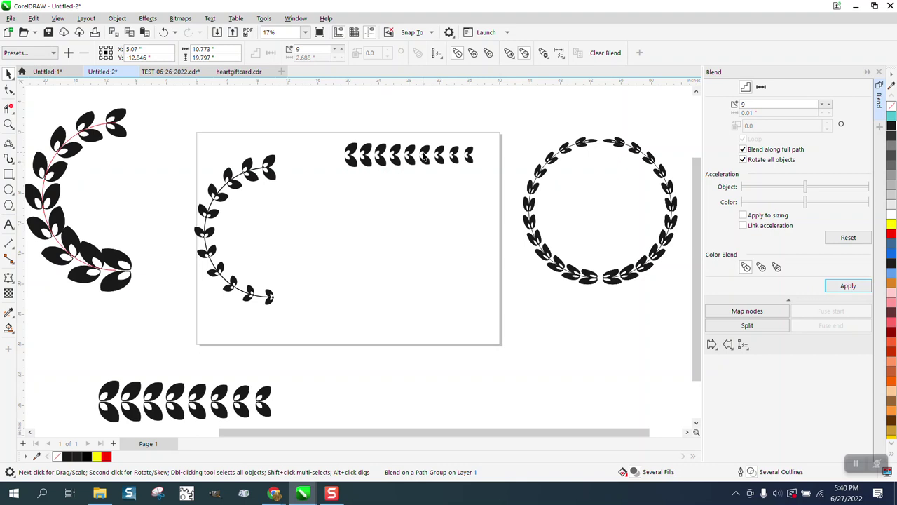
left_click(163, 33)
left_click(163, 33)
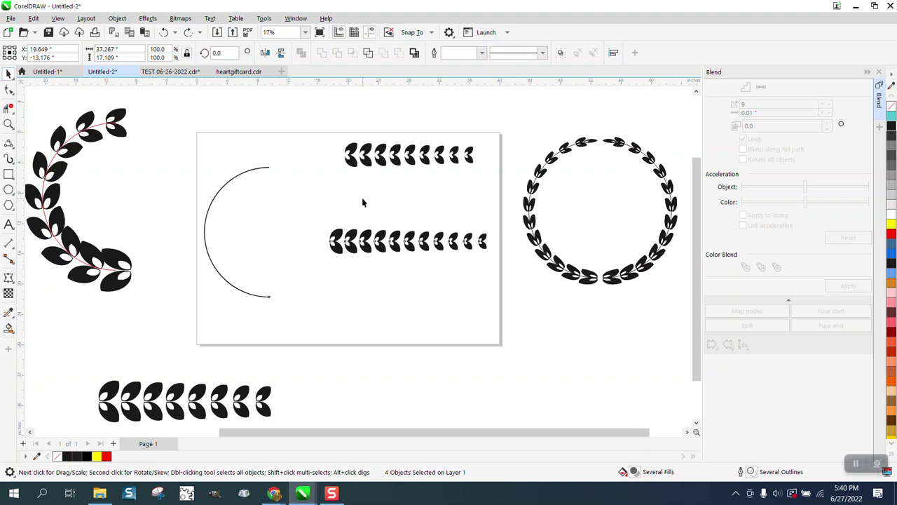
Undo the blend back to its two end leaves, discarding an accidental stretch of the left leaf
left_click(163, 33)
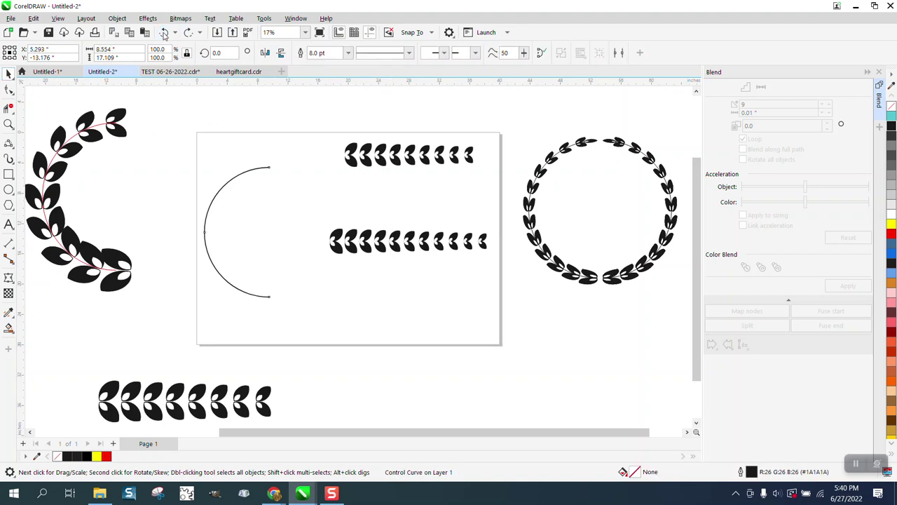
left_click(163, 33)
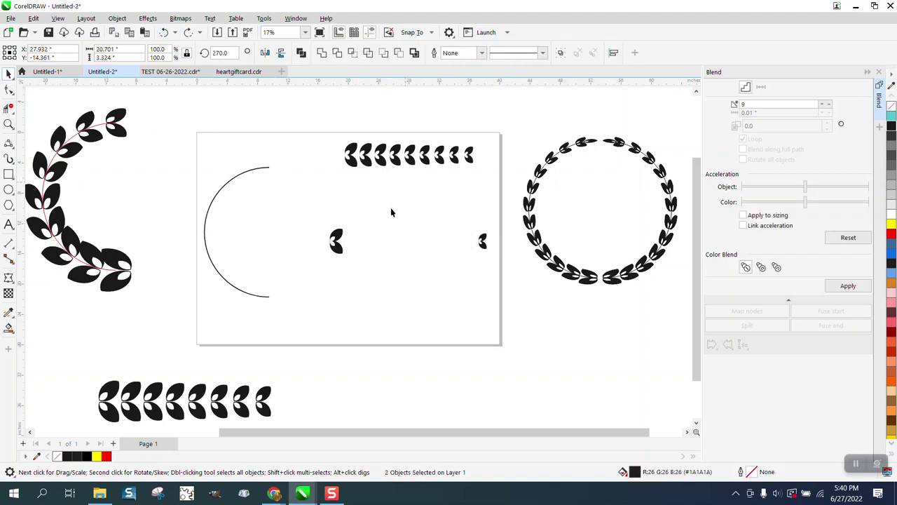
left_click(338, 241)
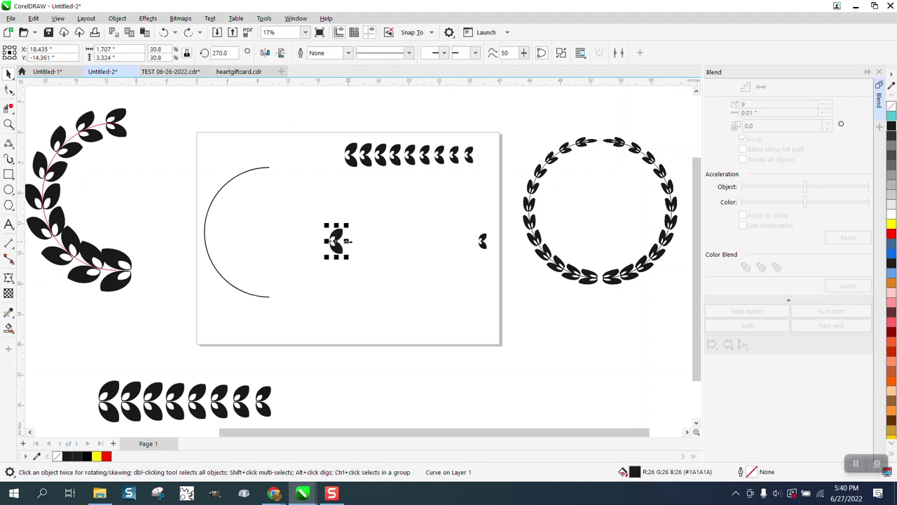
left_click_drag(347, 241, 368, 241)
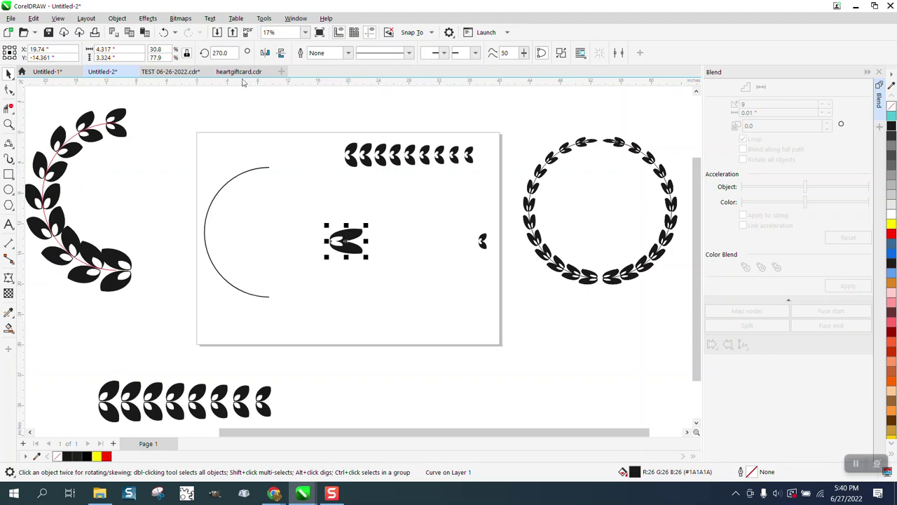
key("ctrl+i")
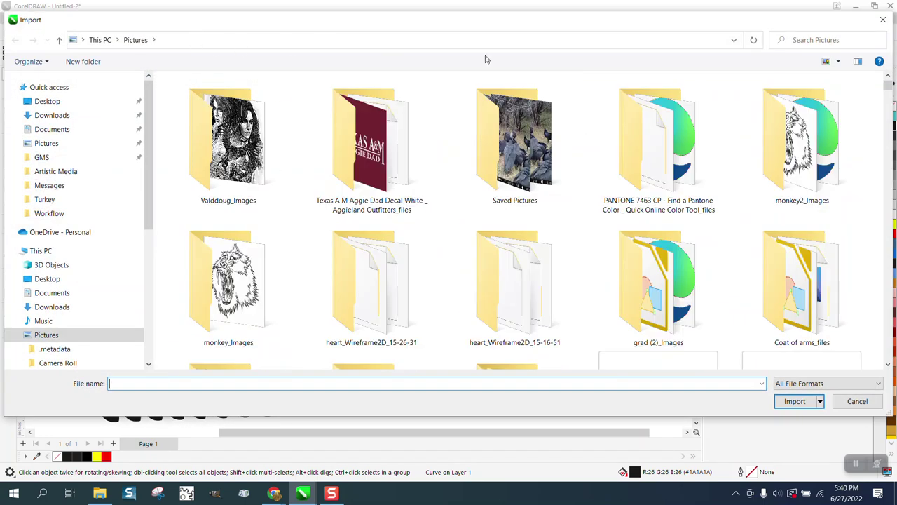
left_click(882, 20)
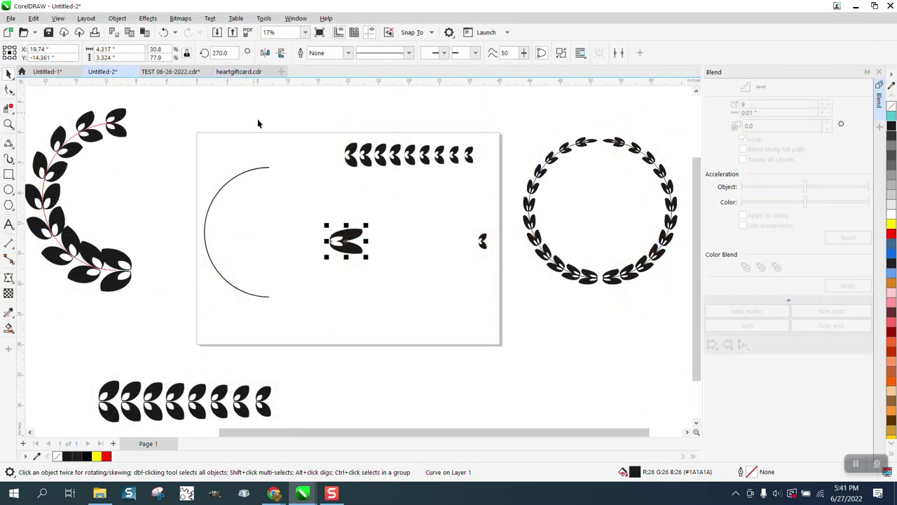
left_click(164, 33)
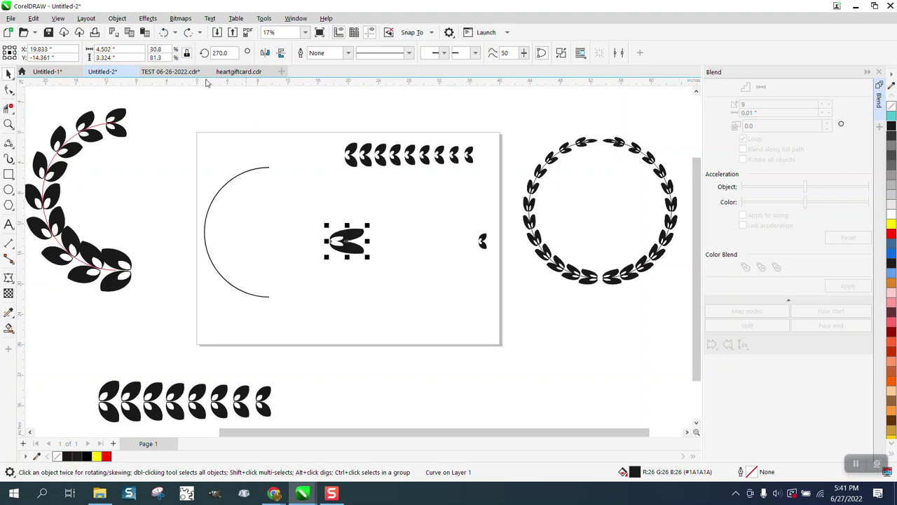
left_click(163, 33)
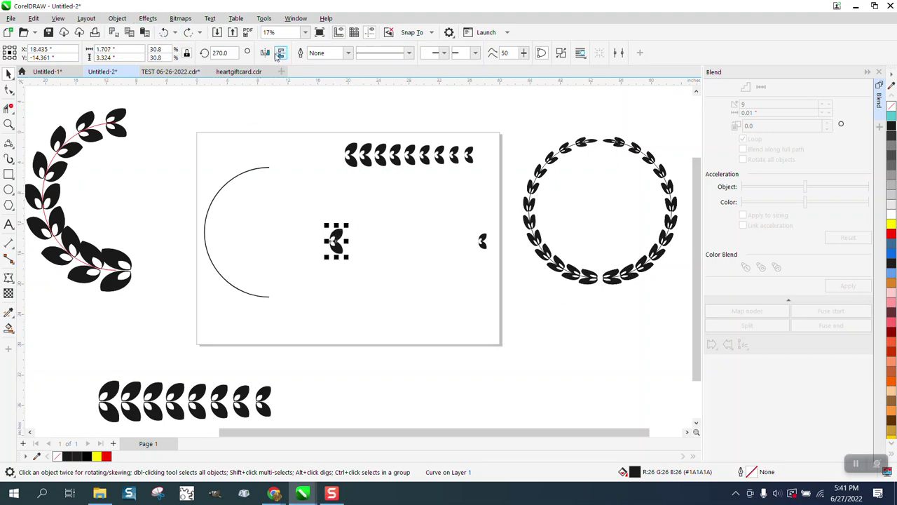
Mirror both end leaves horizontally, place one near the arc, and select both leaves
left_click(265, 53)
left_click(482, 241)
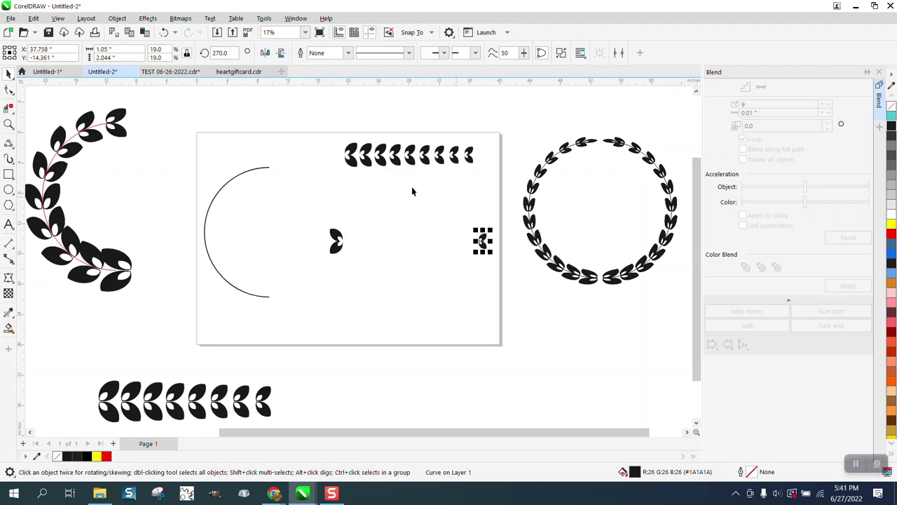
left_click(265, 53)
left_click_drag(483, 242, 365, 266)
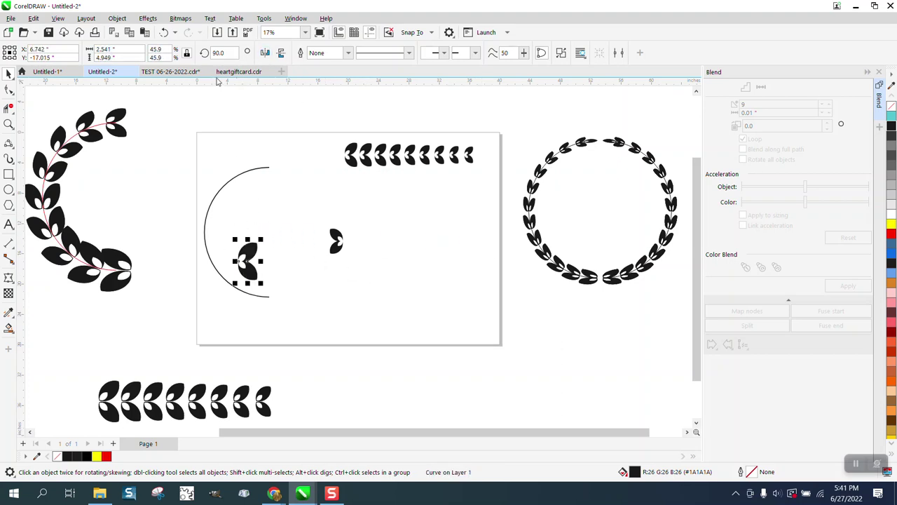
left_click(164, 32)
left_click_drag(384, 197, 219, 274)
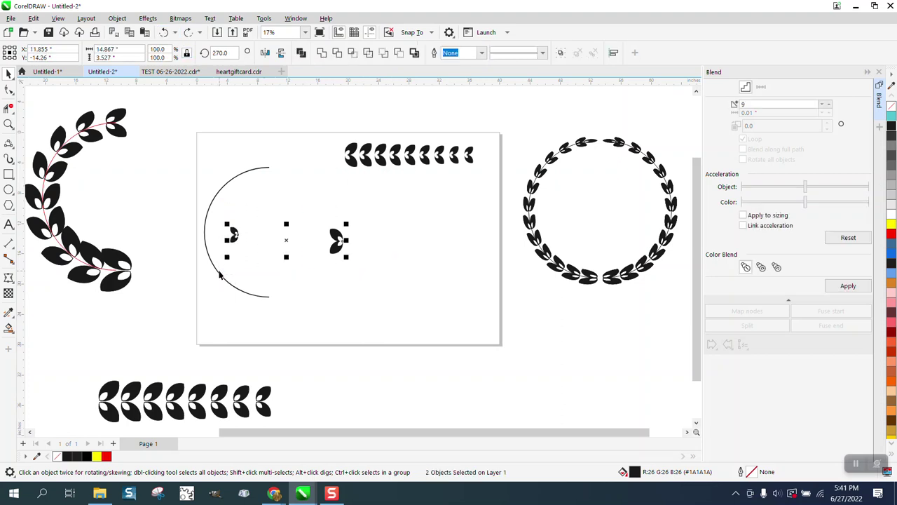
Align the two leaves' vertical centres, space them apart, and blend them into a row
key("e")
left_click(354, 245)
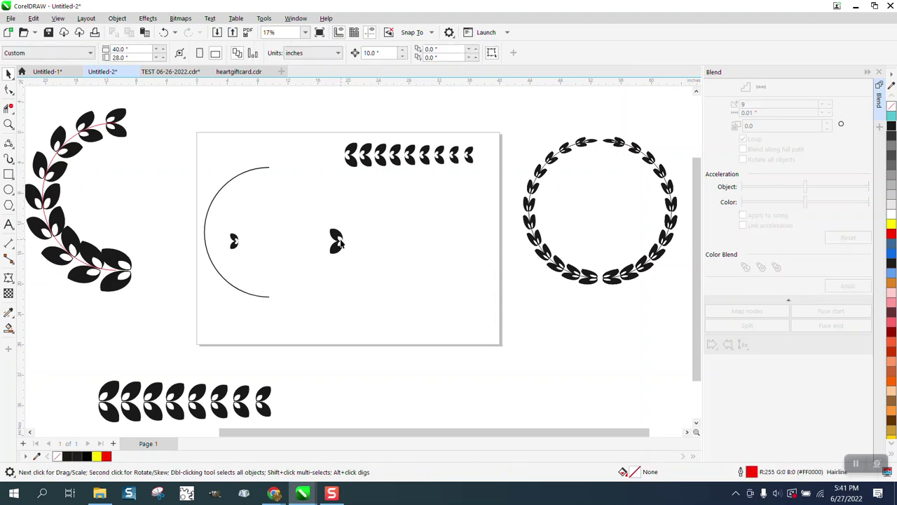
left_click(341, 240)
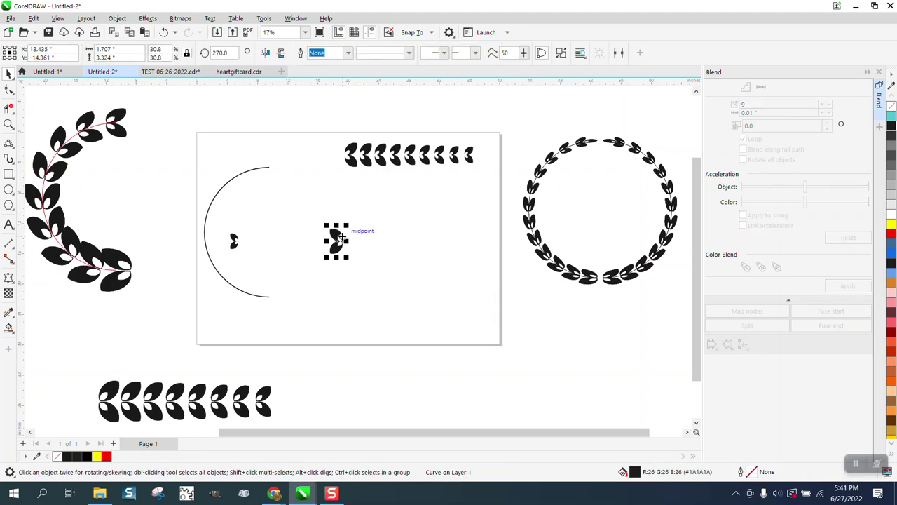
left_click_drag(342, 241, 402, 240)
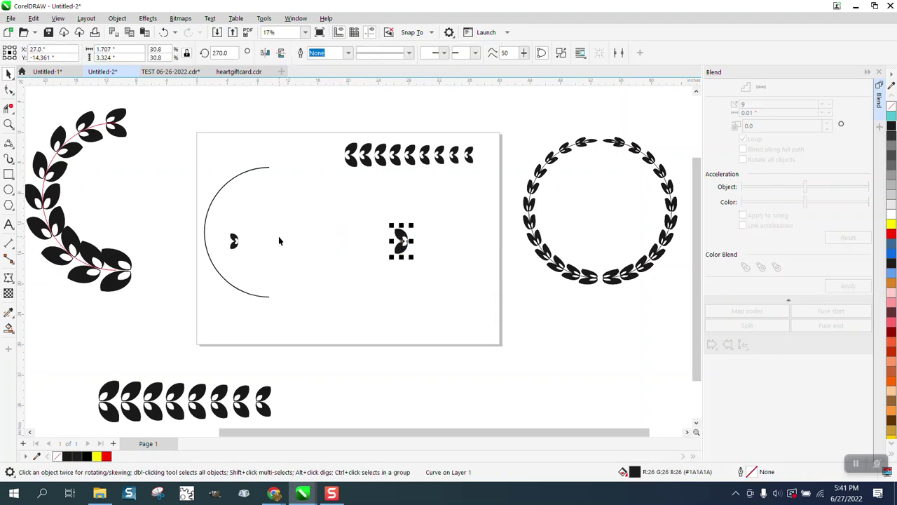
left_click_drag(220, 221, 346, 272)
left_click_drag(421, 275, 421, 275)
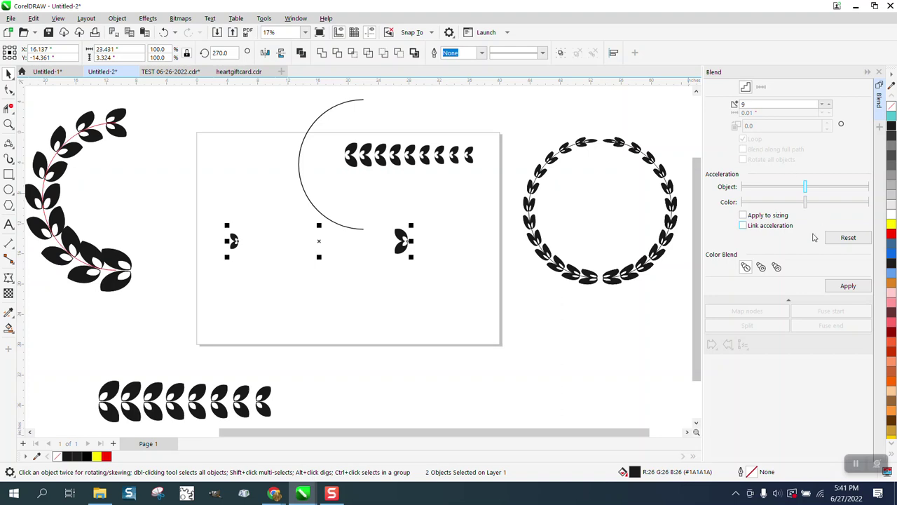
left_click(847, 286)
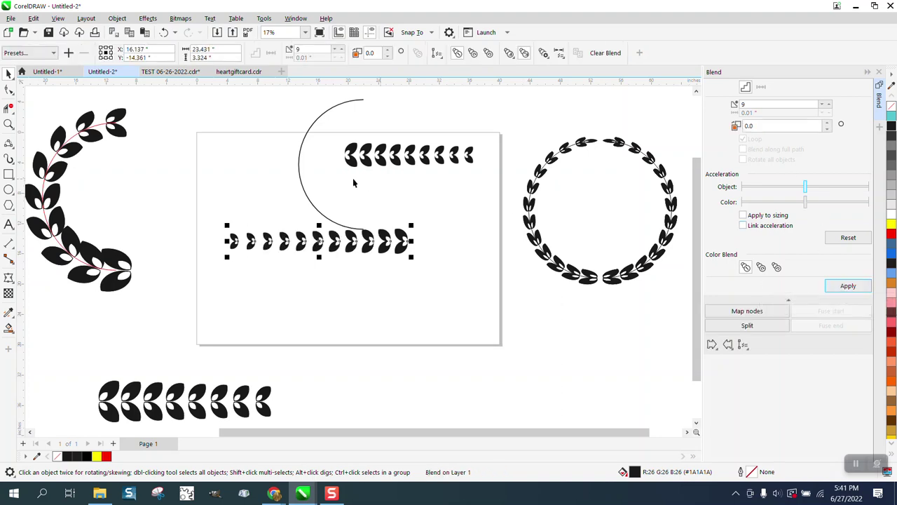
Attach the leaf blend to the half-circle arc as a new path, blended along the full path with rotation
left_click_drag(299, 164, 232, 185)
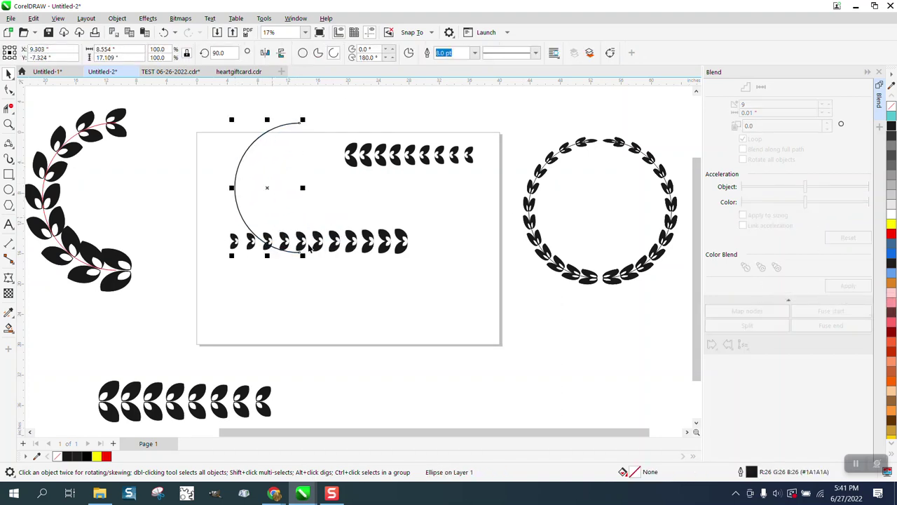
left_click(320, 247)
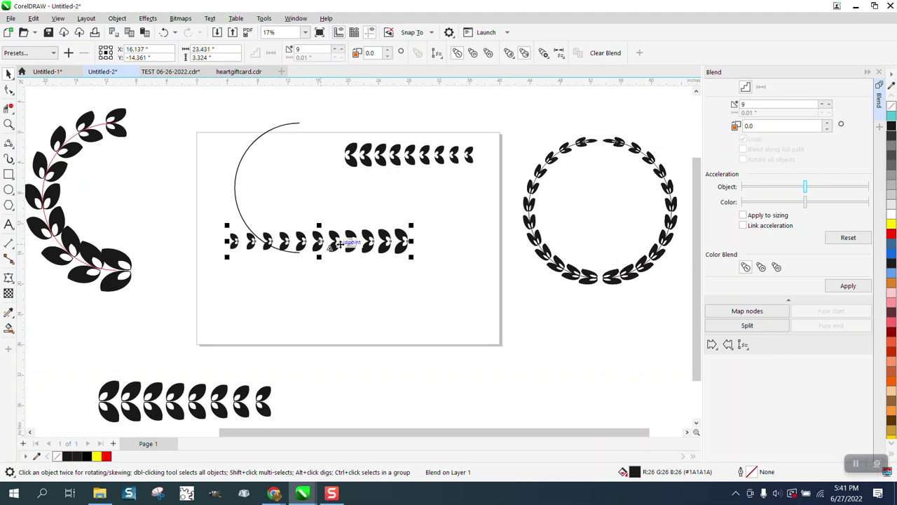
left_click(743, 345)
left_click(756, 356)
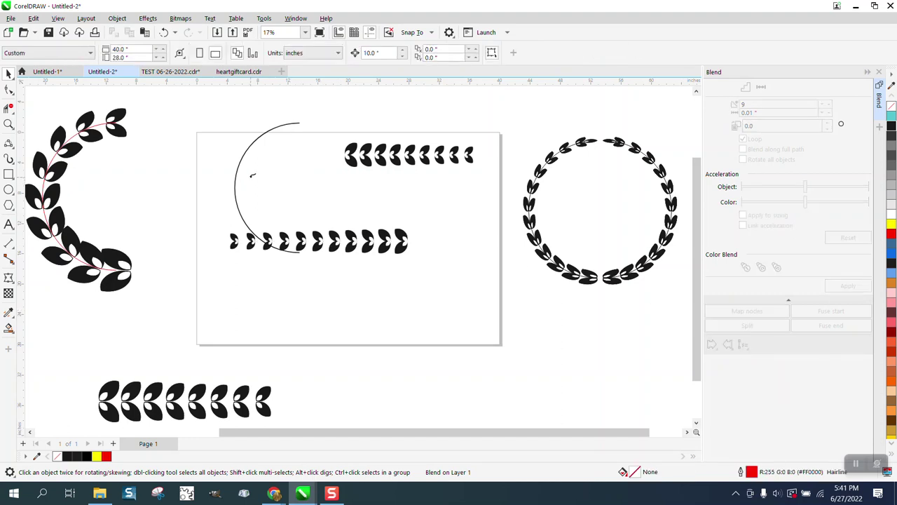
left_click(238, 169)
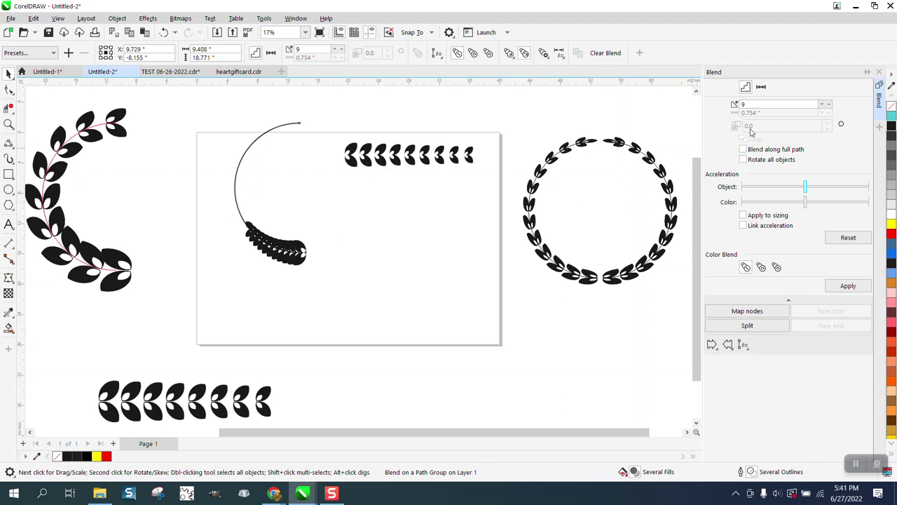
left_click(743, 148)
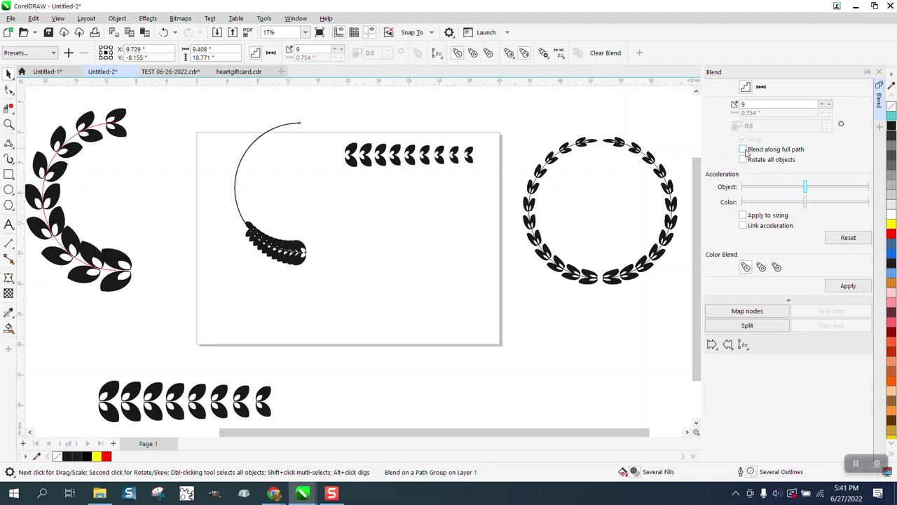
left_click(849, 285)
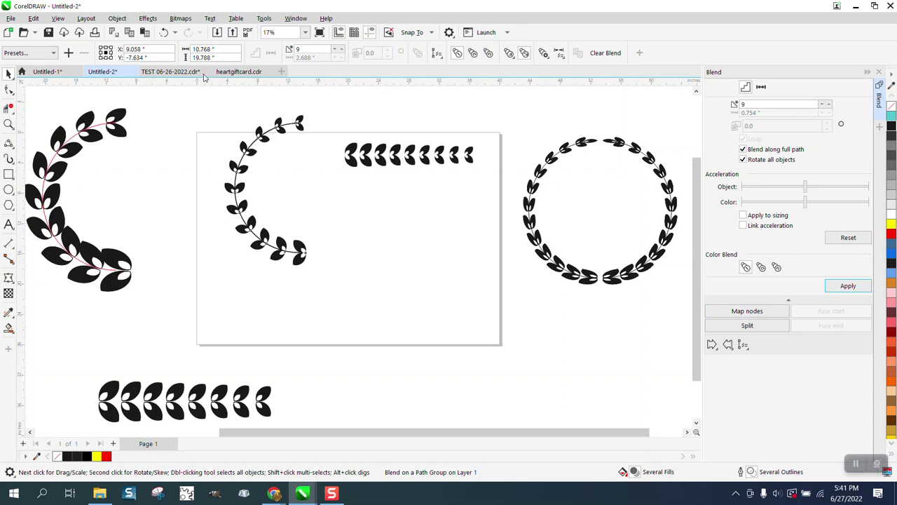
Undo back to the two end leaves and rebuild the blend with 11 steps
left_click(164, 32)
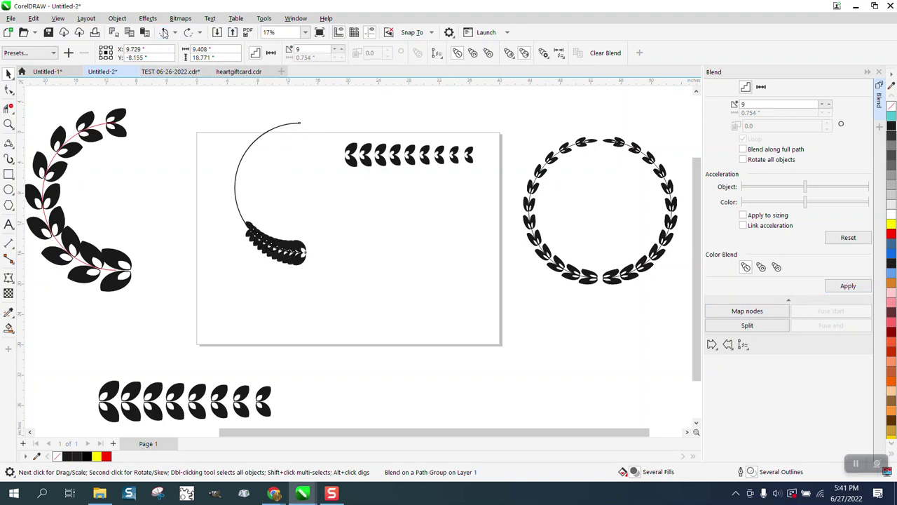
left_click(163, 33)
left_click(164, 33)
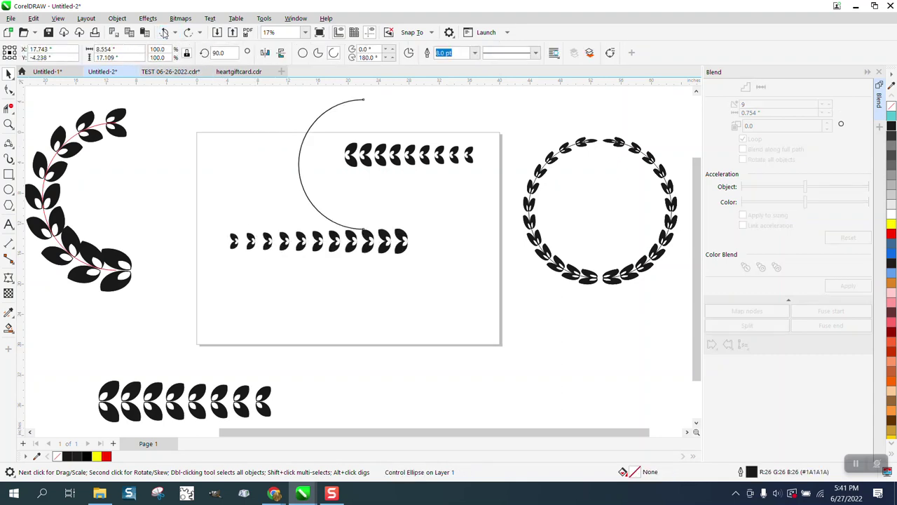
left_click(163, 33)
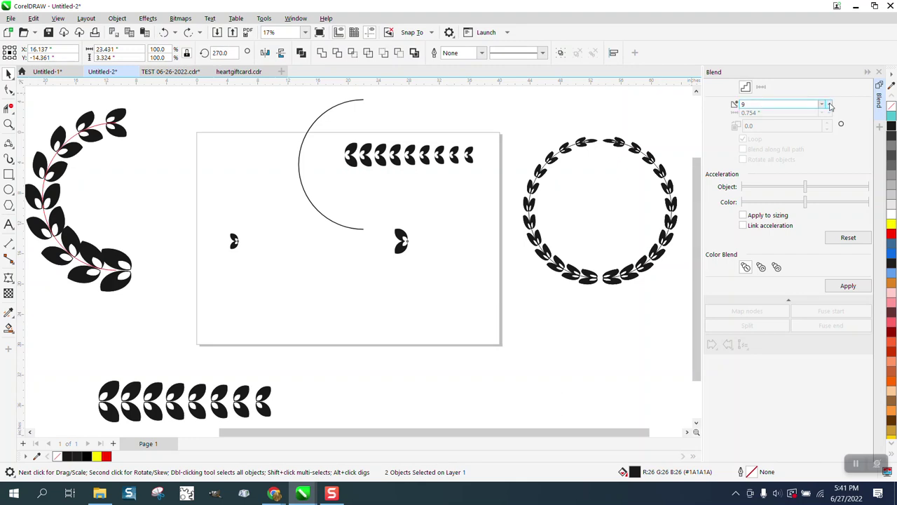
left_click(848, 285)
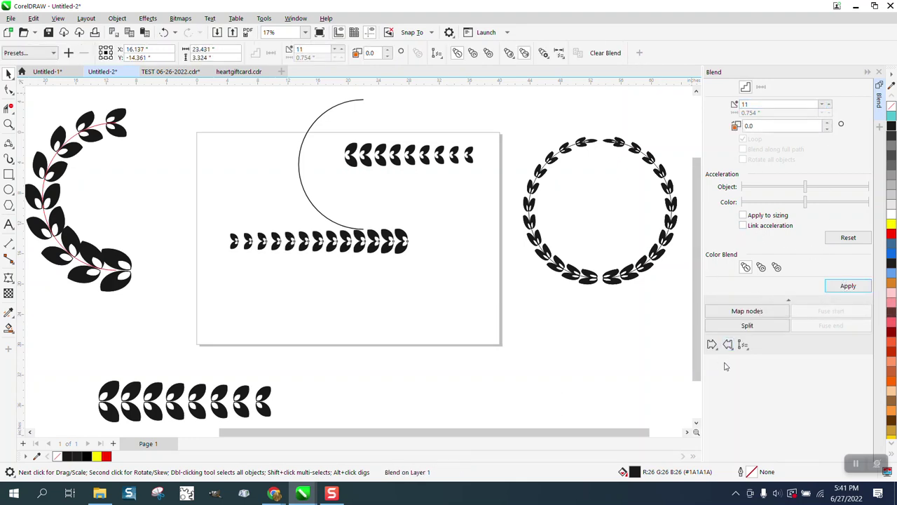
Attempt attaching the blend to a new path, close a stray File Explorer window, and undo the blend
left_click(743, 344)
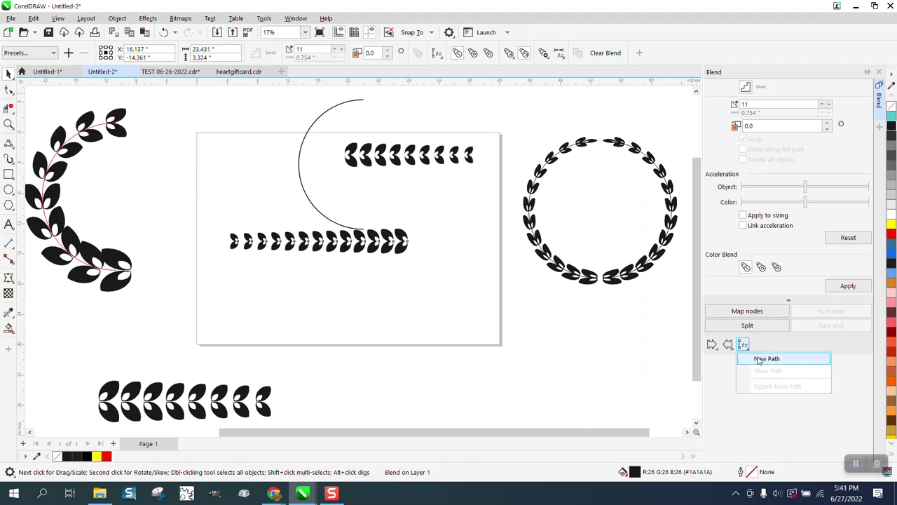
left_click(758, 357)
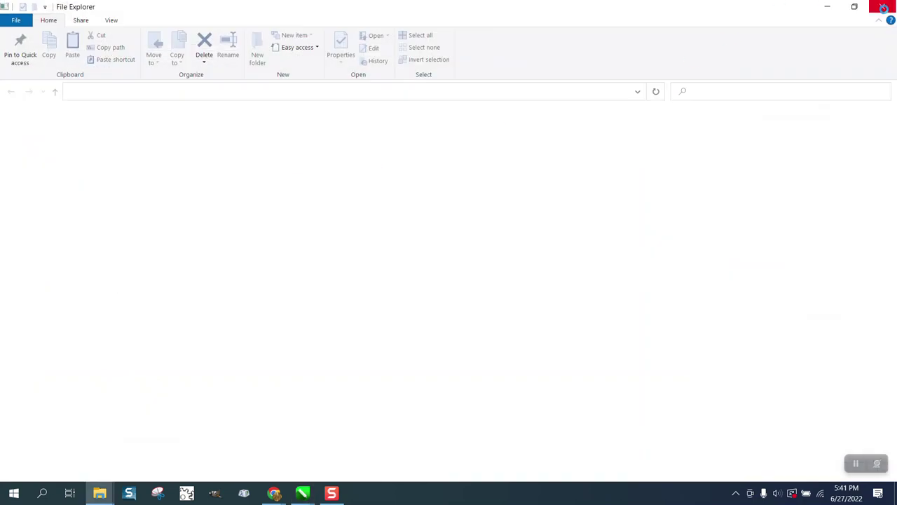
left_click(884, 7)
left_click(309, 133)
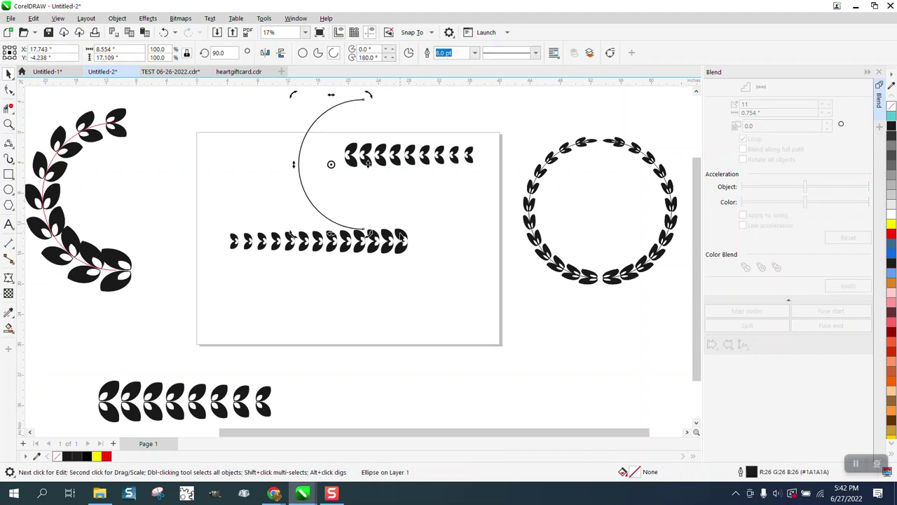
left_click(398, 236)
left_click(444, 250)
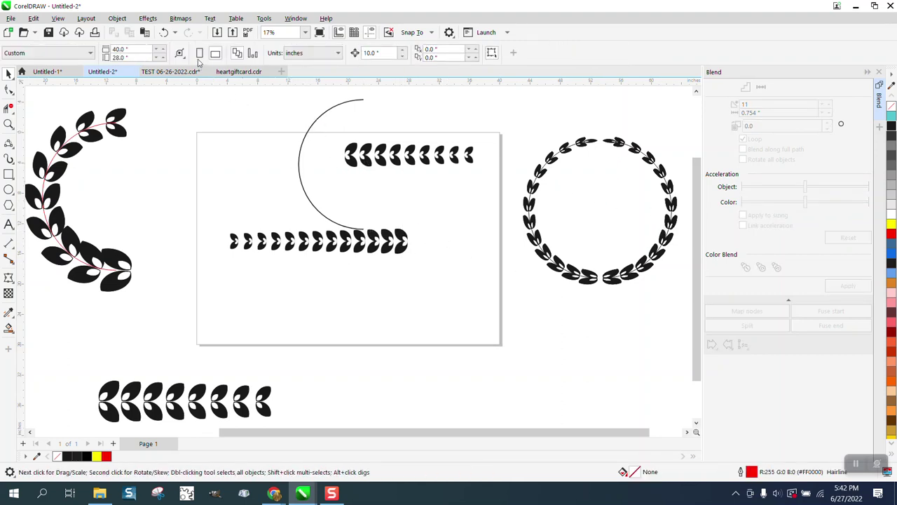
left_click(164, 33)
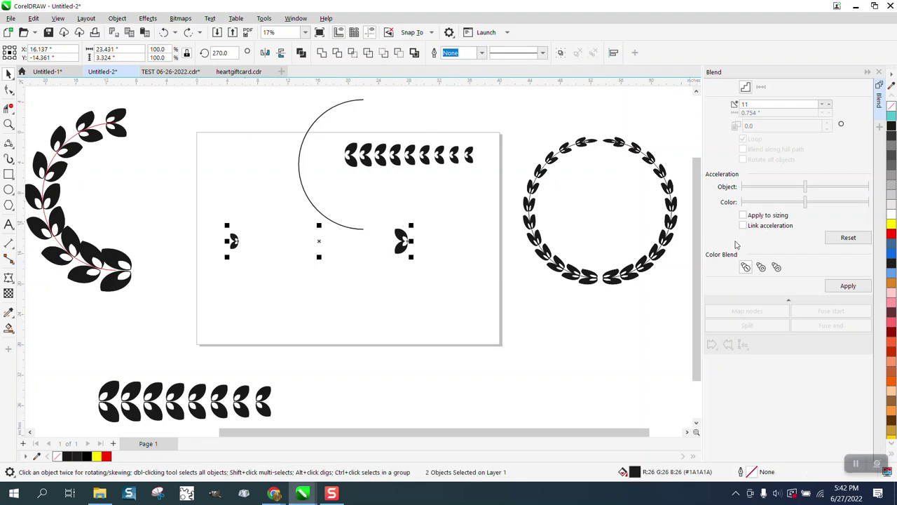
Recreate the 11-step blend and fit it along the whole arc with leaves rotated
left_click(849, 286)
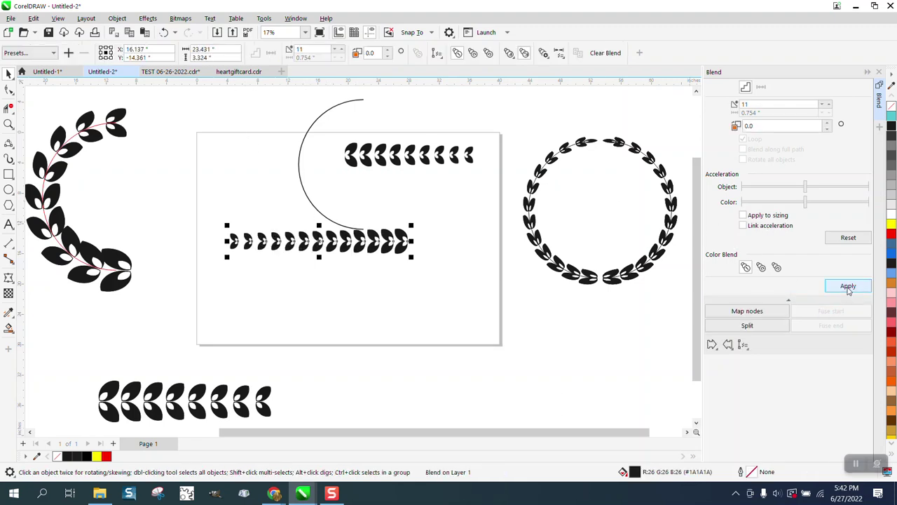
left_click(743, 344)
left_click(764, 356)
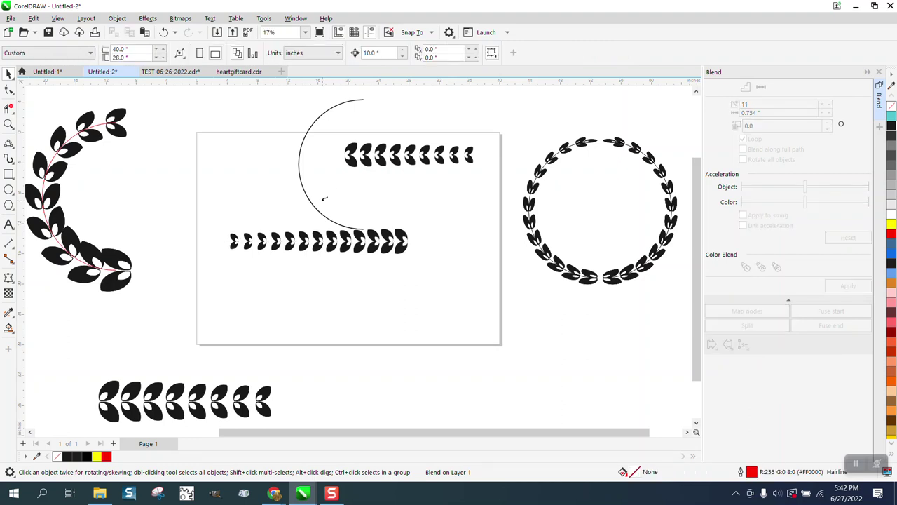
left_click(320, 208)
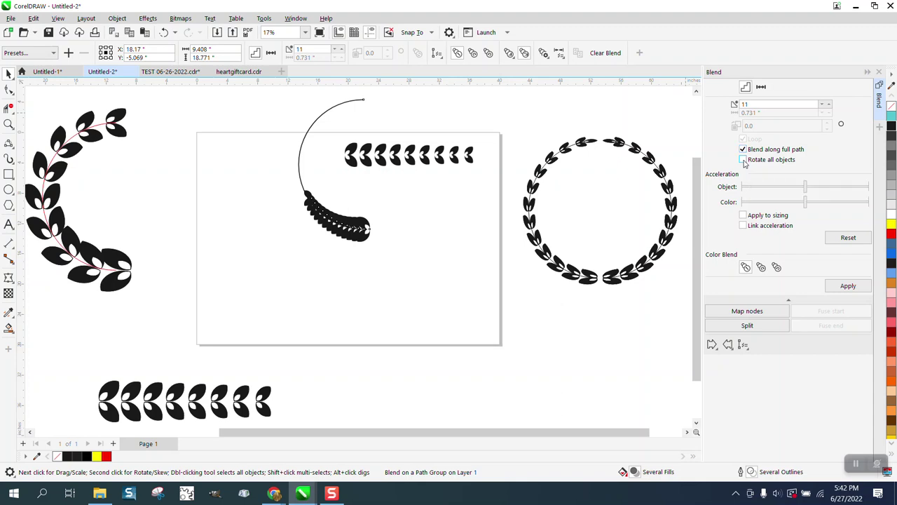
left_click(845, 287)
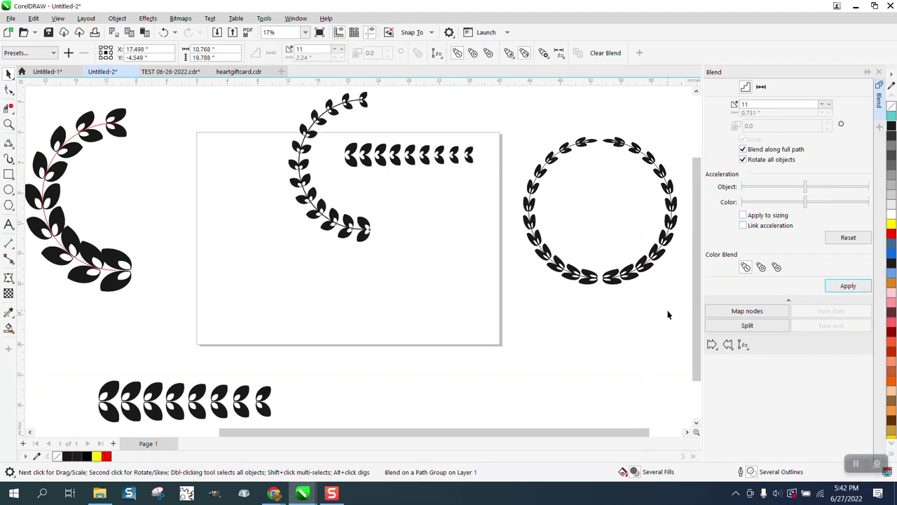
Move the row's first leaf to its right end and zoom in on the leaf row
left_click_drag(351, 151, 465, 132)
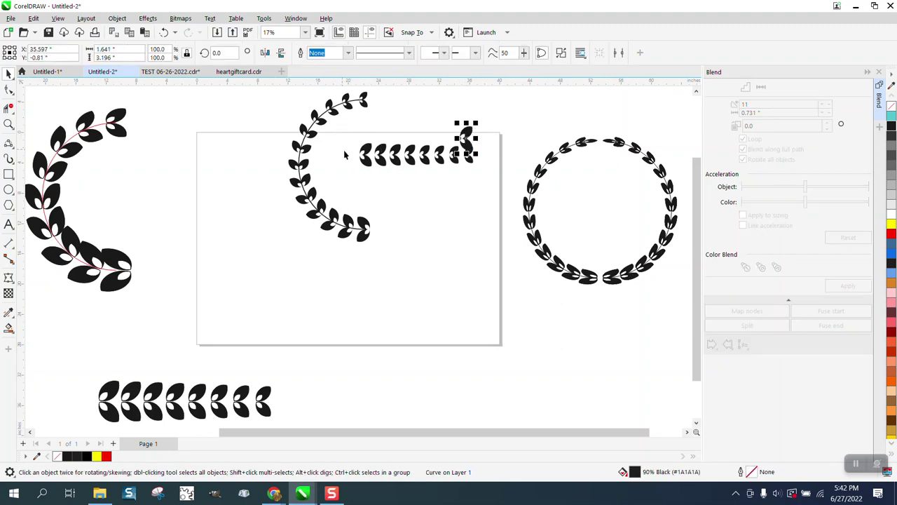
left_click(8, 123)
left_click_drag(268, 196, 398, 241)
scroll(346, 198, "down", 1)
scroll(343, 194, "down", 1)
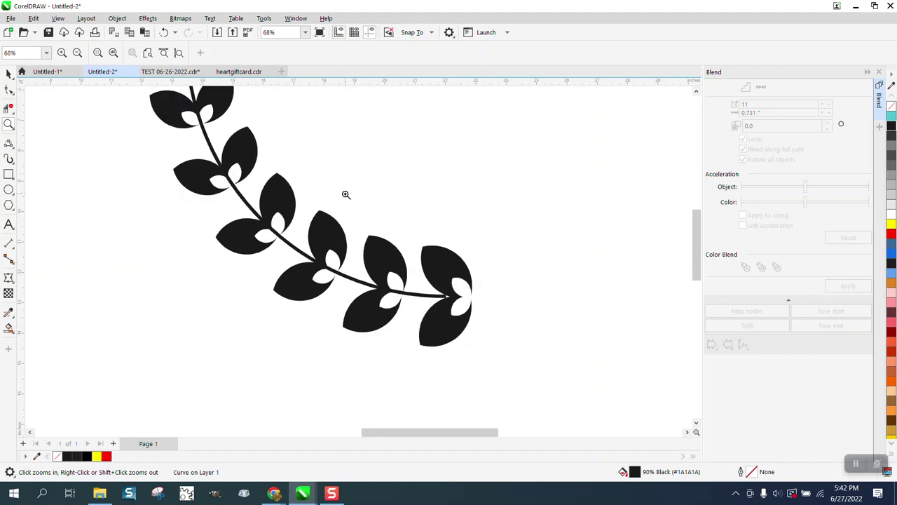
scroll(340, 199, "down", 2)
scroll(301, 176, "down", 3)
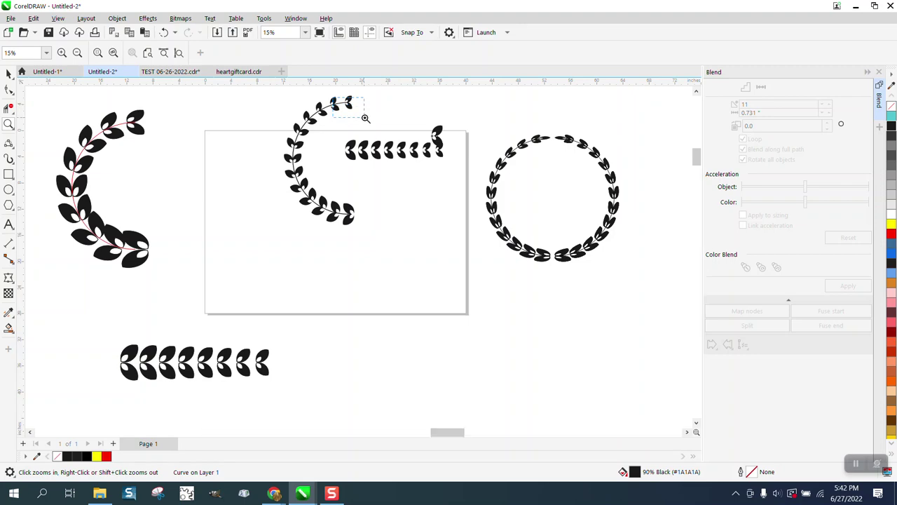
scroll(364, 105, "up", 6)
scroll(353, 146, "down", 5)
scroll(345, 134, "down", 3)
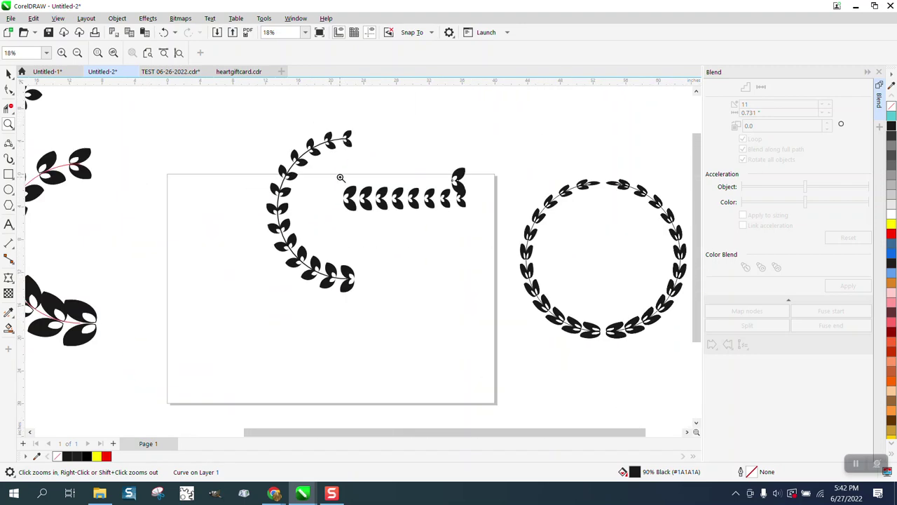
scroll(360, 281, "up", 7)
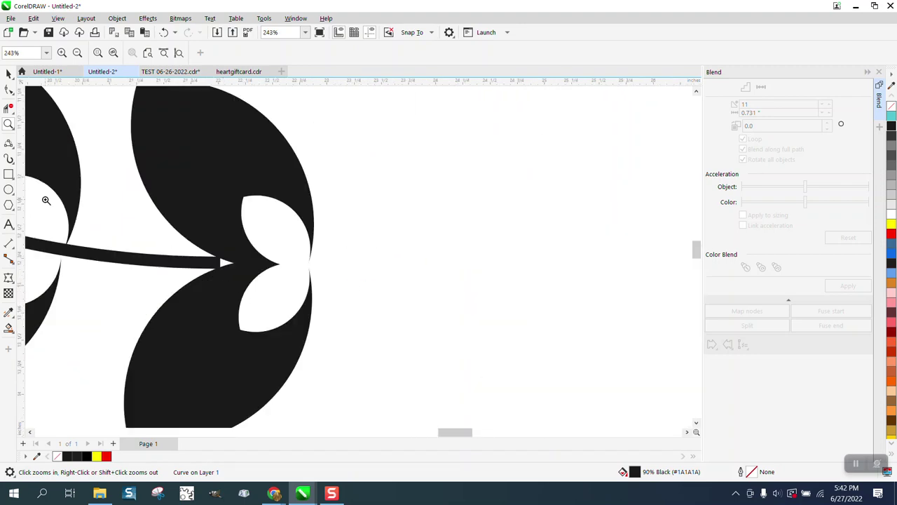
Bring the stem arc in front of its end leaf using Object > Order
left_click(9, 89)
left_click(213, 262)
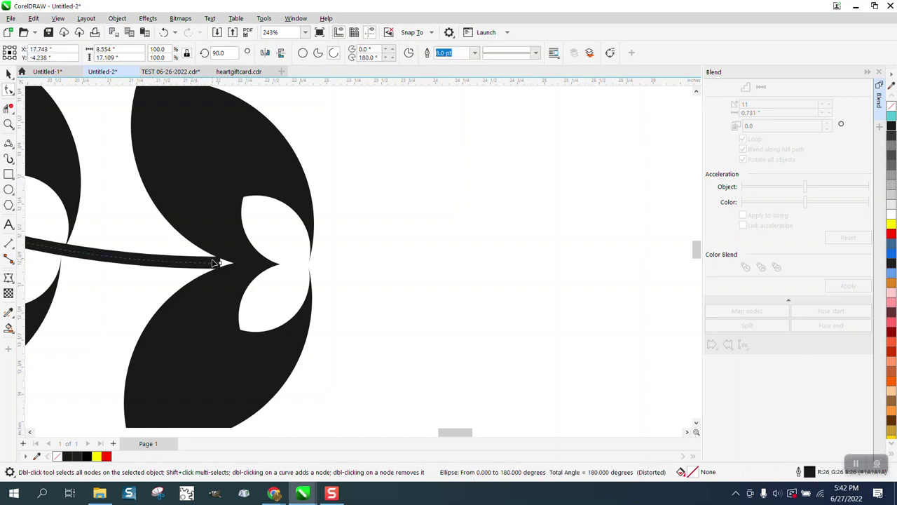
left_click(117, 18)
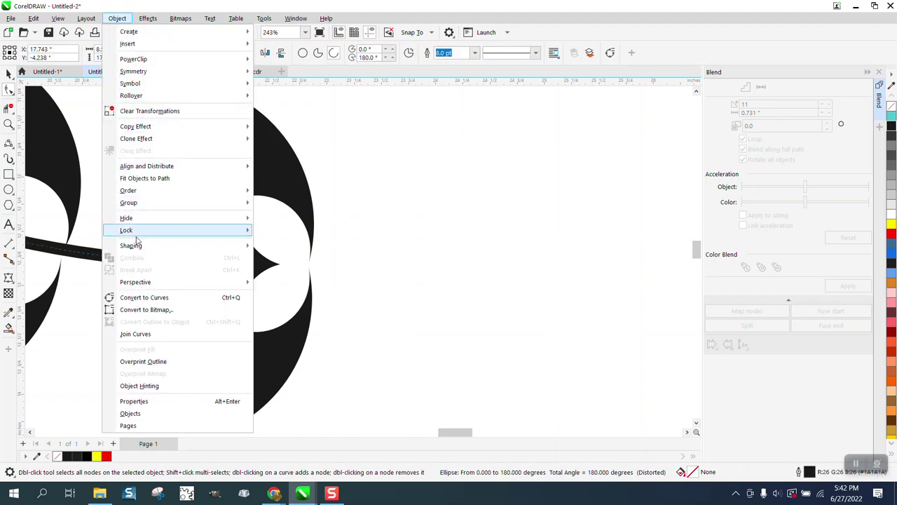
left_click(287, 195)
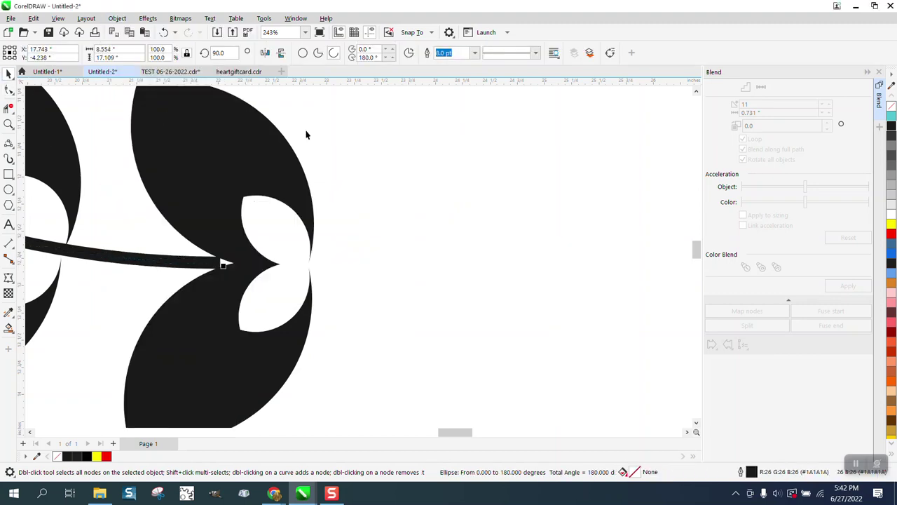
left_click(260, 162)
left_click(117, 18)
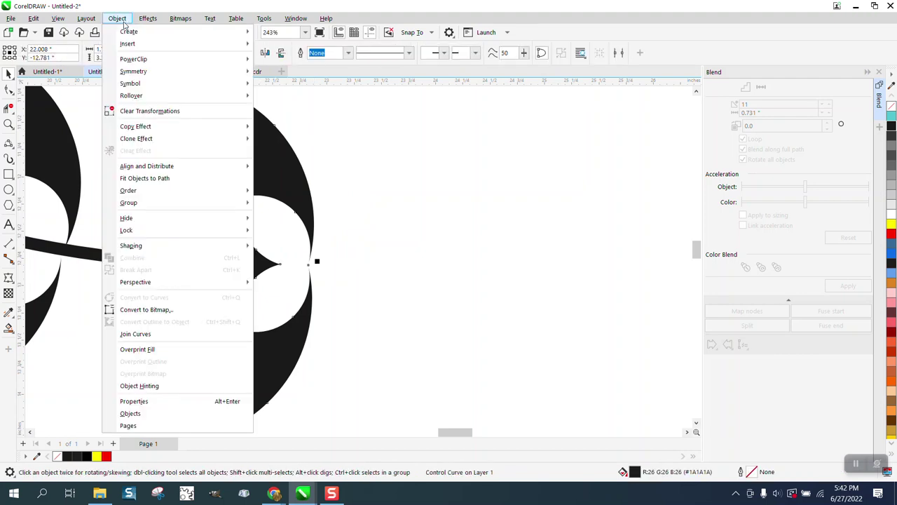
mouse_move(134, 203)
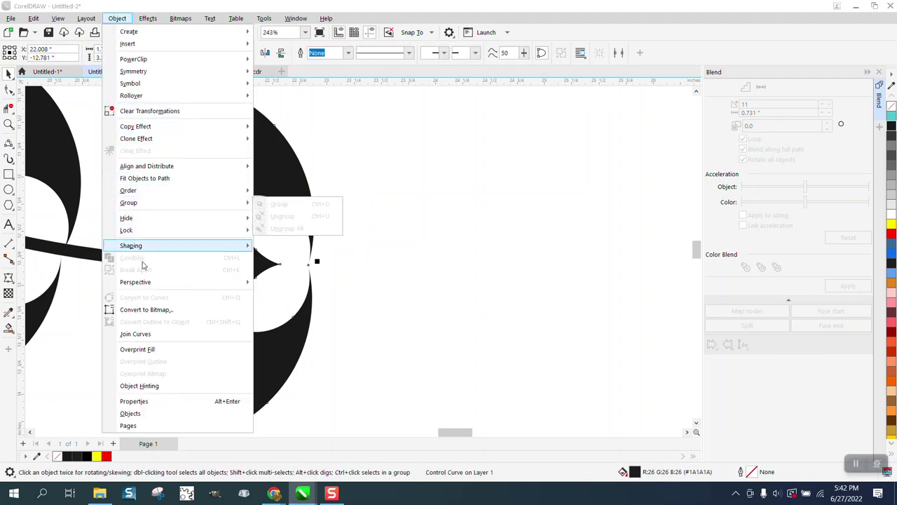
left_click(438, 175)
Move the leaf branch onto the page's left half and select the whole branch
scroll(456, 209, "down", 10)
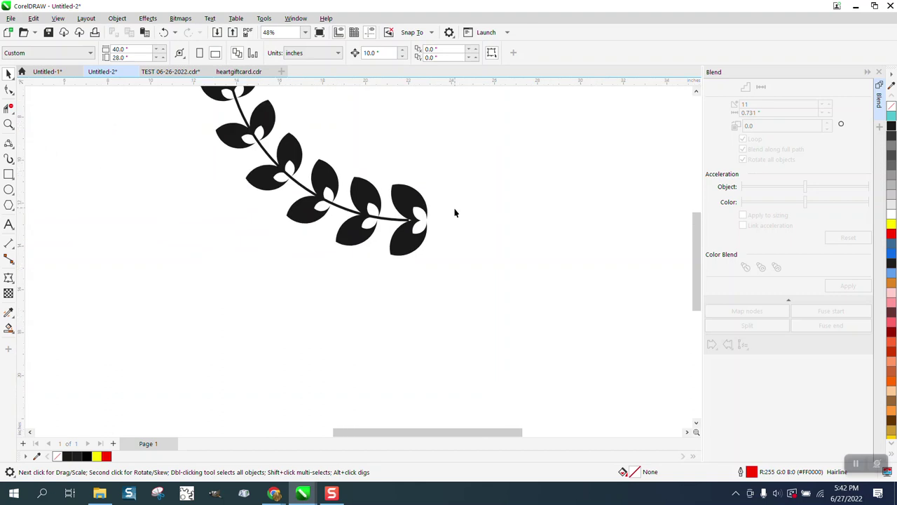
scroll(453, 207, "down", 2)
left_click_drag(427, 118, 343, 209)
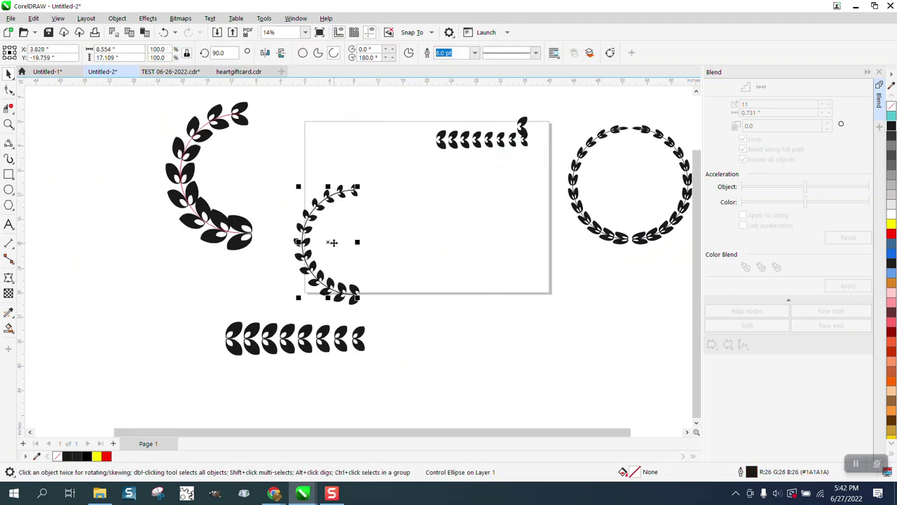
left_click_drag(333, 241, 361, 193)
left_click_drag(301, 114, 404, 272)
Break the leaf blend apart and drag the stem arc's end node out to about 185°
left_click(117, 19)
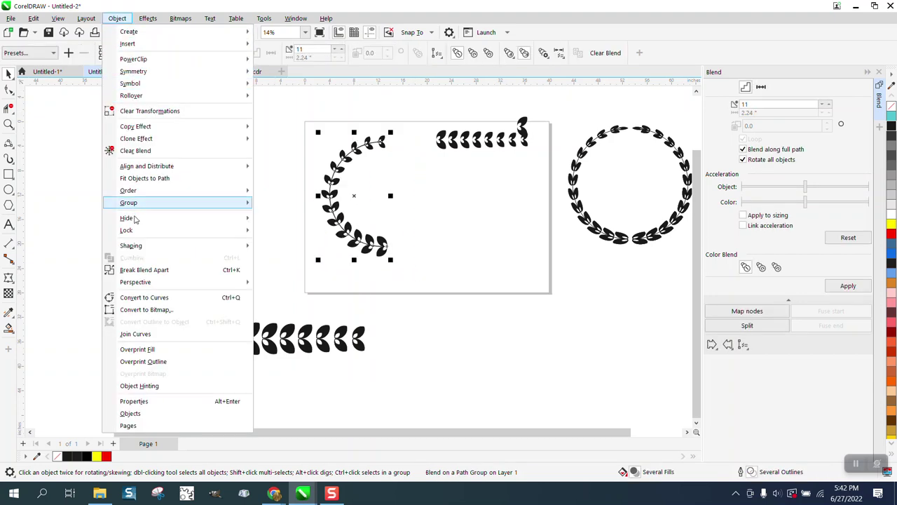
left_click(143, 270)
key("z")
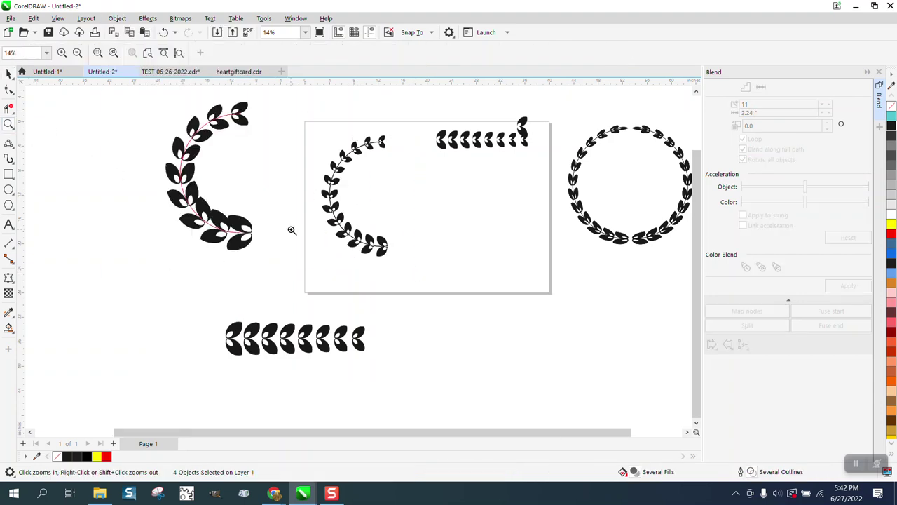
left_click_drag(378, 245, 421, 273)
left_click(9, 90)
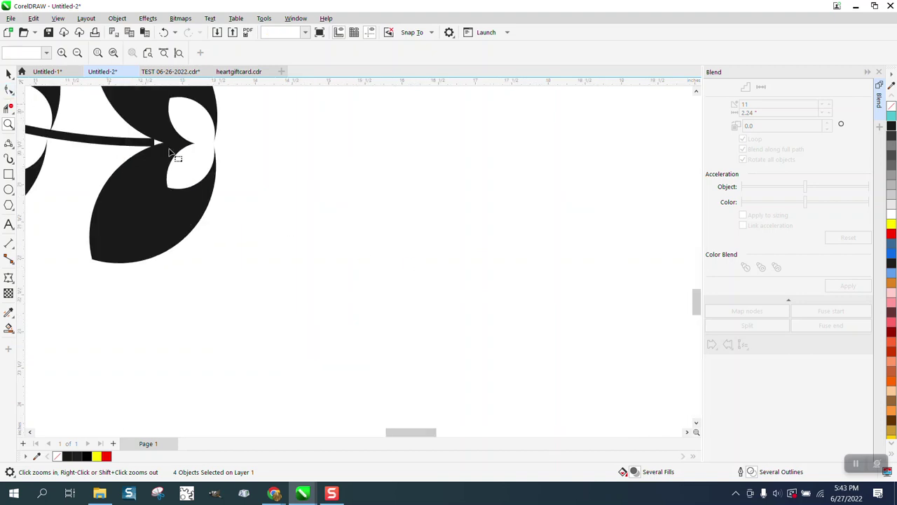
left_click(155, 143)
left_click_drag(156, 144, 229, 146)
scroll(265, 145, "down", 8)
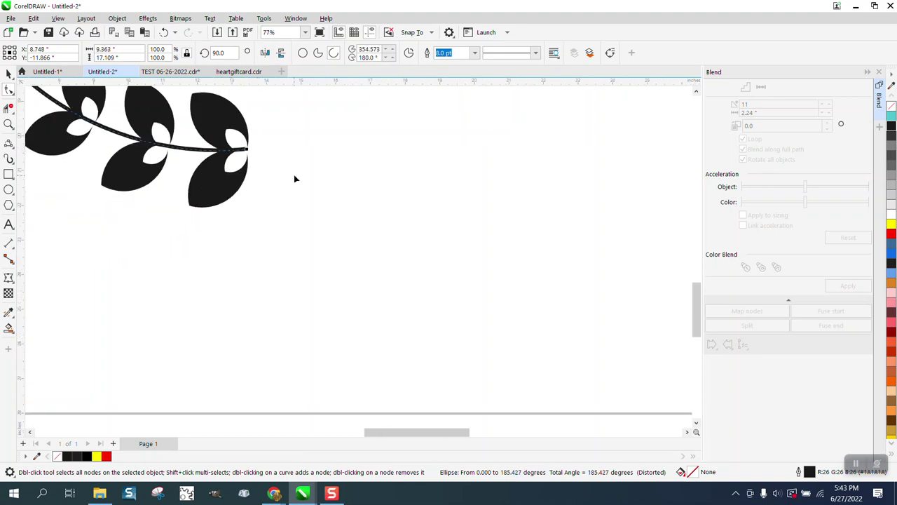
Group the four half-wreath parts with Ctrl+G and move the group below the leaf row
left_click(7, 75)
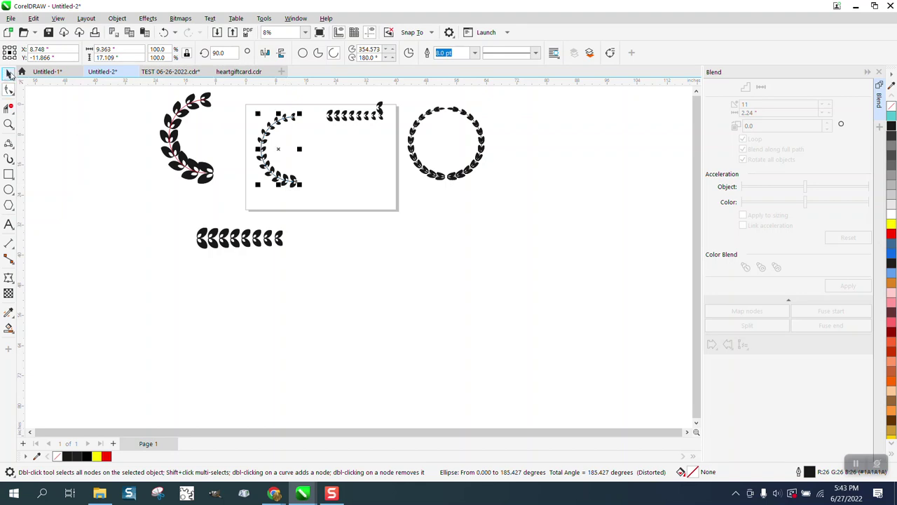
left_click_drag(239, 103, 285, 165)
left_click_drag(323, 202, 324, 203)
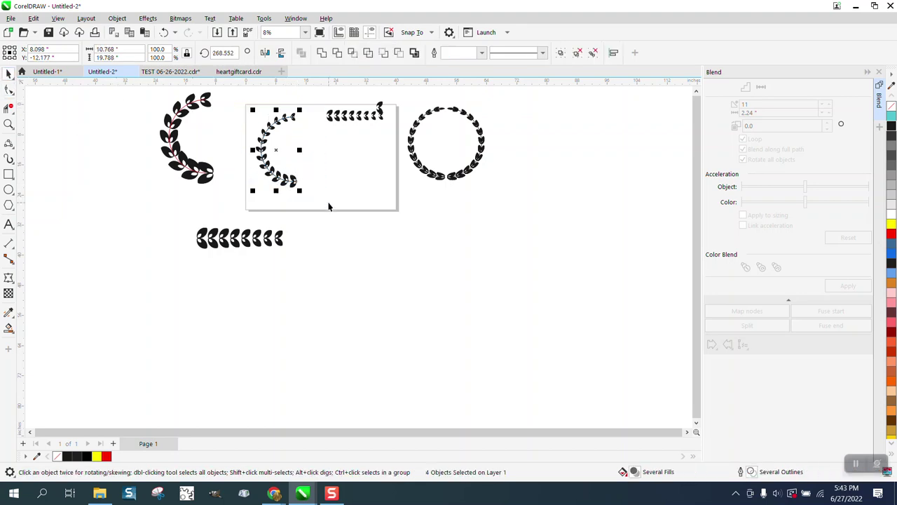
key("ctrl+g")
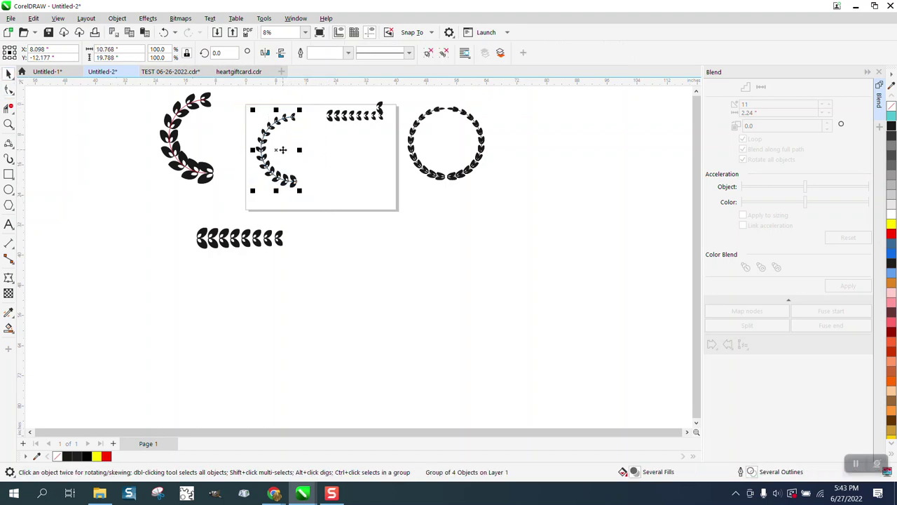
left_click_drag(282, 149, 345, 286)
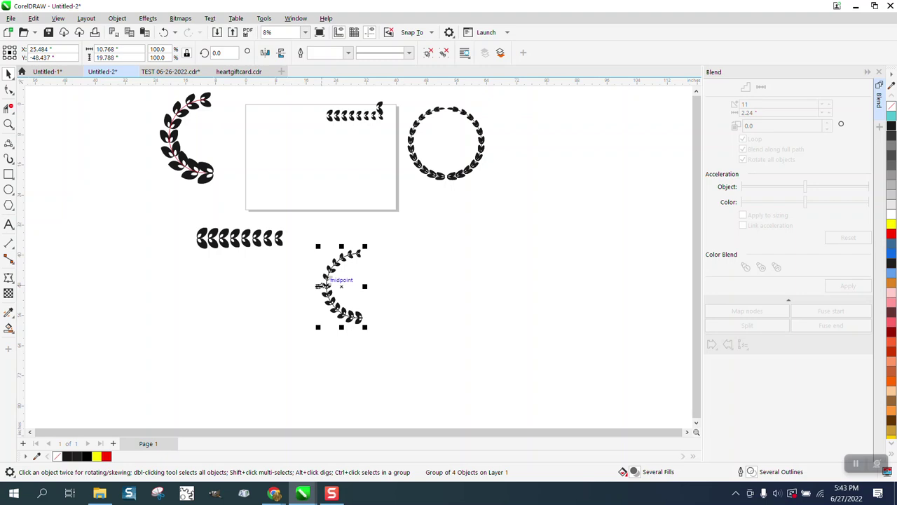
Mirror a same-size copy of the half wreath to close it into a full circle
left_click_drag(319, 286, 361, 286)
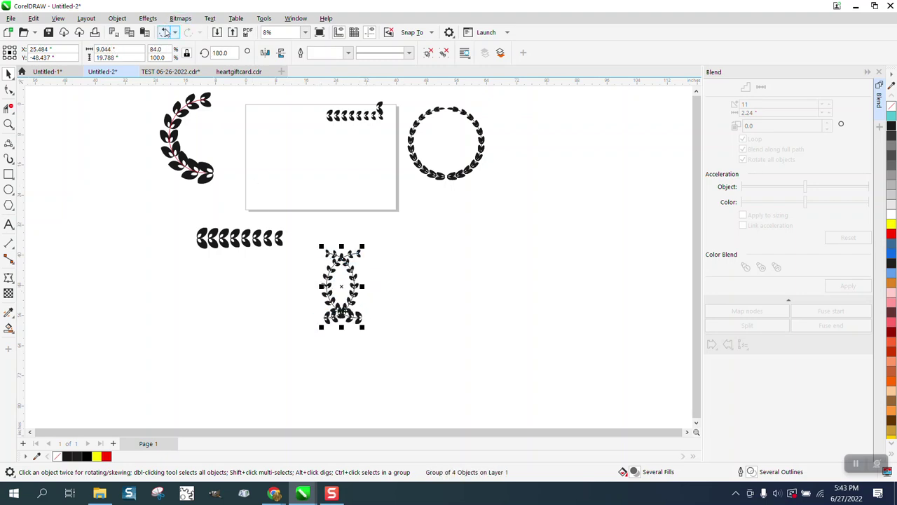
key("ctrl+z")
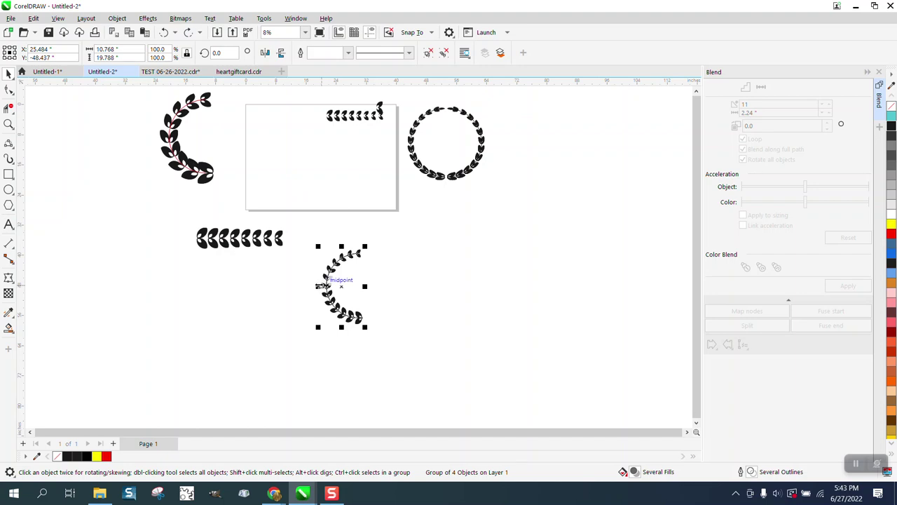
left_click_drag(321, 286, 382, 285)
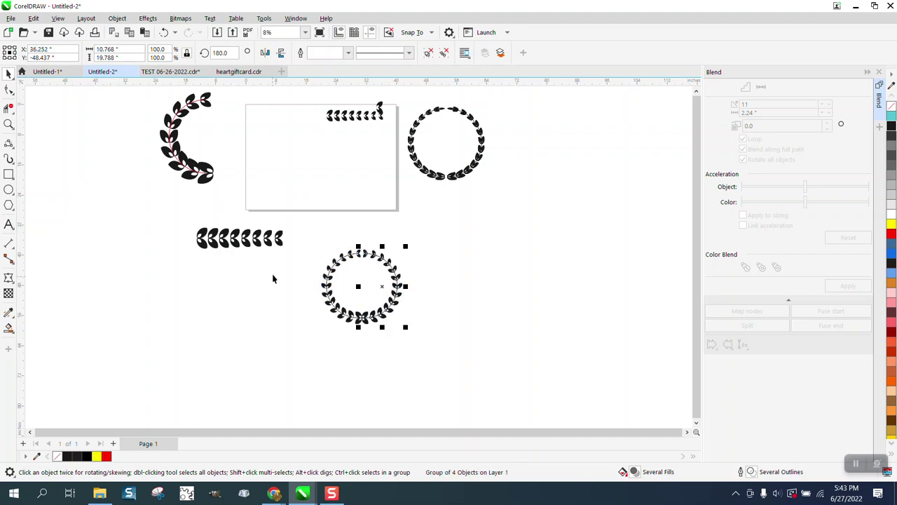
left_click(9, 124)
left_click_drag(300, 240, 430, 350)
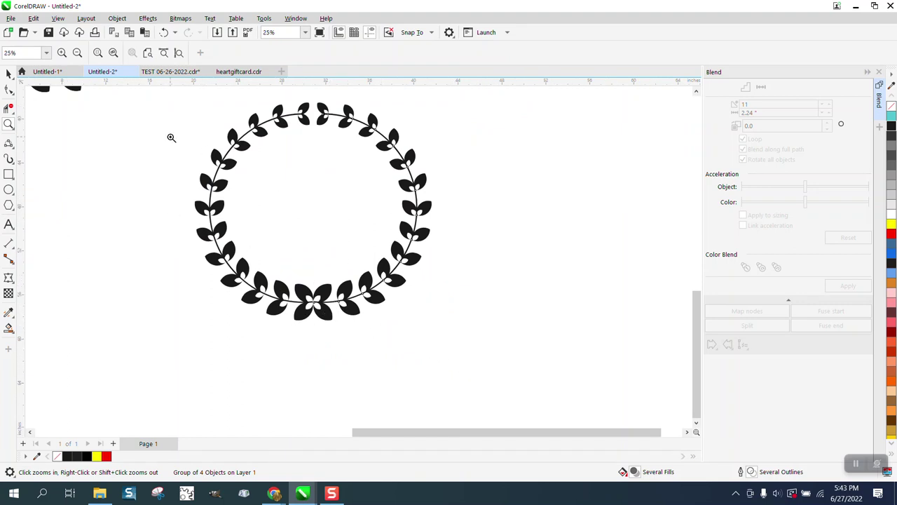
left_click(8, 73)
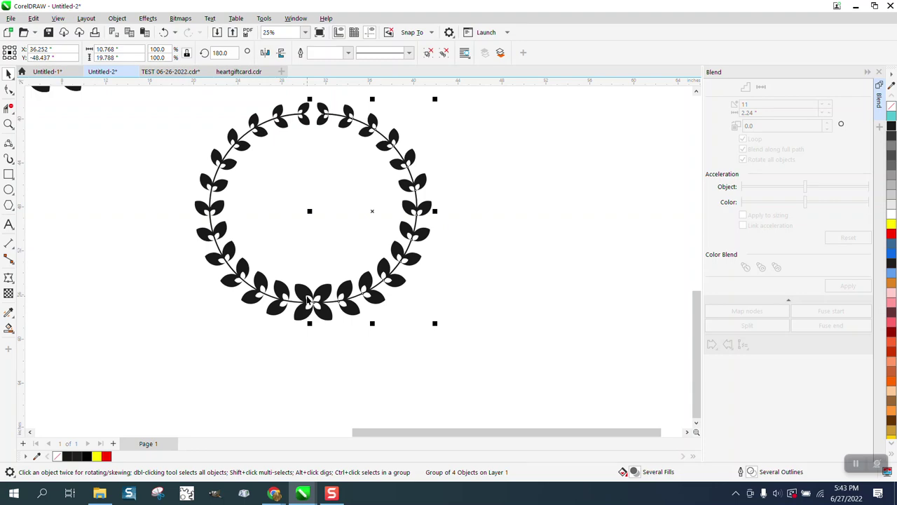
key("super+e")
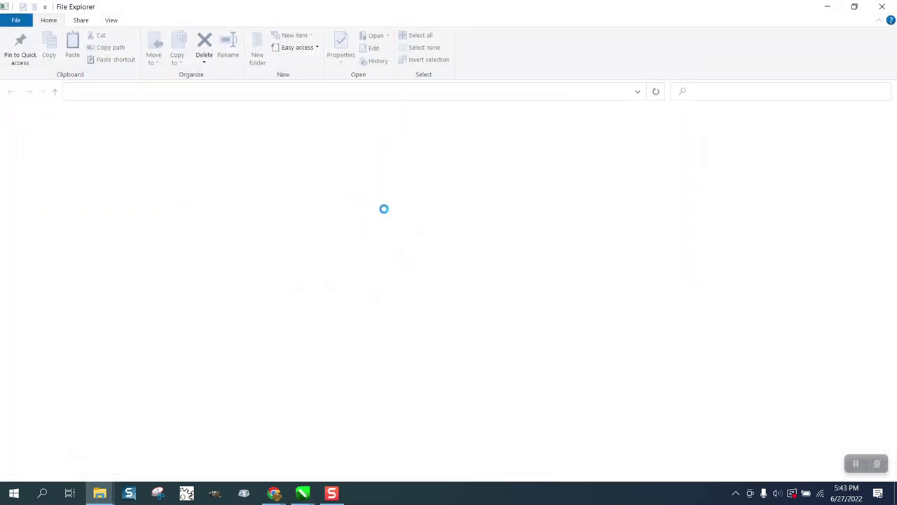
key("alt+F4")
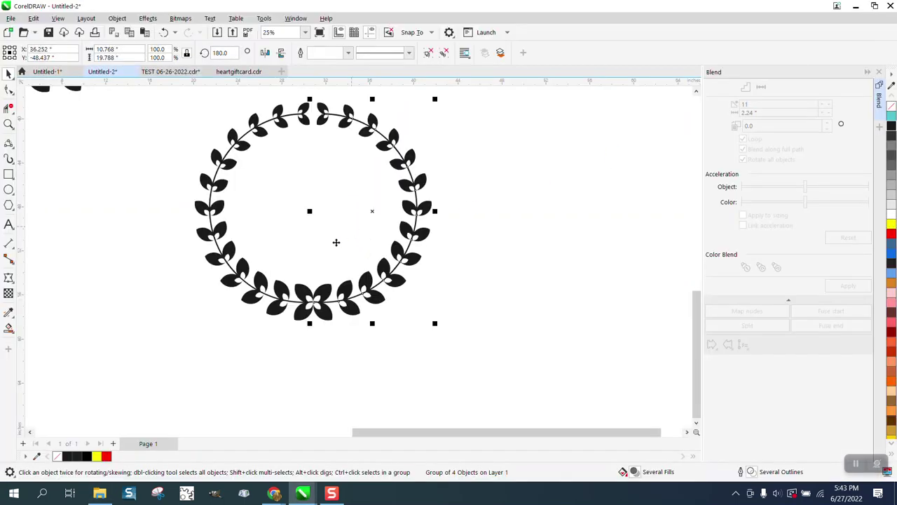
left_click(328, 215)
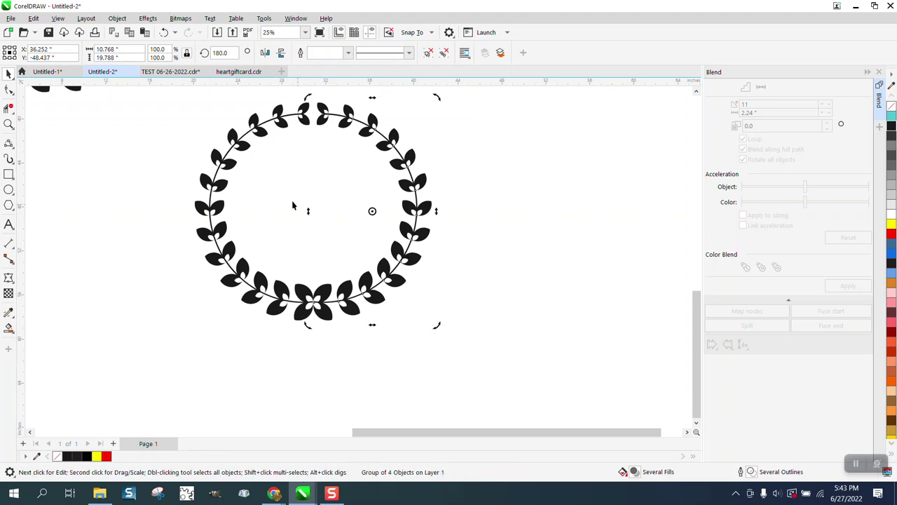
left_click(469, 208)
scroll(453, 244, "down", 3)
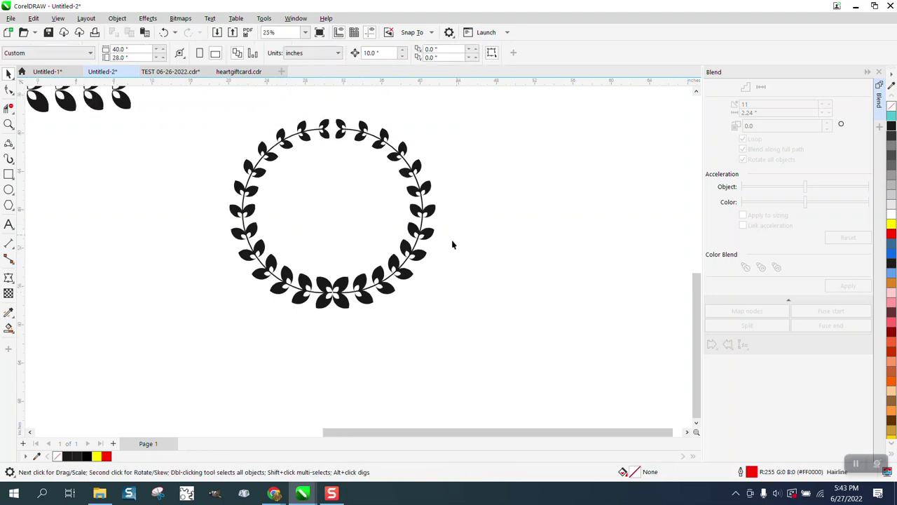
scroll(440, 252, "down", 2)
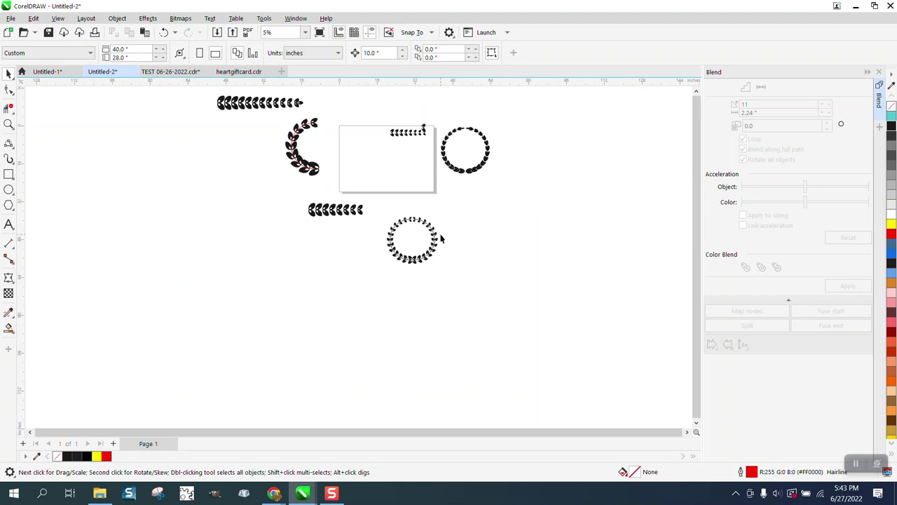
left_click(8, 124)
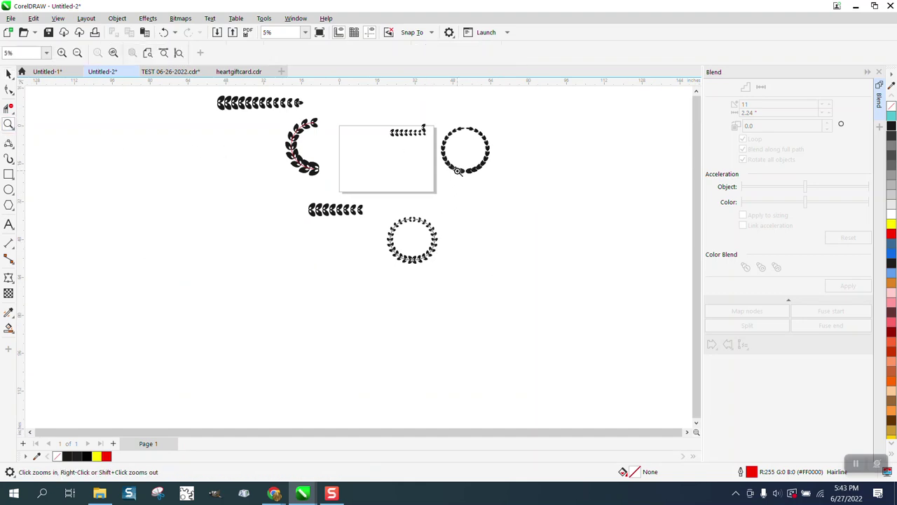
left_click_drag(446, 113, 538, 195)
left_click_drag(302, 165, 390, 228)
scroll(298, 196, "down", 3)
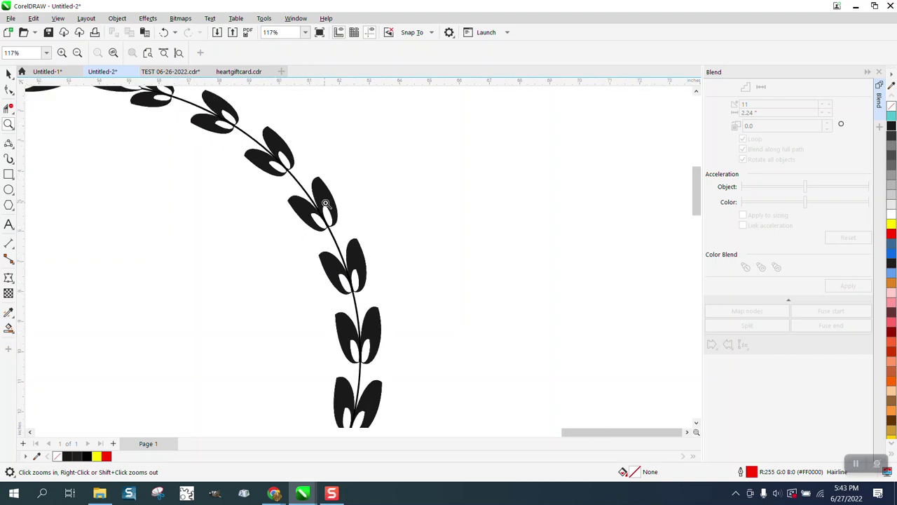
scroll(385, 214, "down", 1)
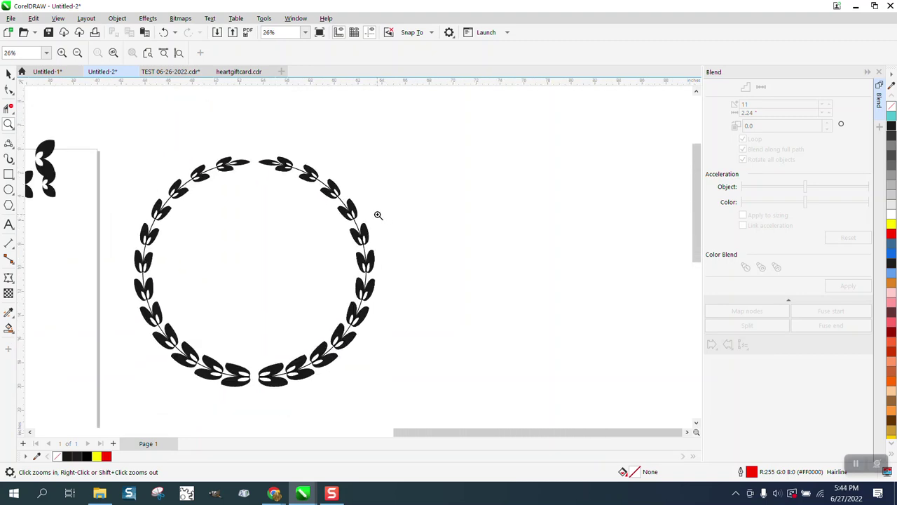
scroll(340, 192, "up", 4)
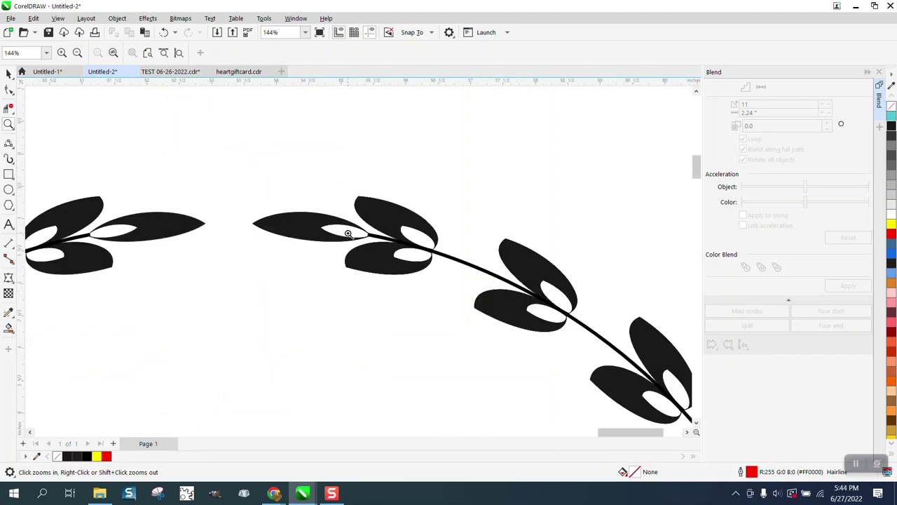
scroll(348, 234, "down", 6)
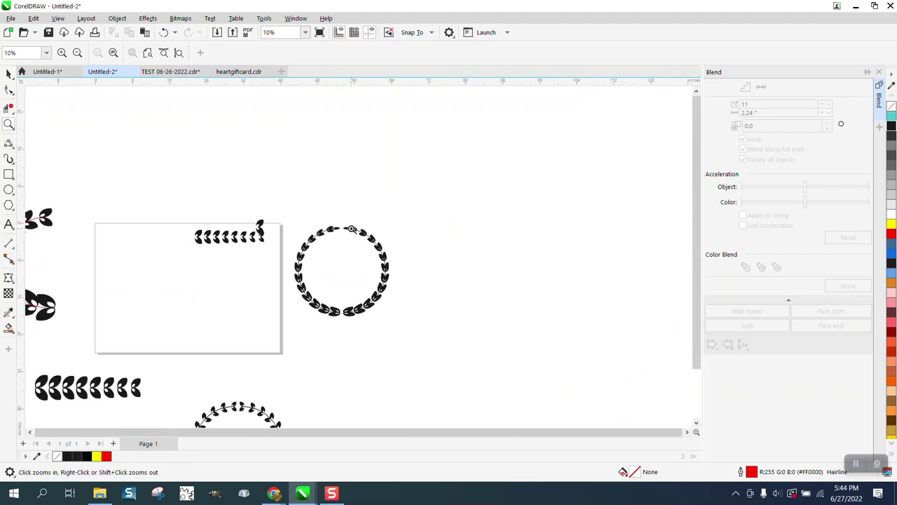
scroll(351, 228, "down", 1)
left_click_drag(137, 213, 232, 287)
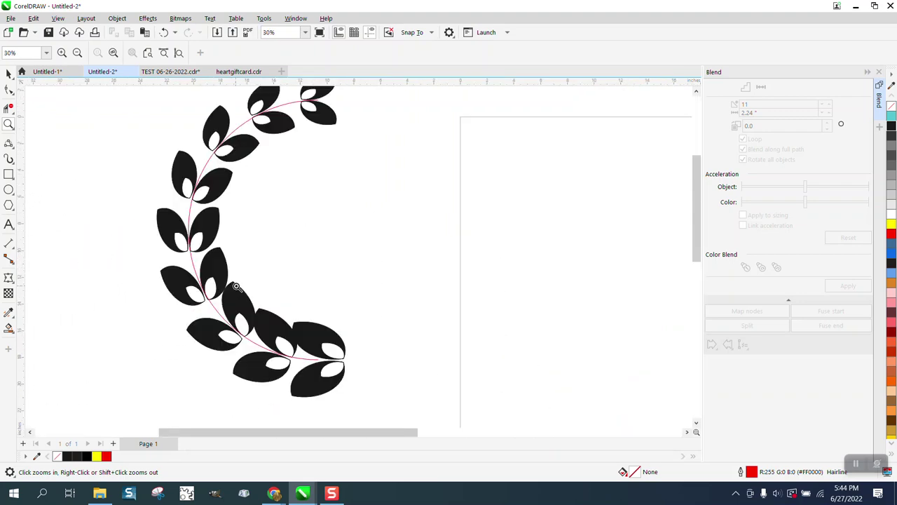
right_click(238, 278)
right_click(250, 274)
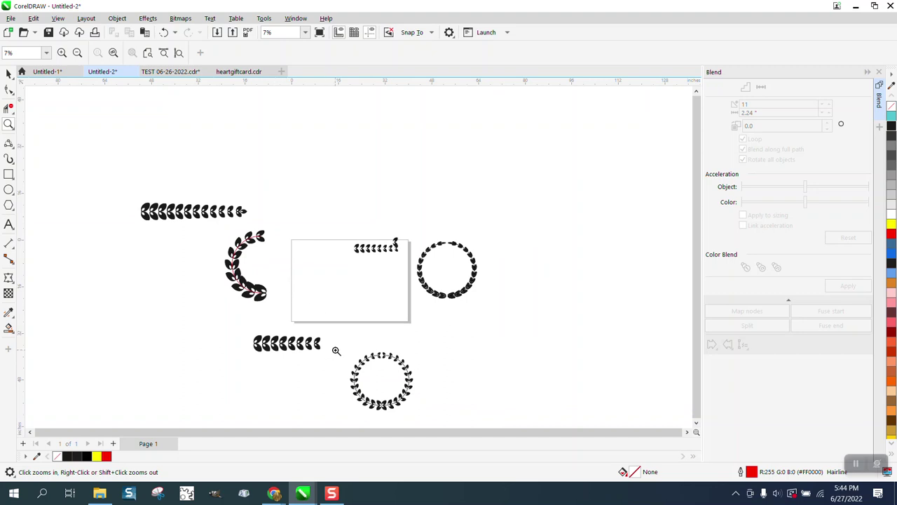
left_click_drag(440, 413, 440, 413)
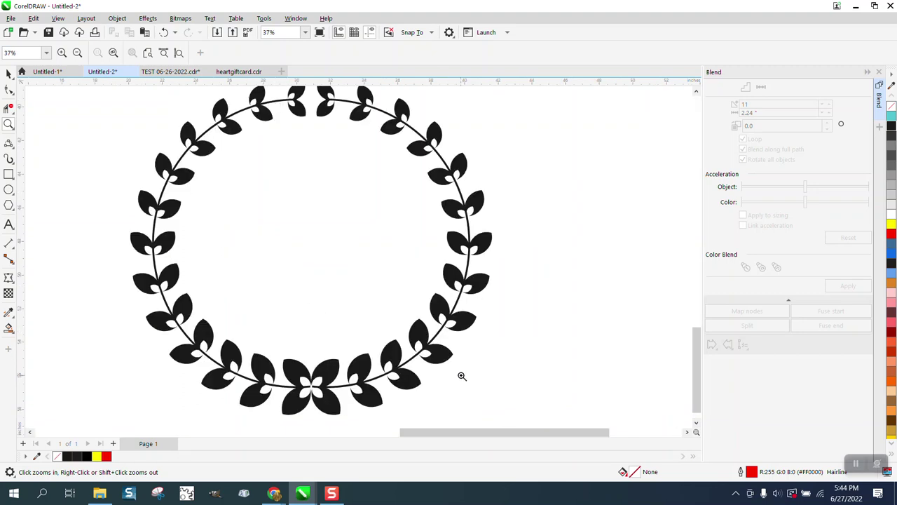